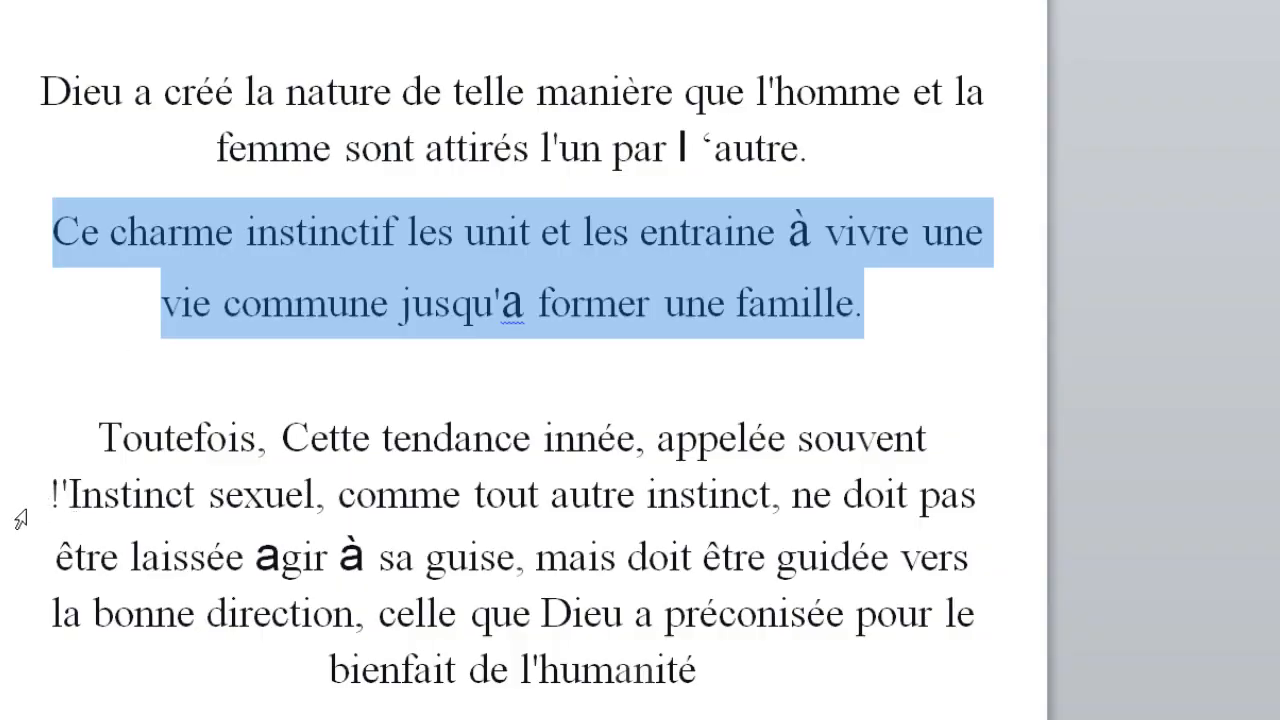
Step: Copy the two lines from "Toutefois, Cette tendance innée" to "ne doit pas" in the document and paste them onto the Paint canvas
left_click_drag(1012, 497, 79, 456)
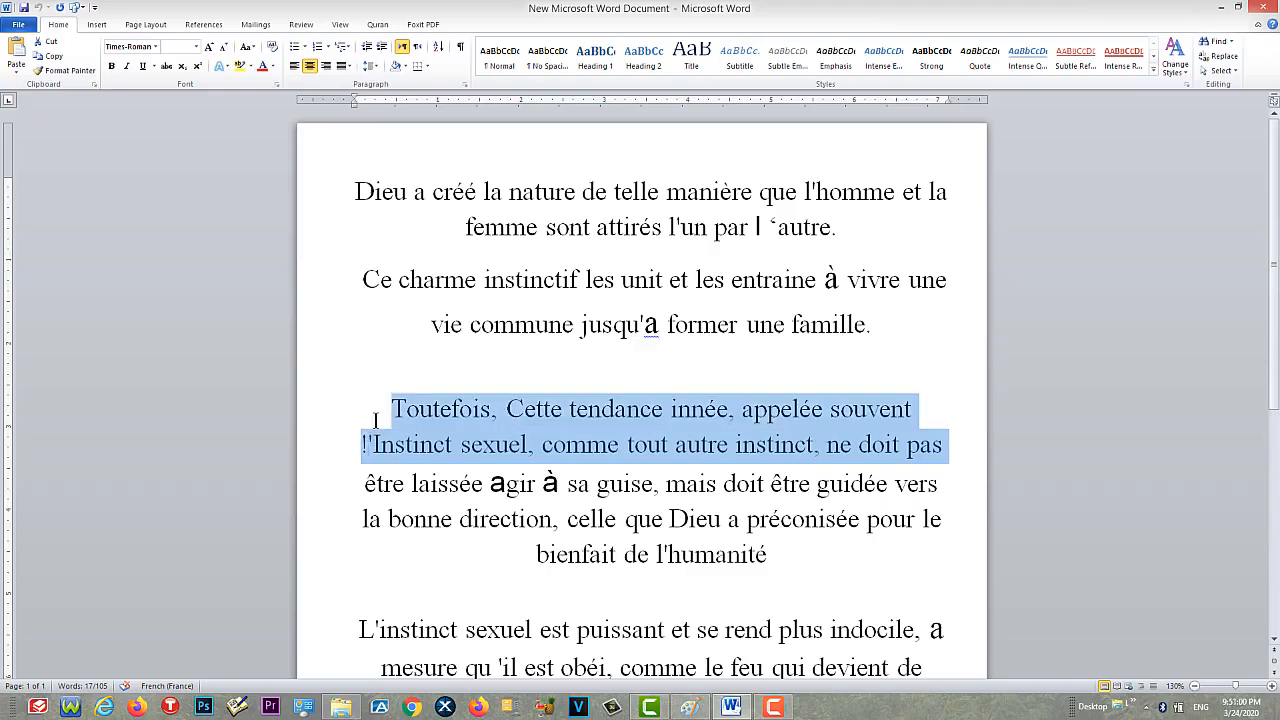
right_click(493, 421)
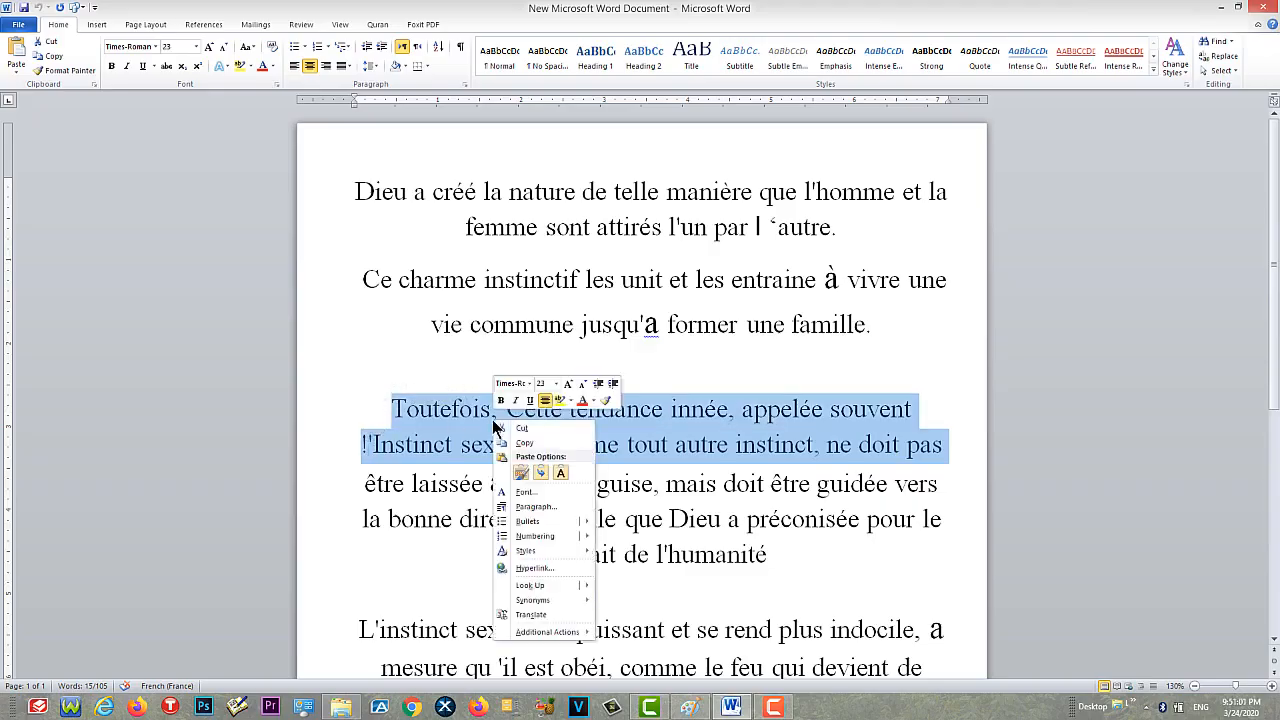
left_click(559, 442)
left_click(690, 708)
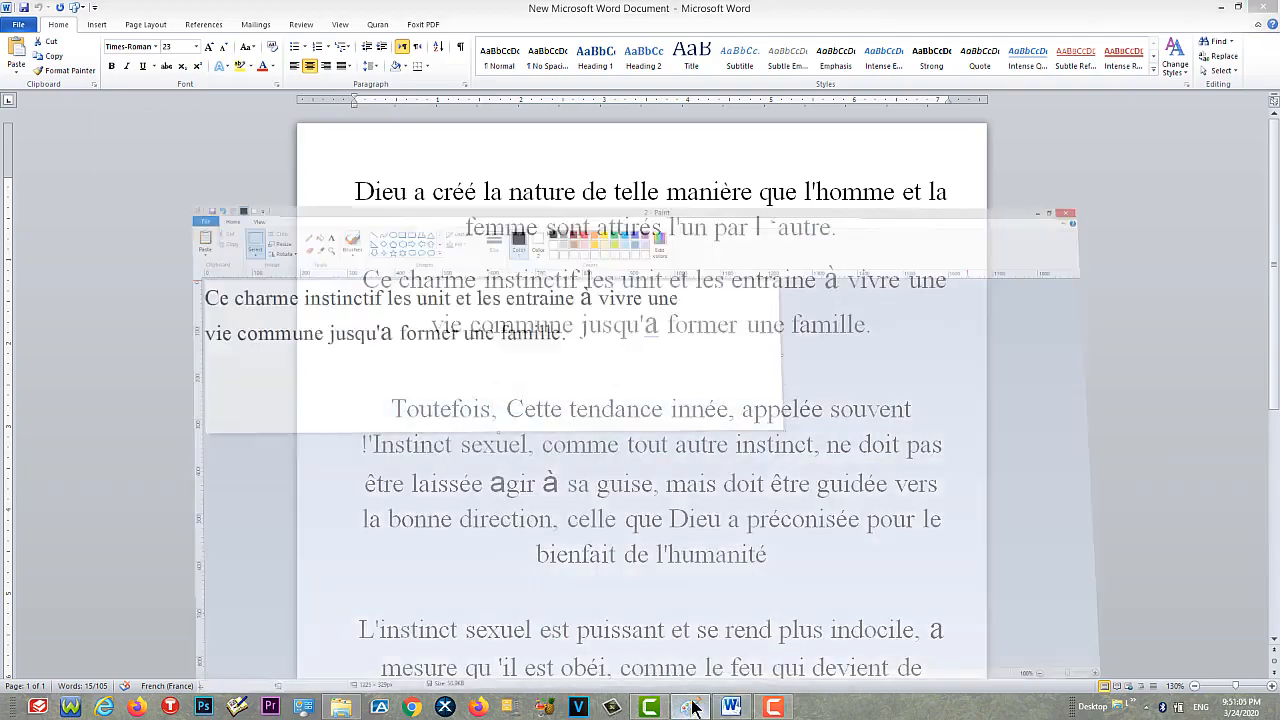
left_click(17, 52)
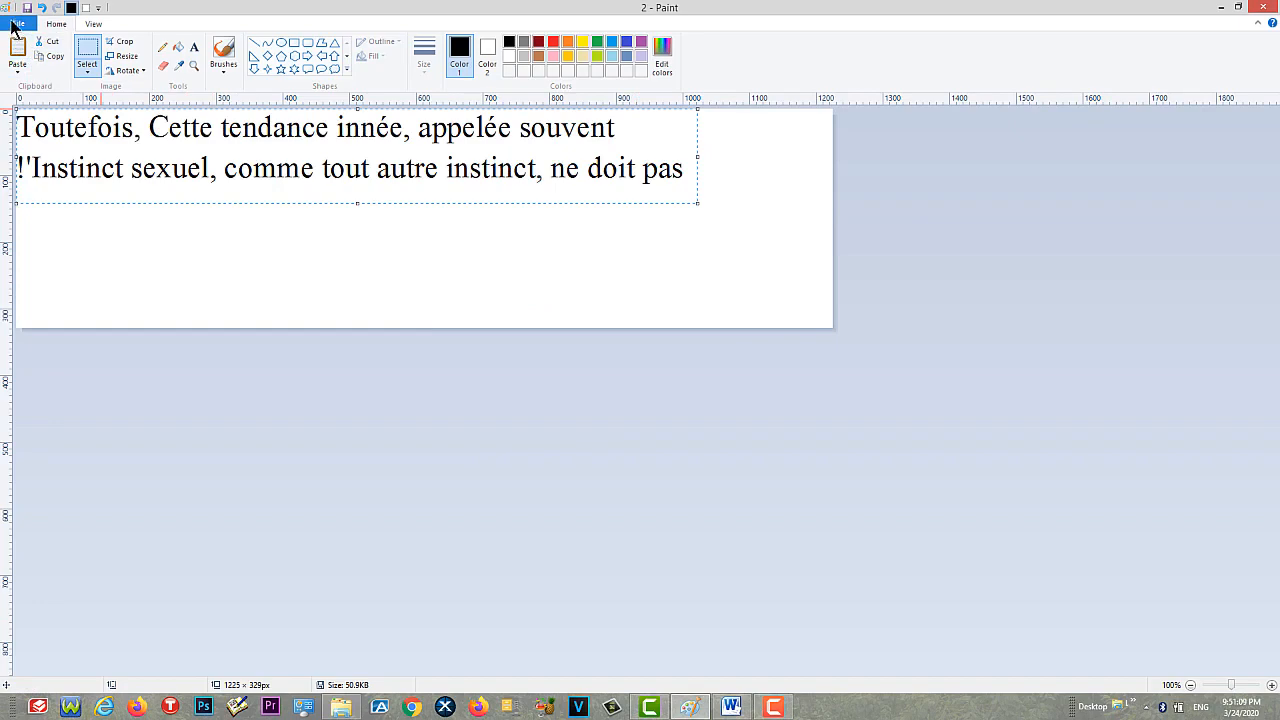
Step: Save the pasted text picture as a new JPEG named 3 in the Pictures library
left_click(17, 23)
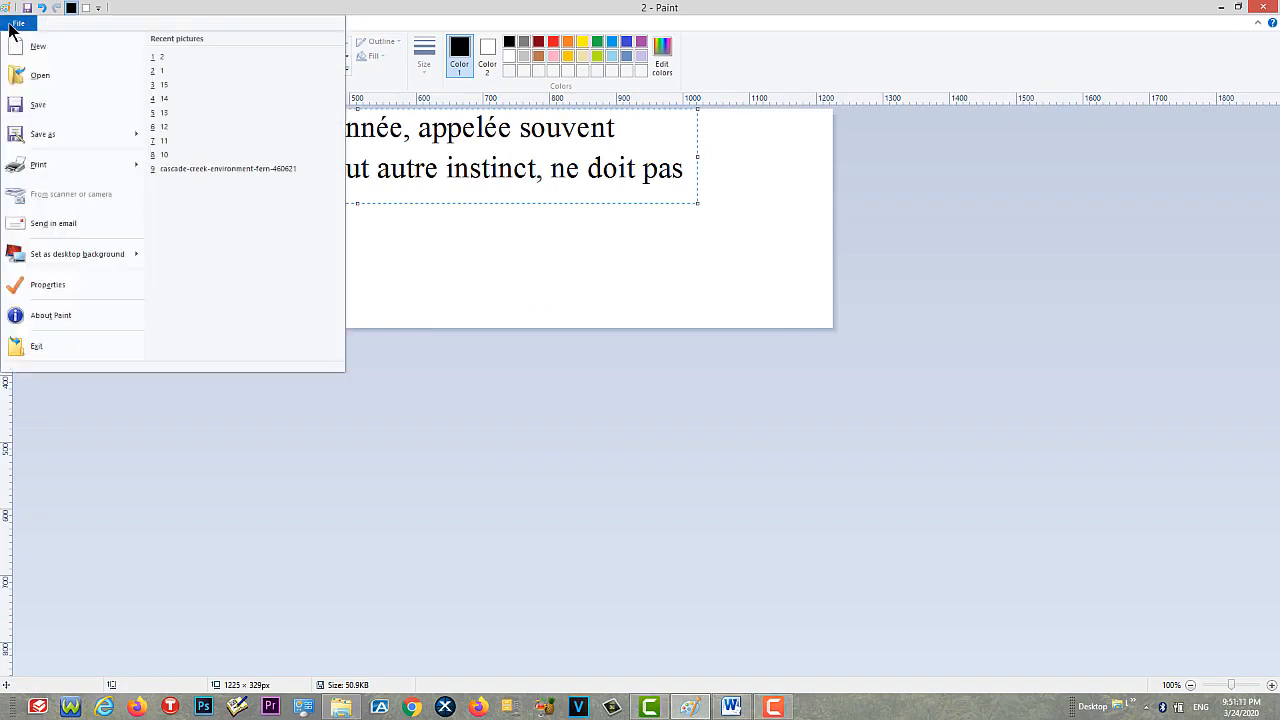
left_click(45, 131)
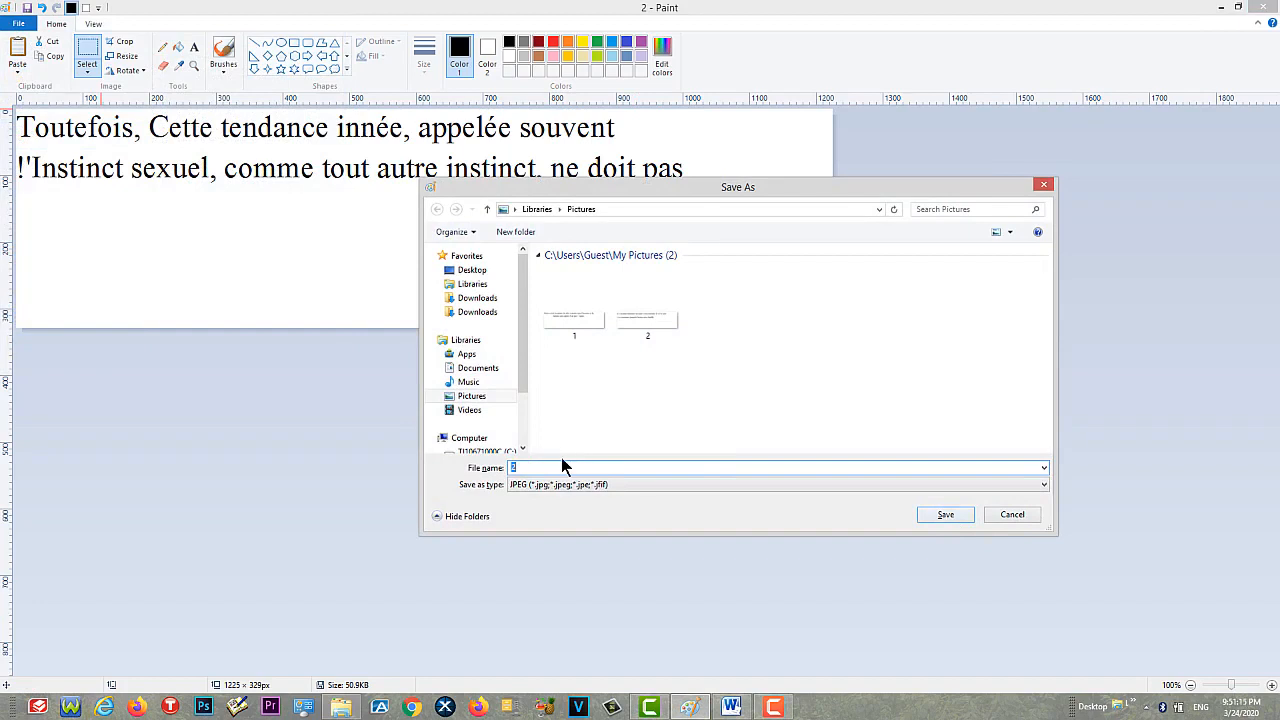
type("3")
left_click(942, 516)
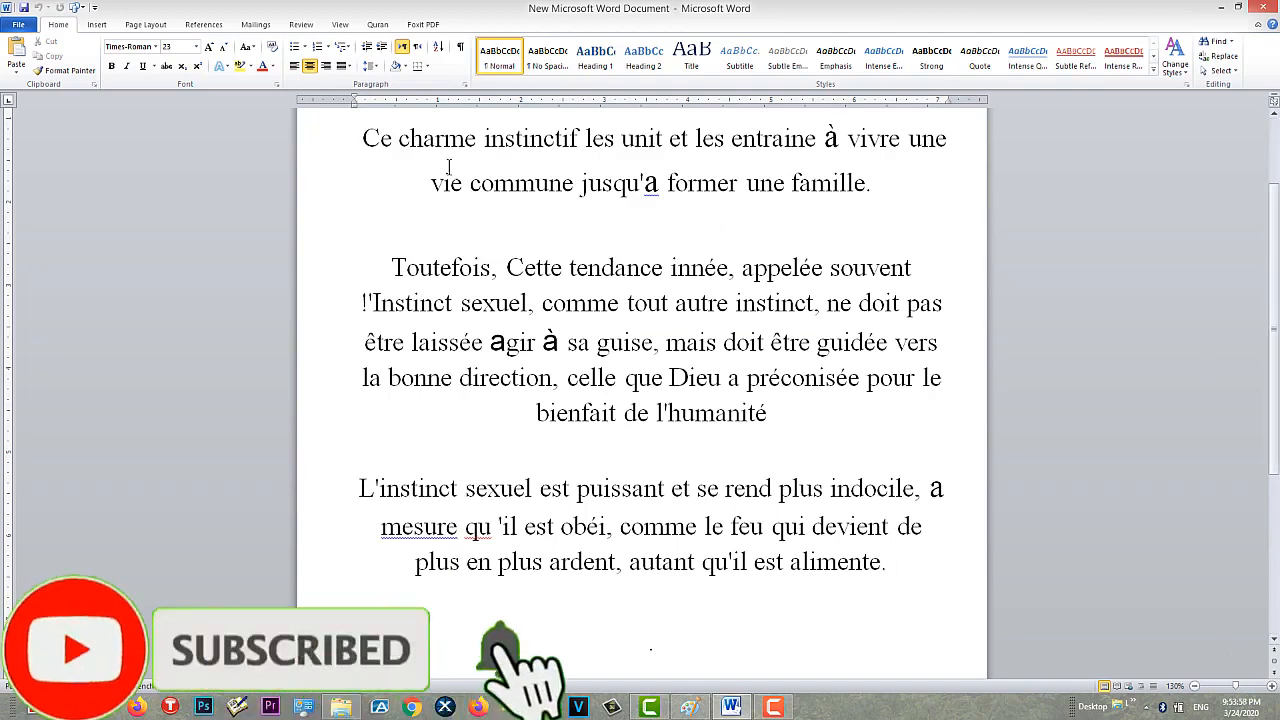
Step: Minimize the Word document, show the Pictures library and preview images 1 and 4, closing each one
left_click(1221, 12)
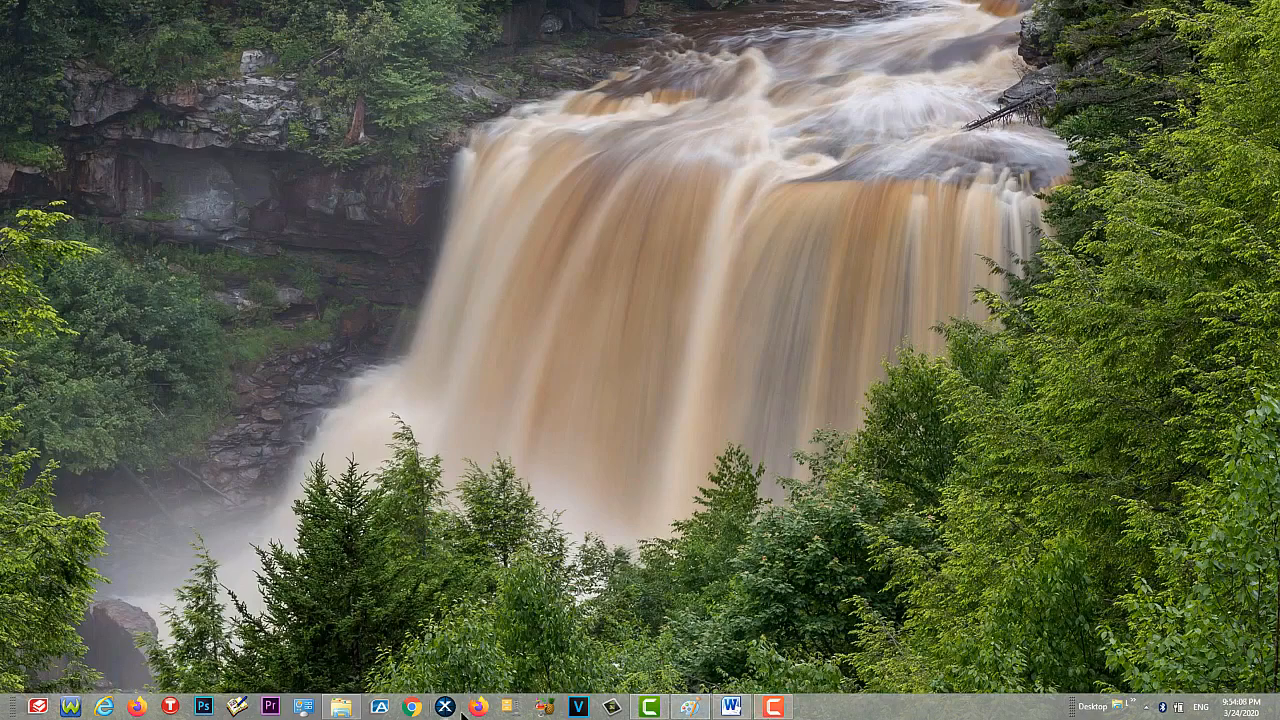
left_click(341, 708)
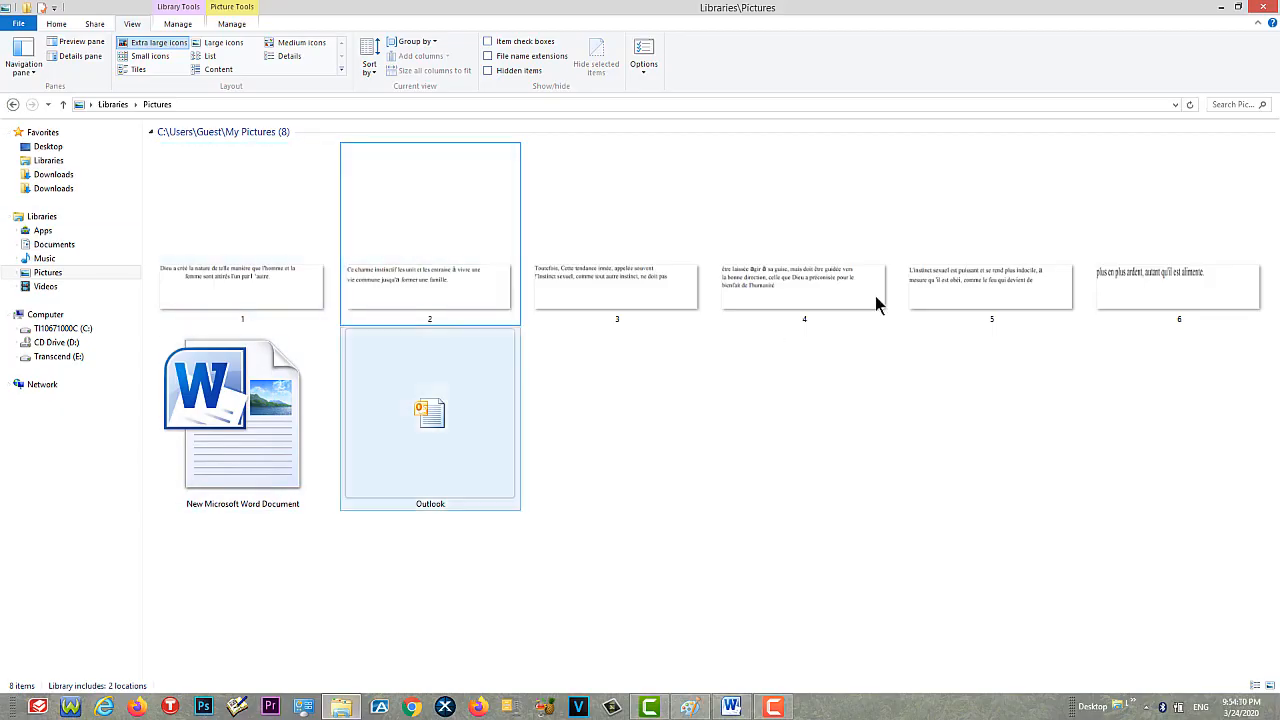
left_click(221, 220)
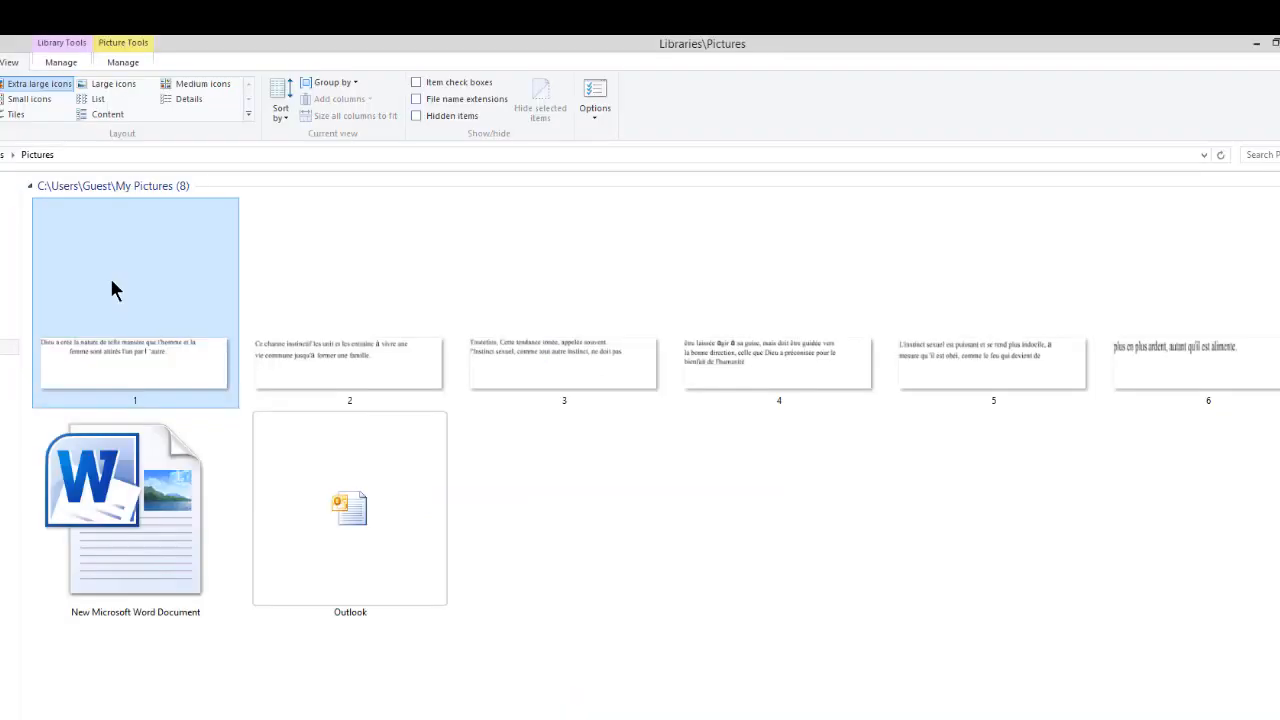
double_click(112, 286)
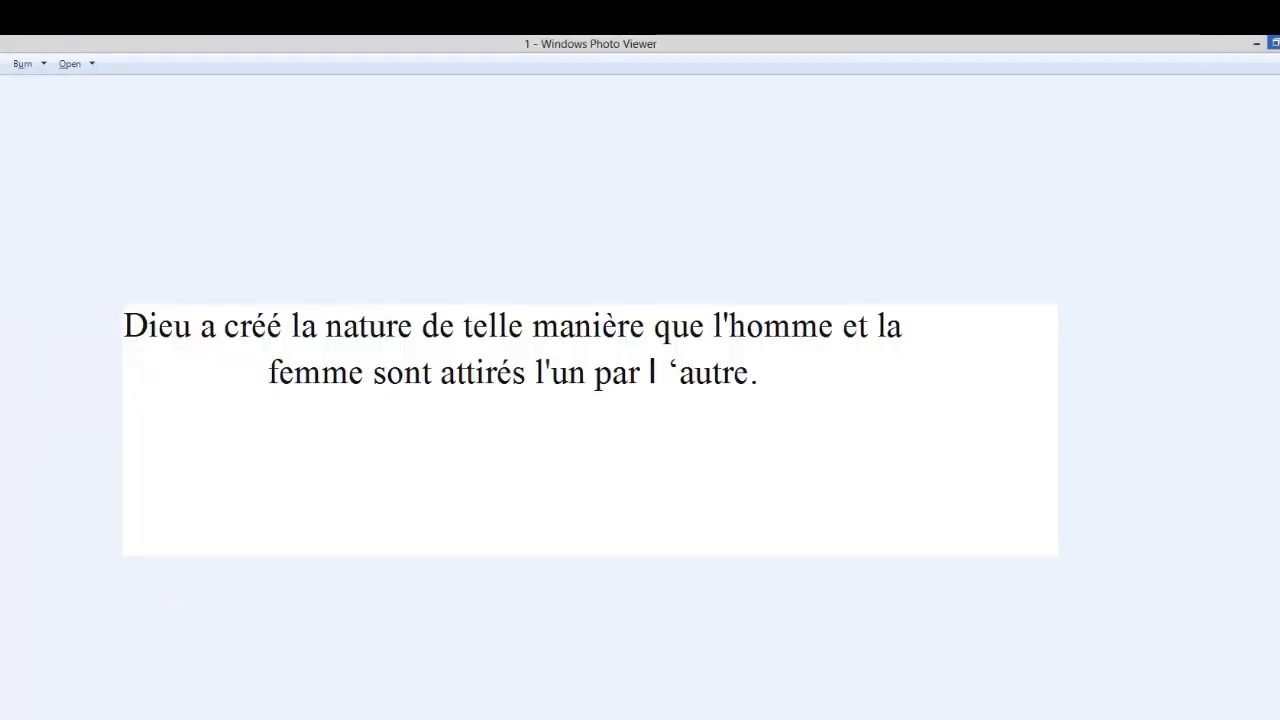
left_click(1279, 43)
double_click(749, 327)
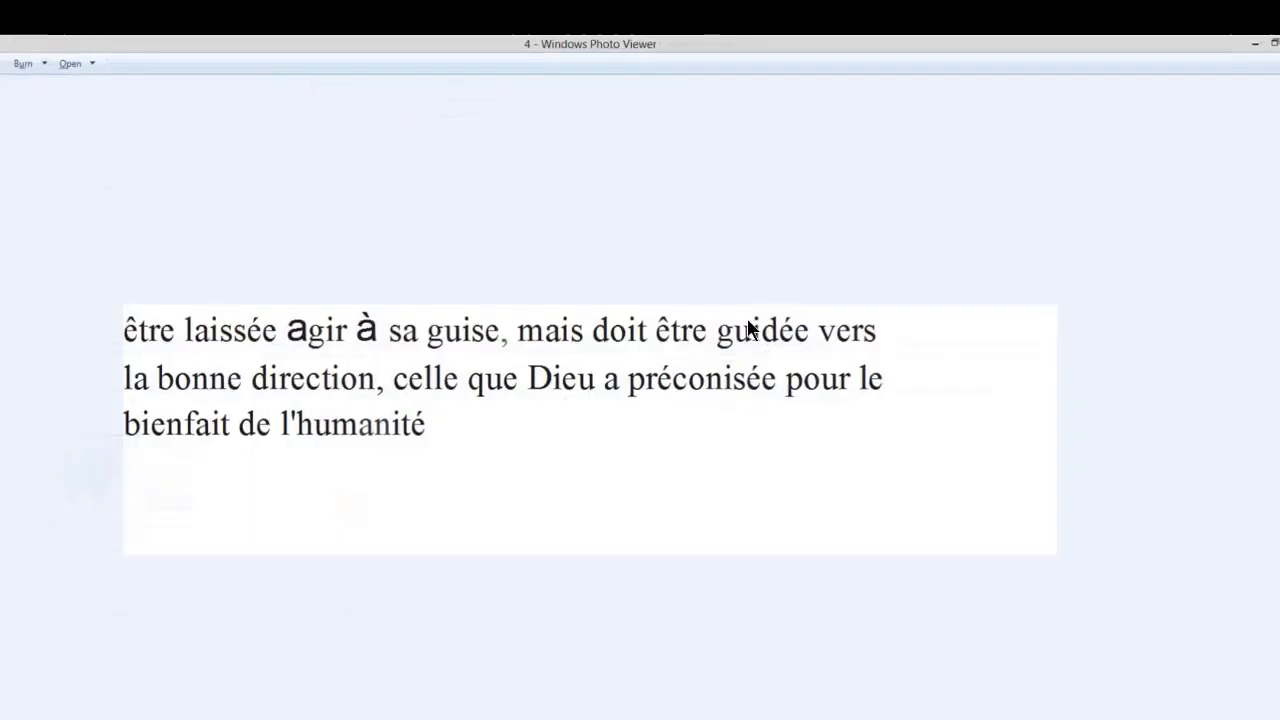
left_click(1279, 43)
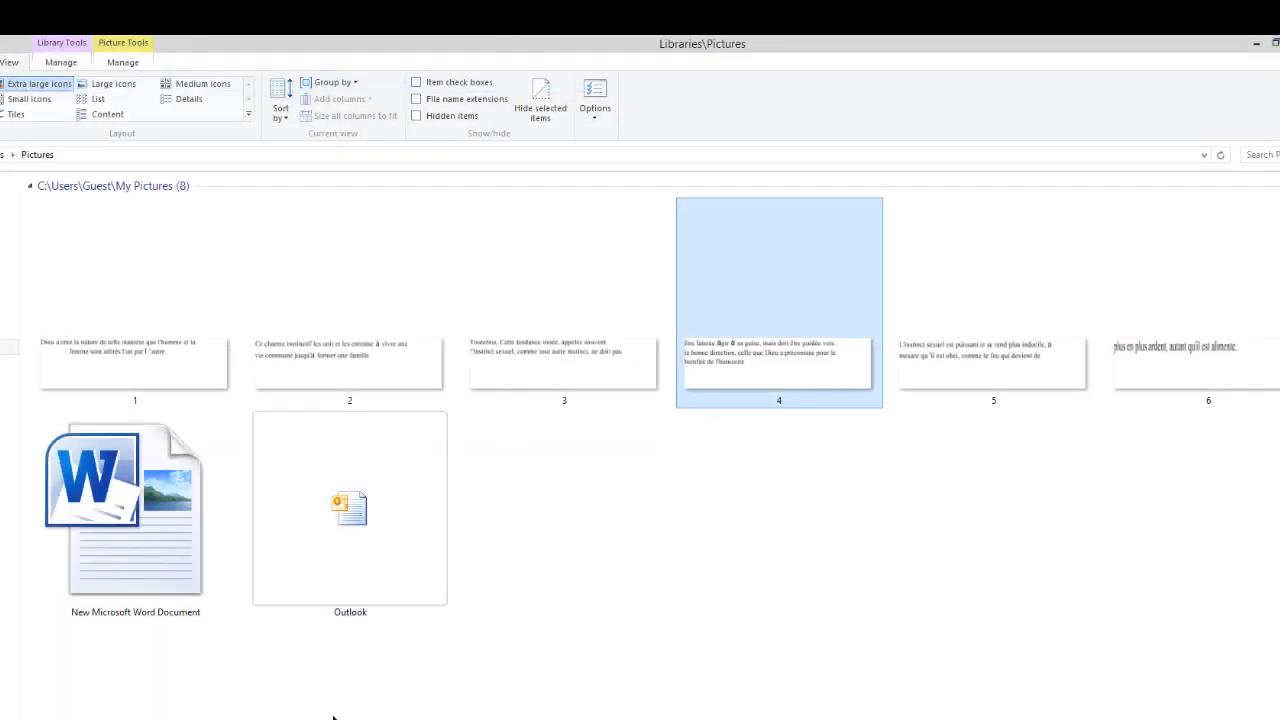
Step: Switch to Camtasia and import images 1 to 6 from the Images library into the media bin
left_click(651, 710)
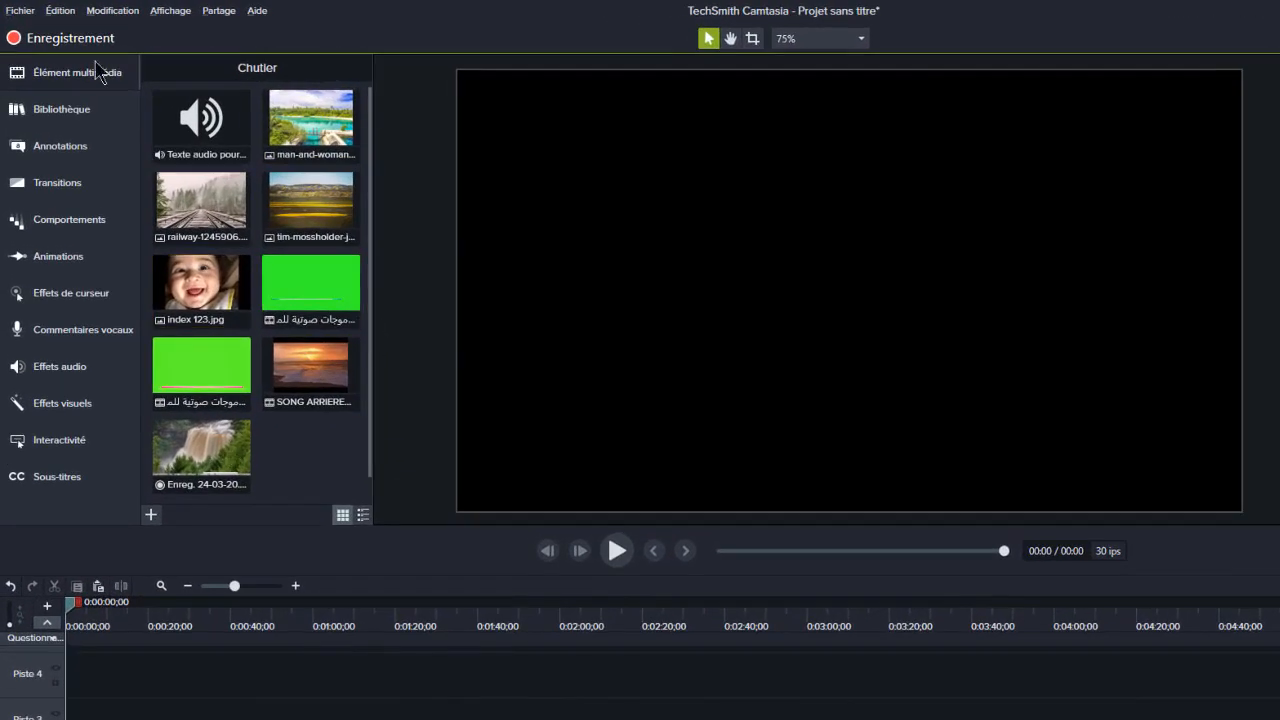
right_click(303, 447)
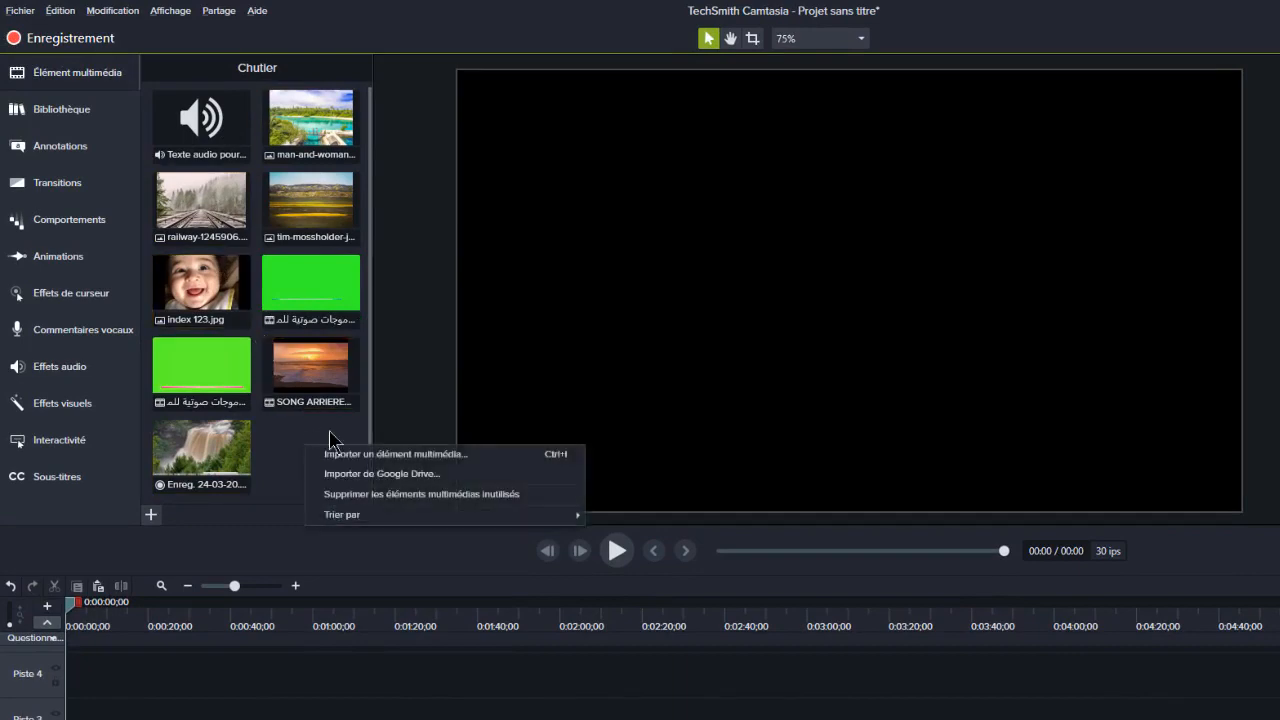
left_click(403, 456)
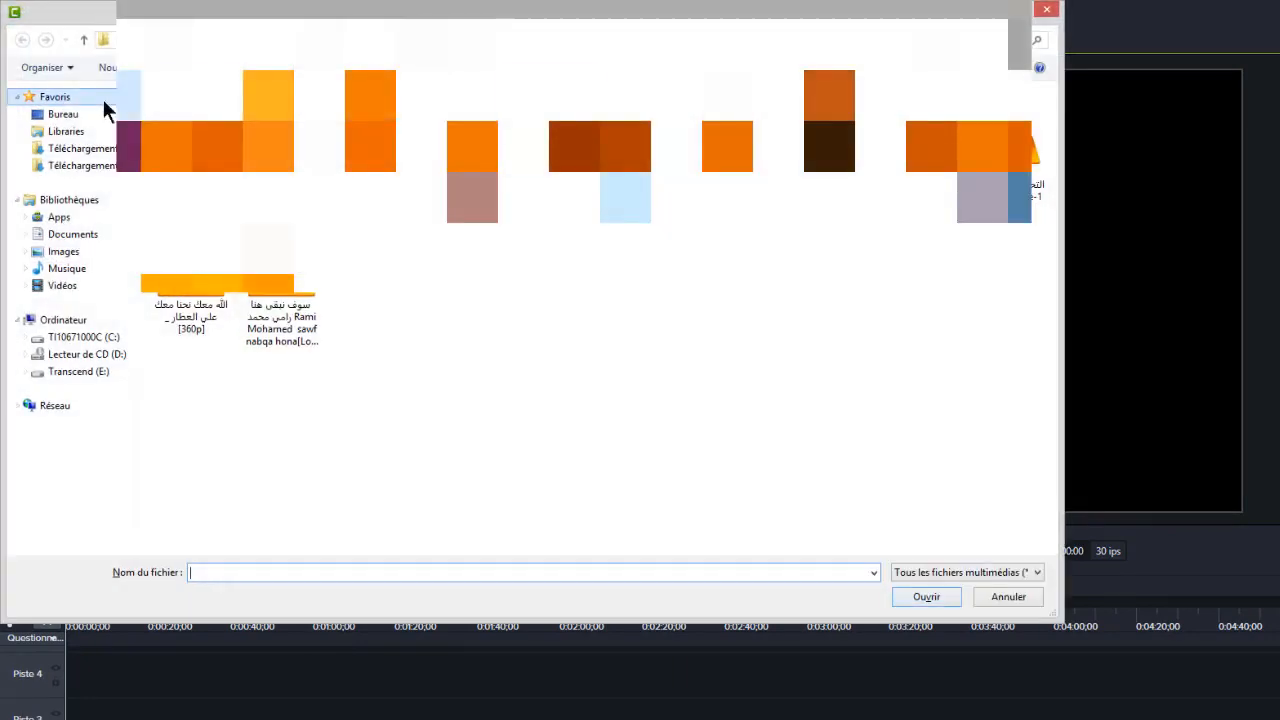
left_click(103, 255)
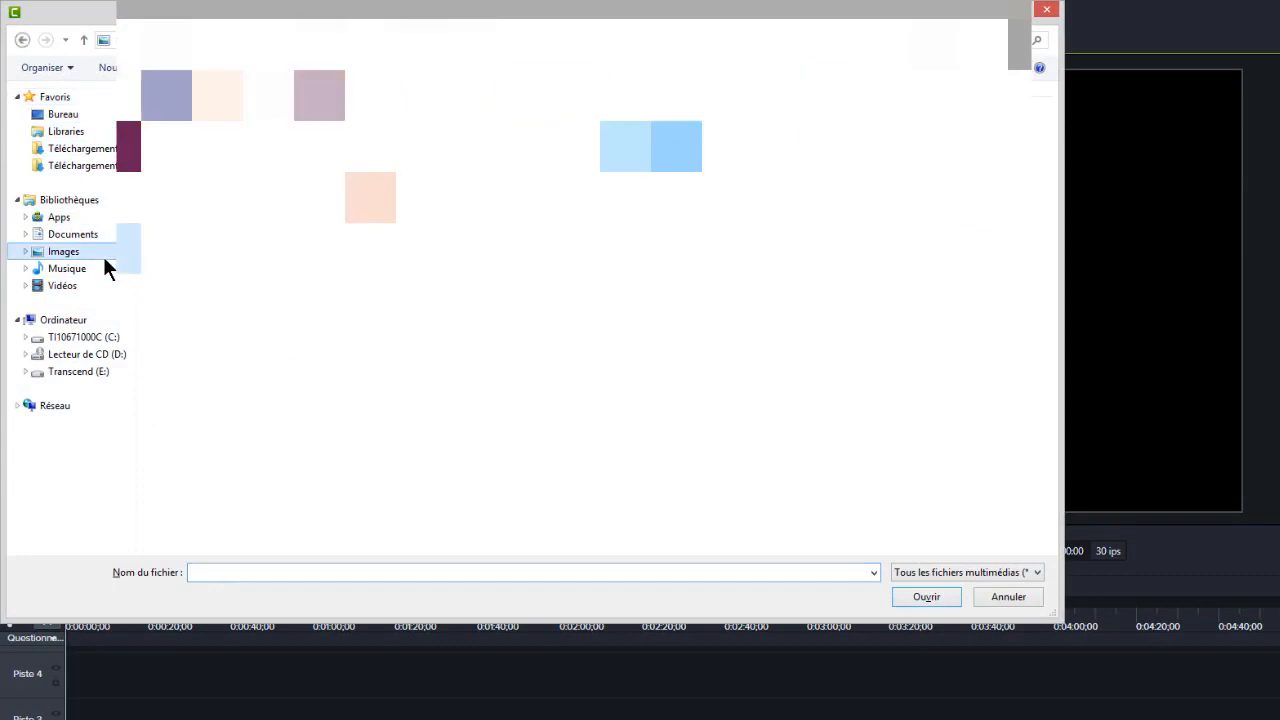
left_click_drag(180, 213, 687, 171)
right_click(378, 162)
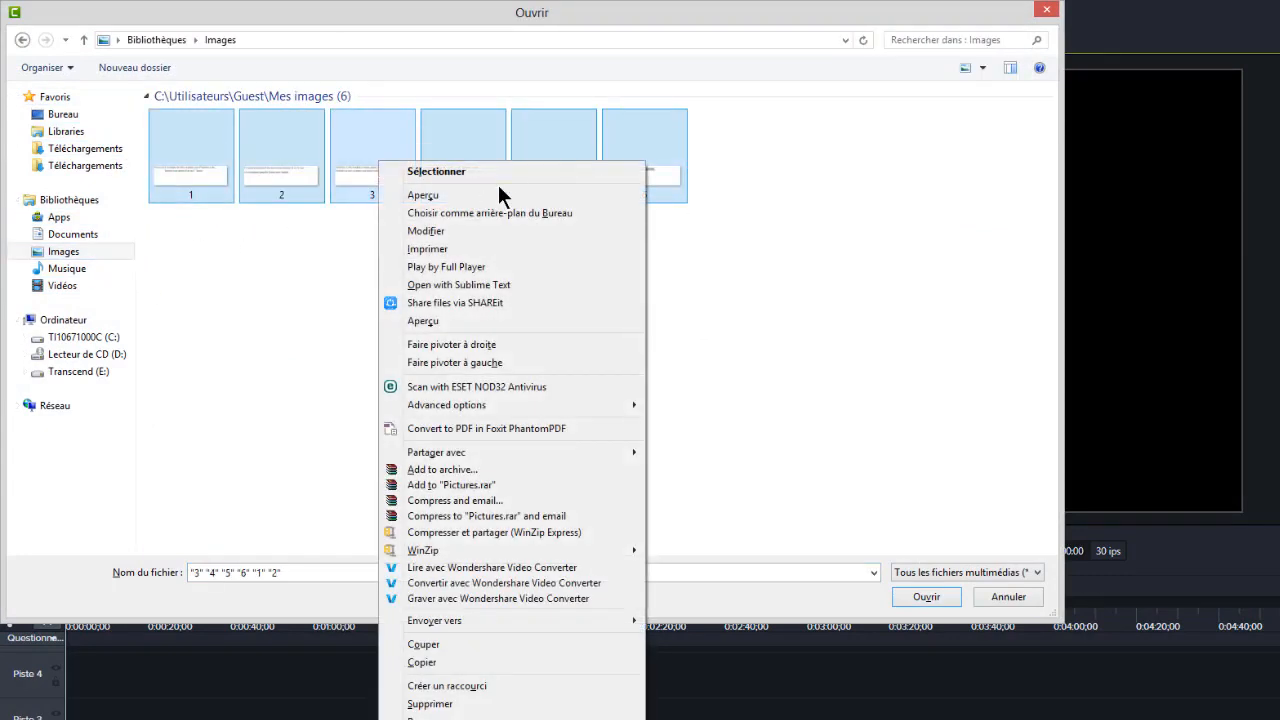
left_click(506, 175)
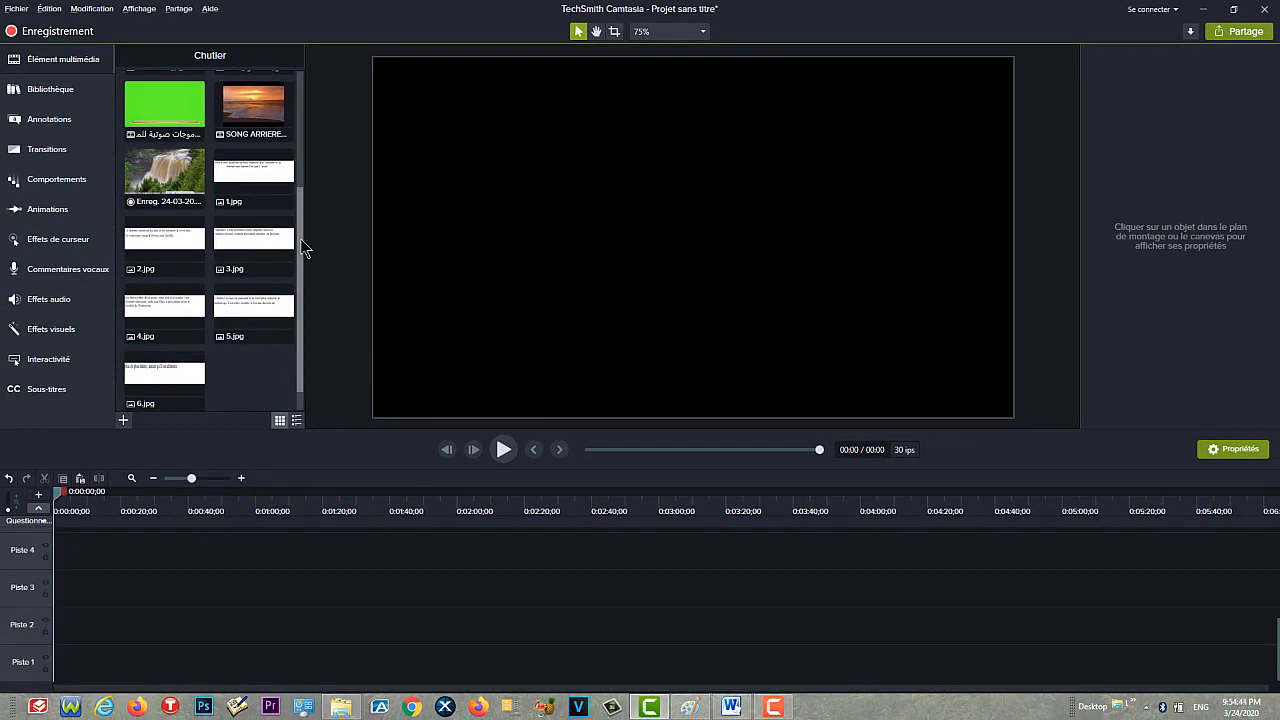
Step: Add the "Texte audio pour camtasia 9" audio from the media bin to the timeline at the playhead
left_click_drag(300, 238, 306, 88)
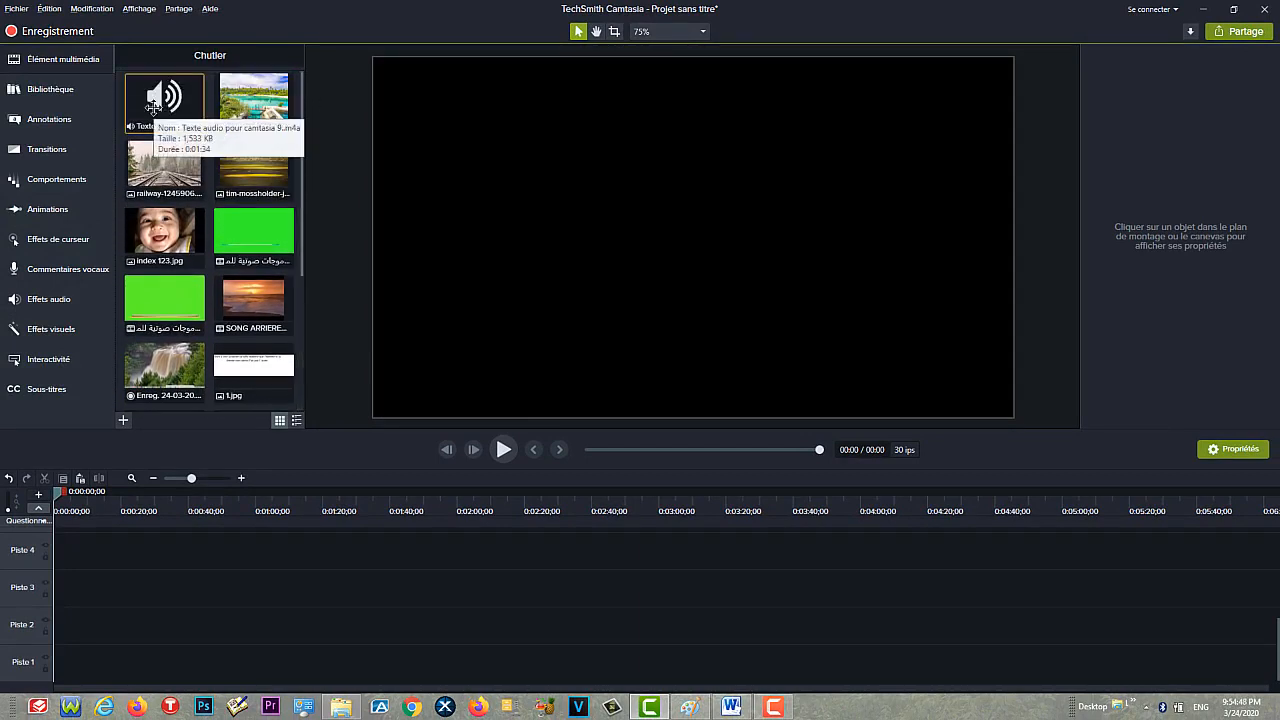
right_click(168, 112)
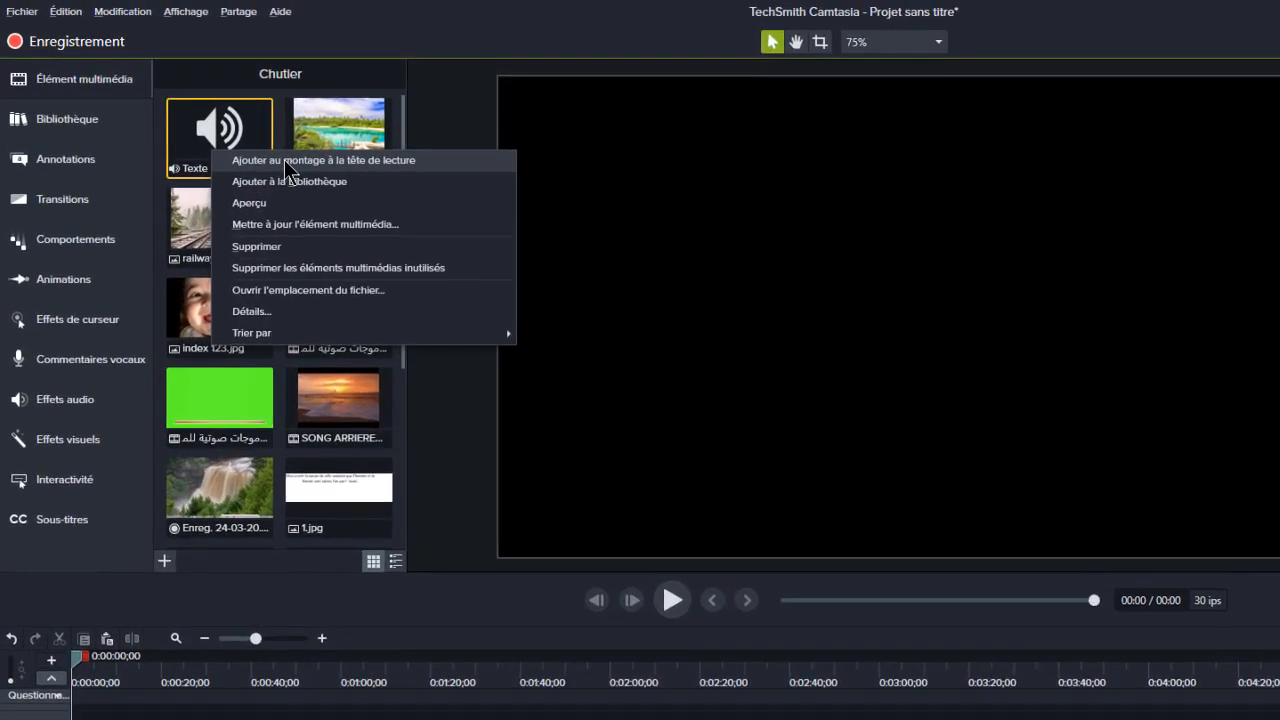
left_click(284, 159)
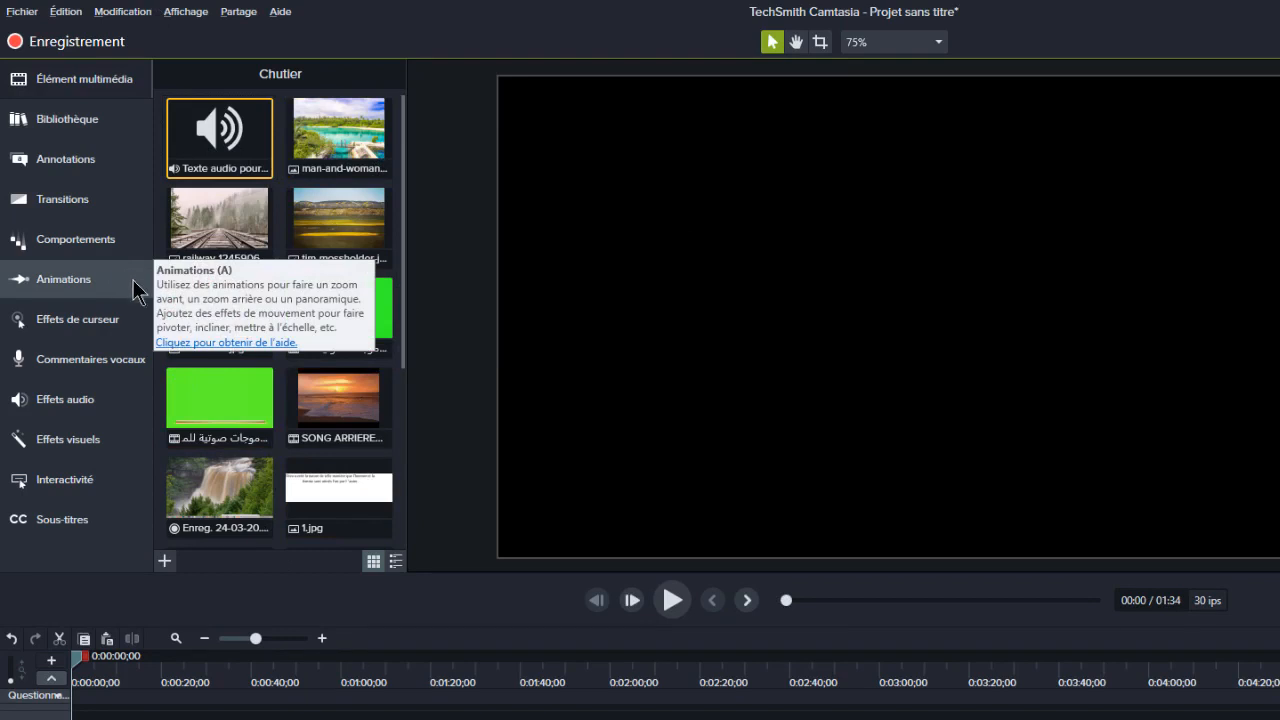
Step: Add the railway, tim-mossholder and man-and-woman images to the timeline at the playhead, in that order
right_click(210, 221)
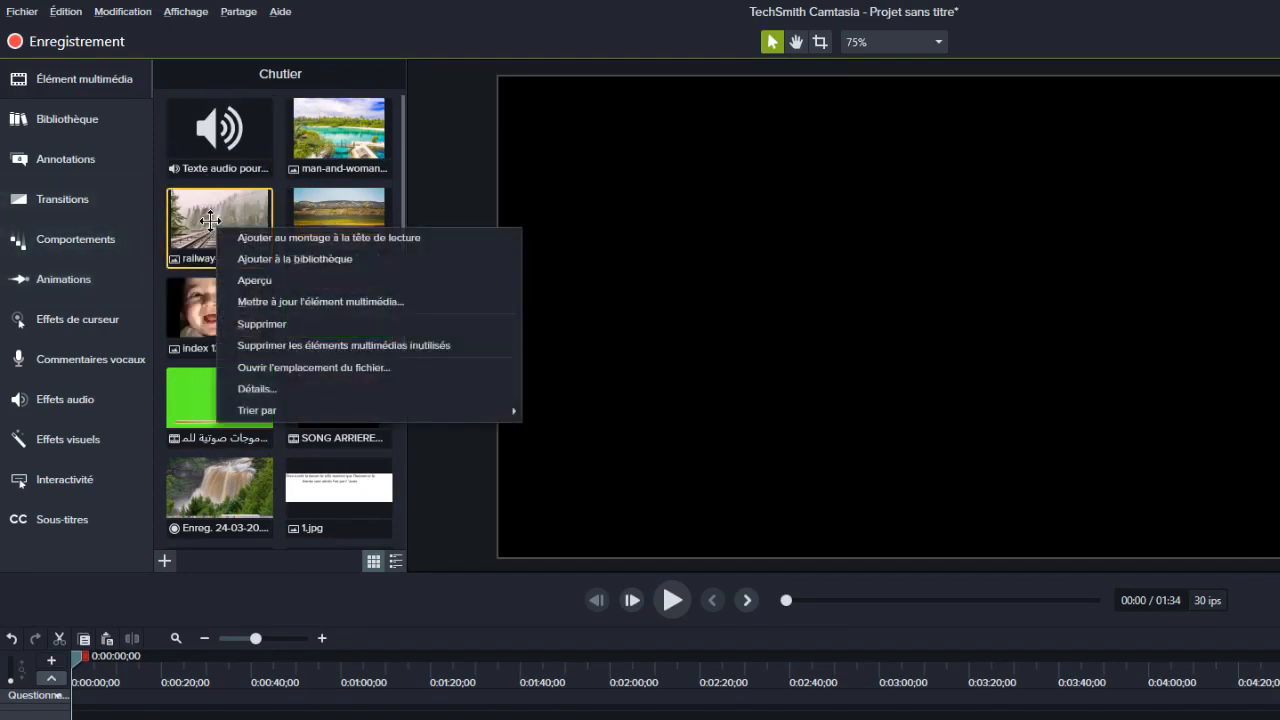
left_click(309, 239)
right_click(256, 177)
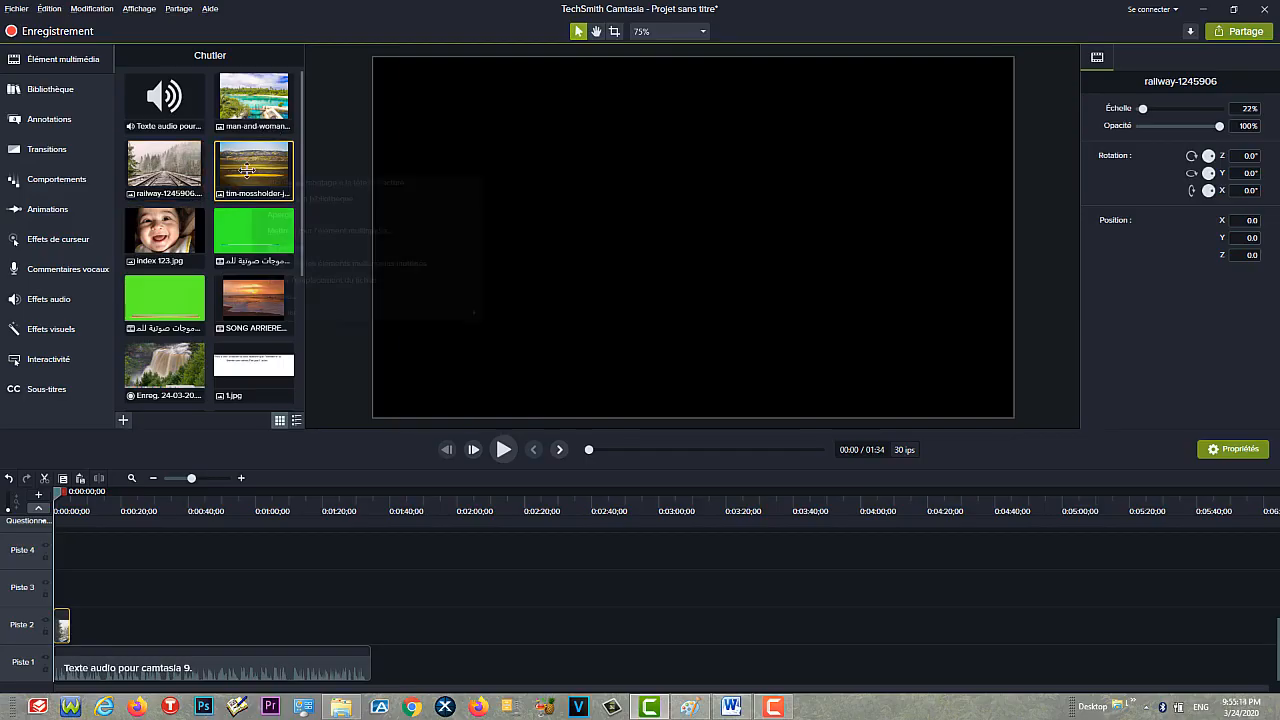
left_click(333, 185)
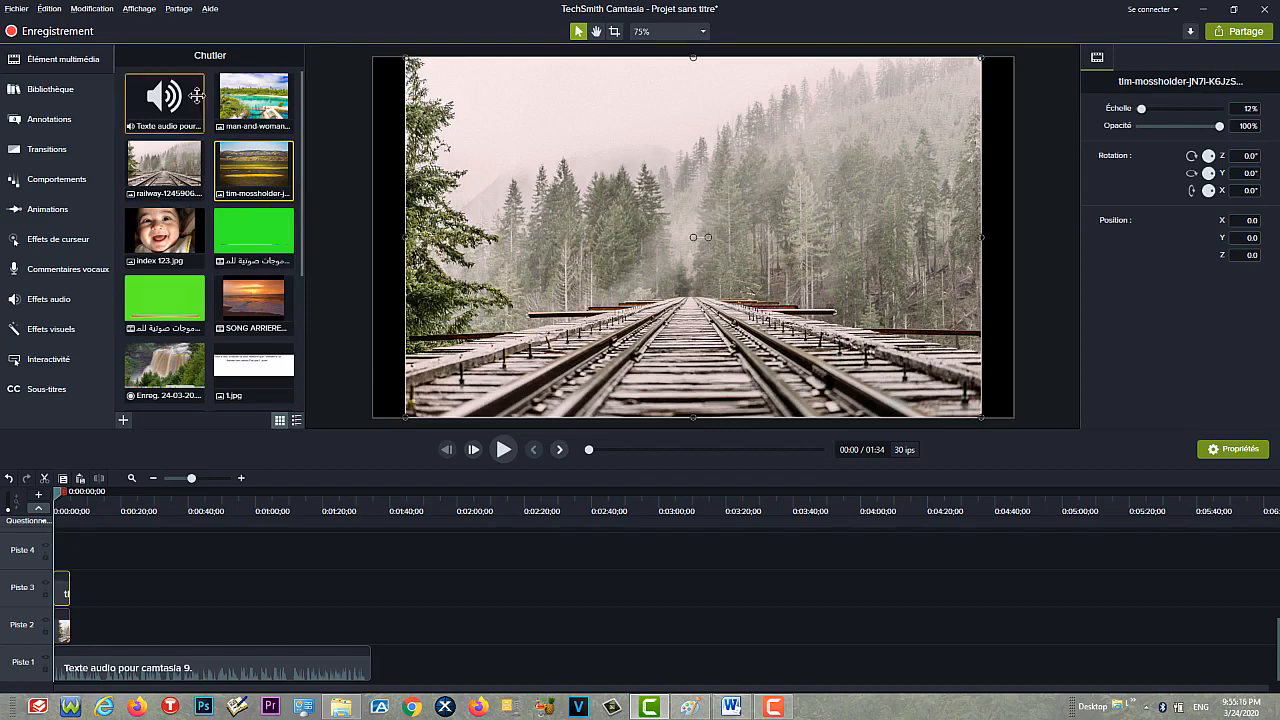
right_click(286, 126)
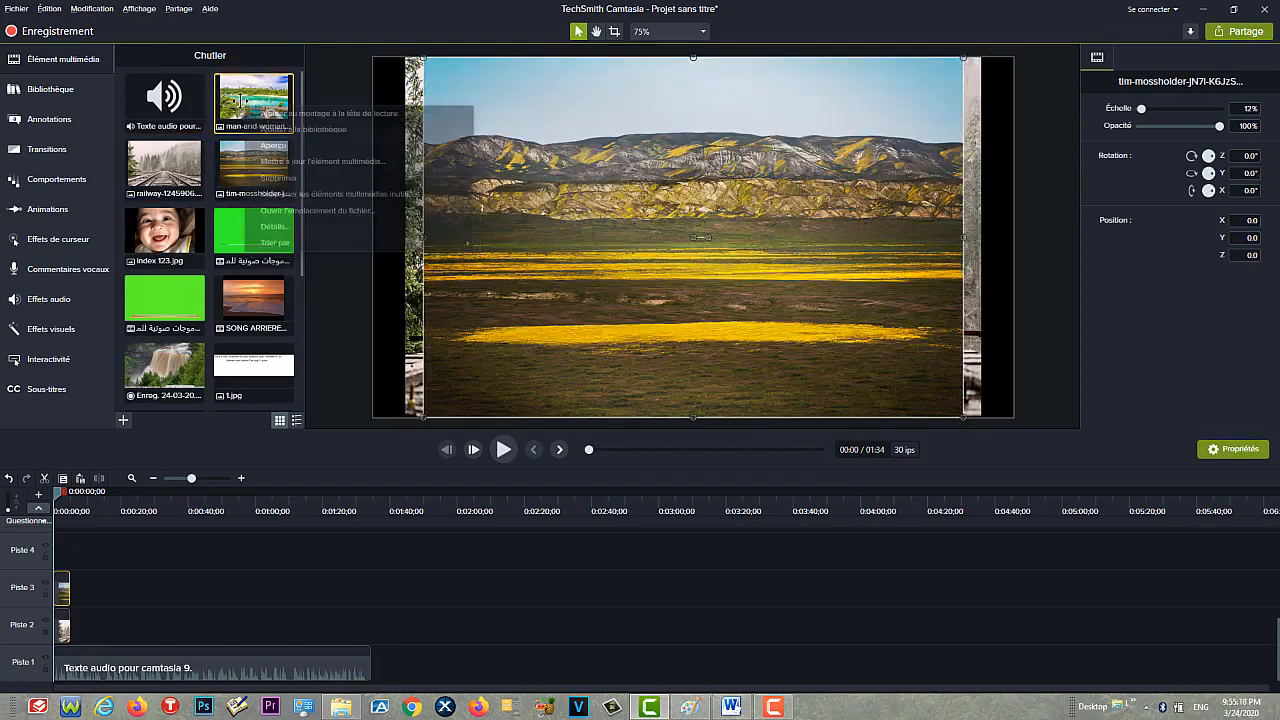
left_click(288, 115)
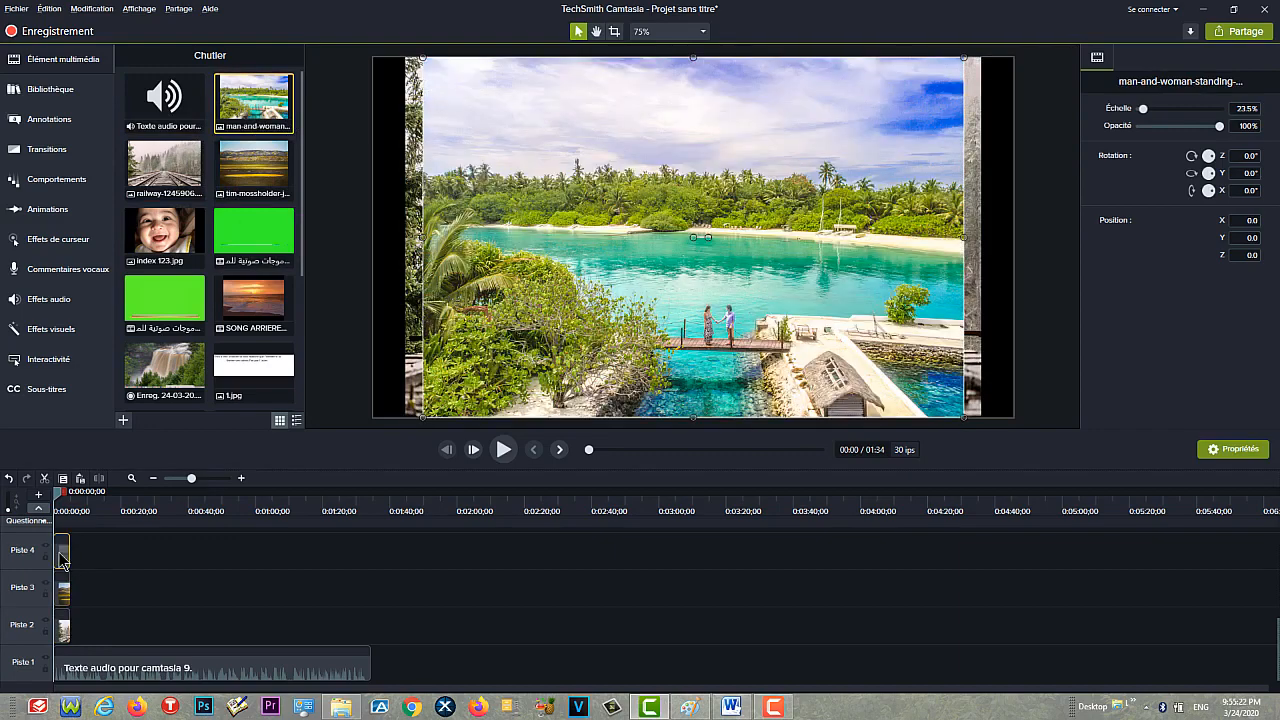
Step: Move the man-and-woman image onto Piste 2 at the audio's end and shift the tim-mossholder image to about 0:25 on Piste 3
left_click_drag(62, 562, 361, 619)
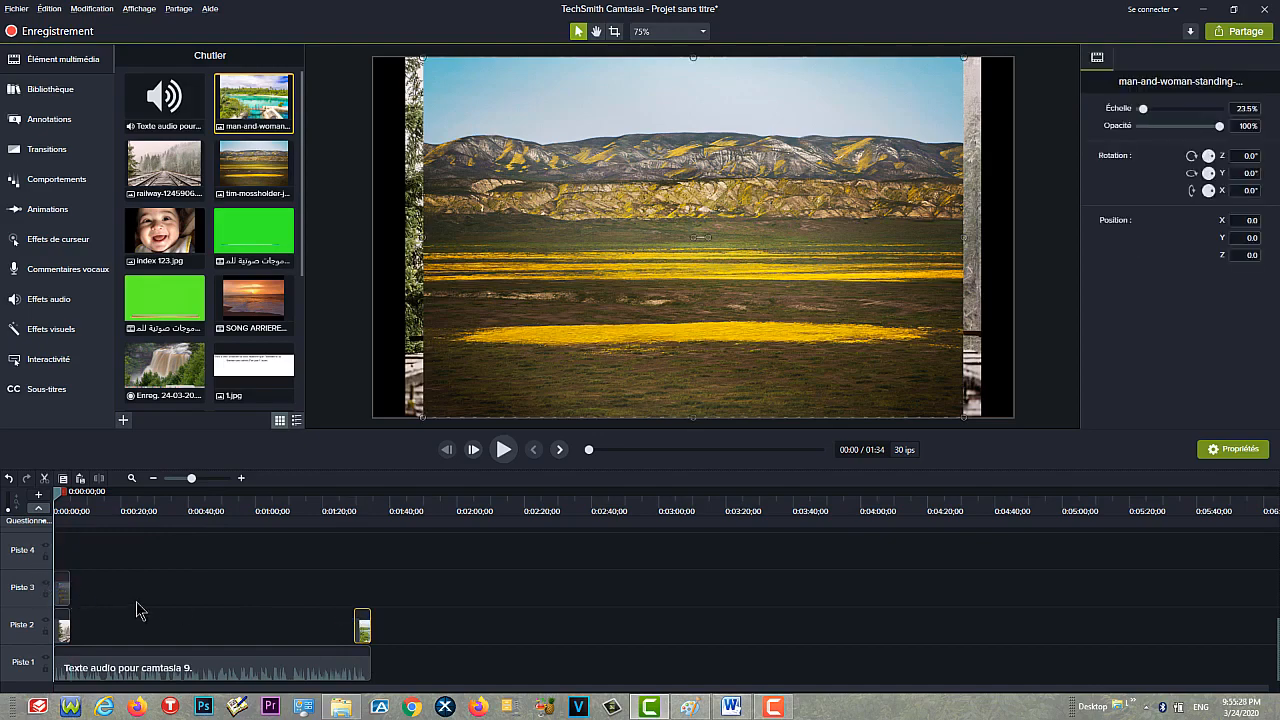
left_click_drag(66, 594, 152, 608)
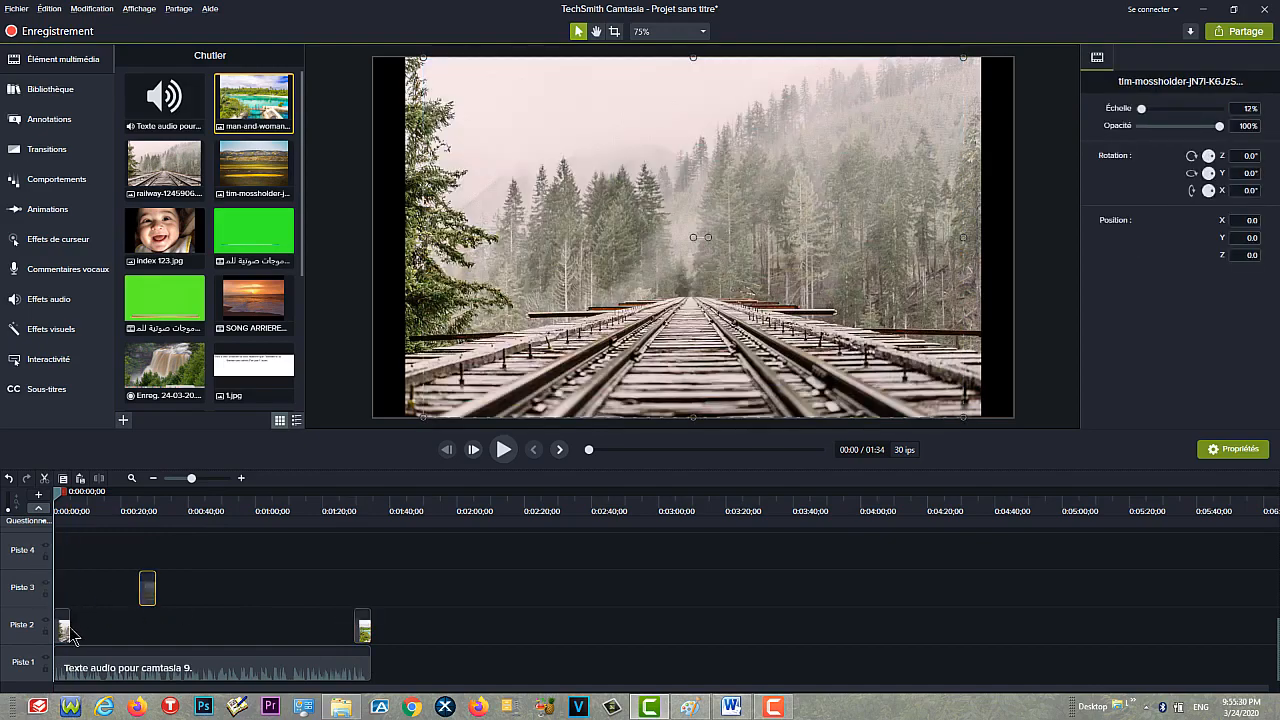
Step: Extend the railway, tim-mossholder and man-and-woman images back to back on Piste 2 over the whole audio, meeting at about 0:25 and 1:05
left_click_drag(72, 632, 150, 635)
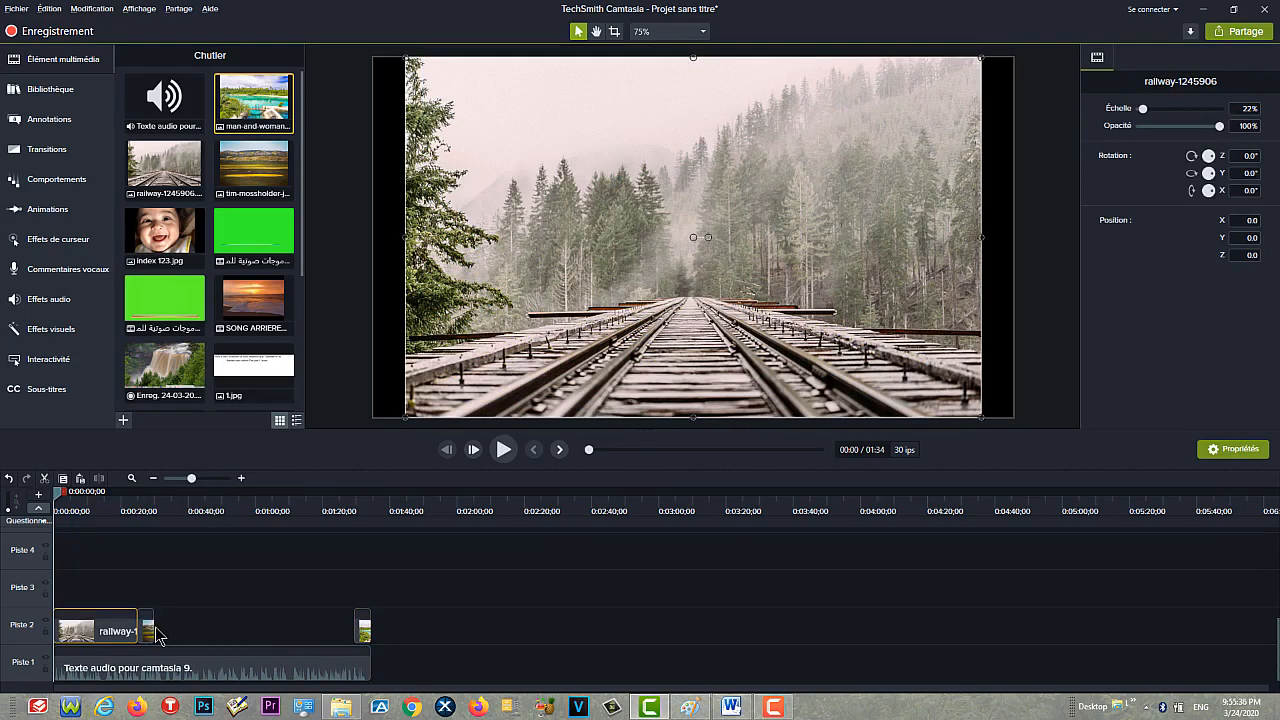
left_click(148, 630)
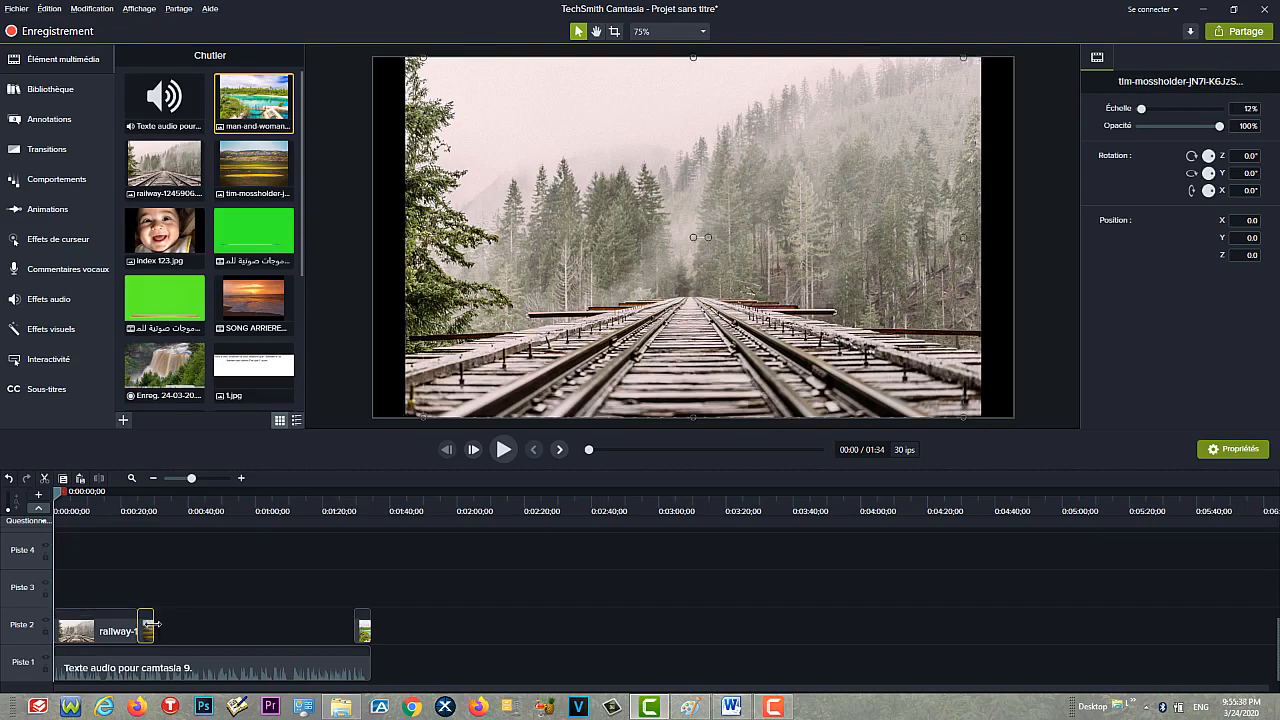
left_click_drag(151, 630, 270, 626)
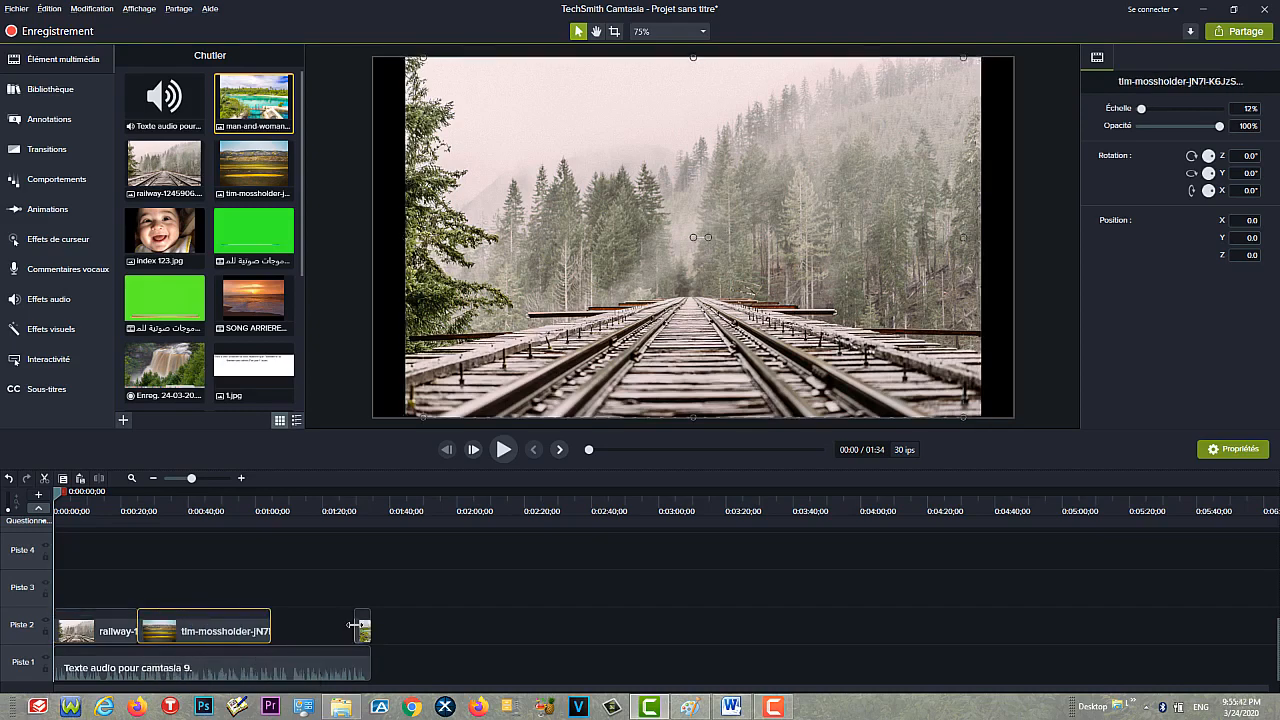
left_click_drag(355, 625, 247, 632)
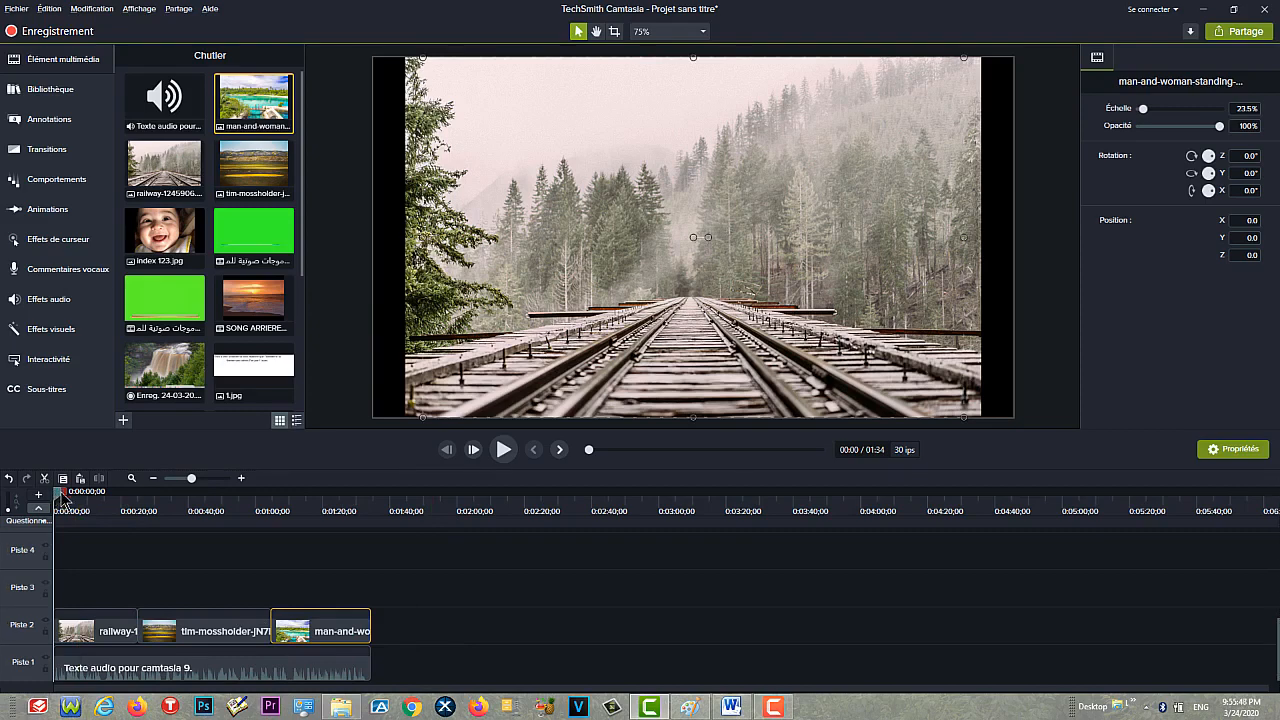
Step: Enlarge the railway image to a scale of about 24.5% so that it fills the full canvas width
left_click_drag(62, 494, 73, 495)
left_click(725, 266)
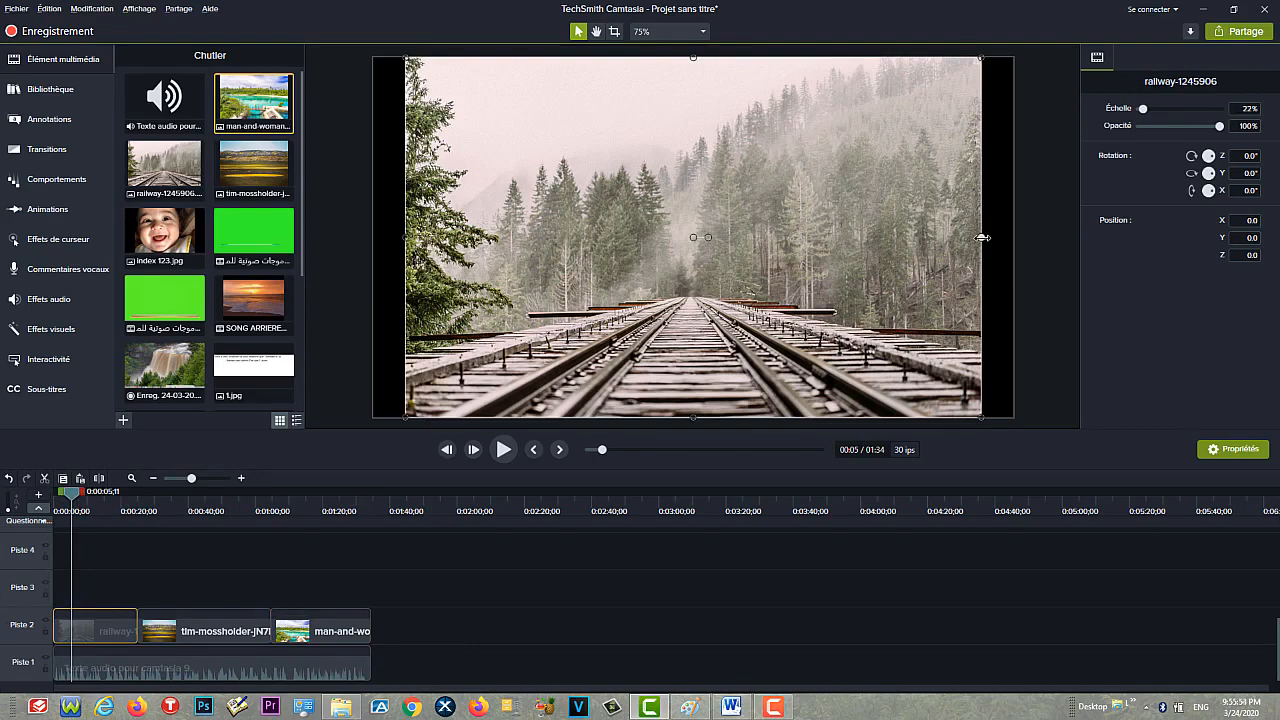
left_click_drag(984, 237, 1013, 238)
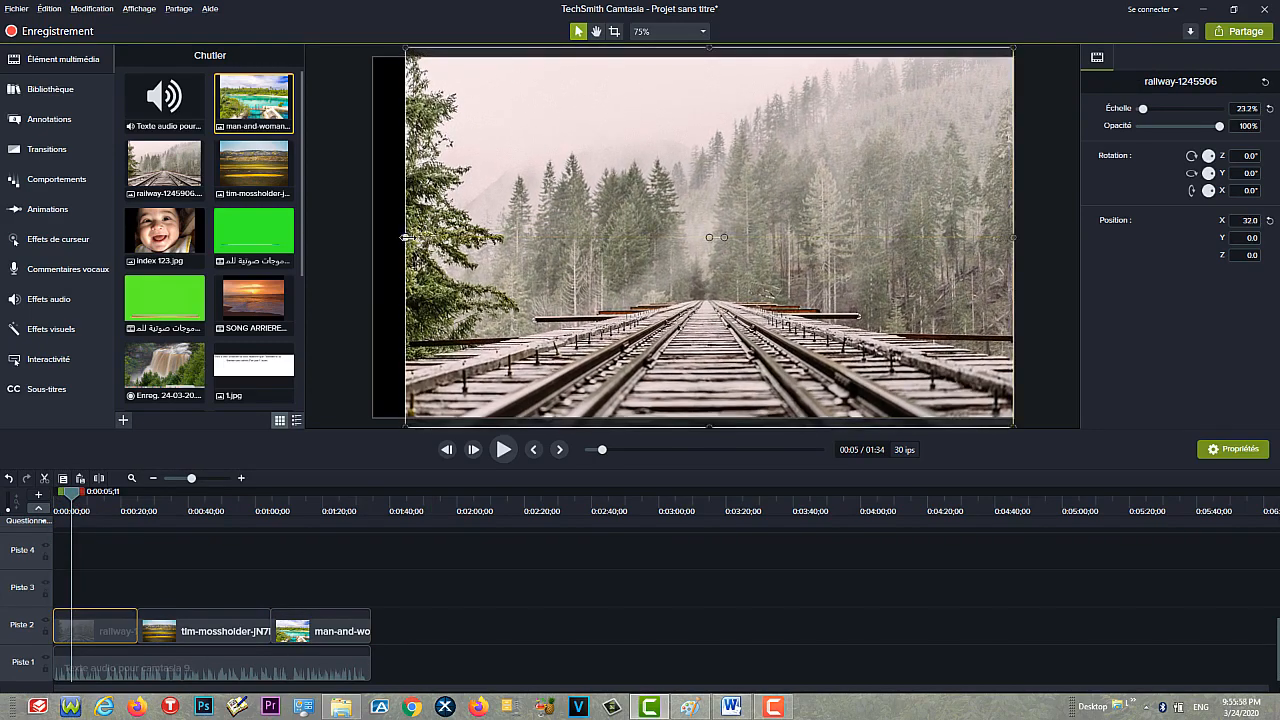
left_click_drag(405, 237, 373, 238)
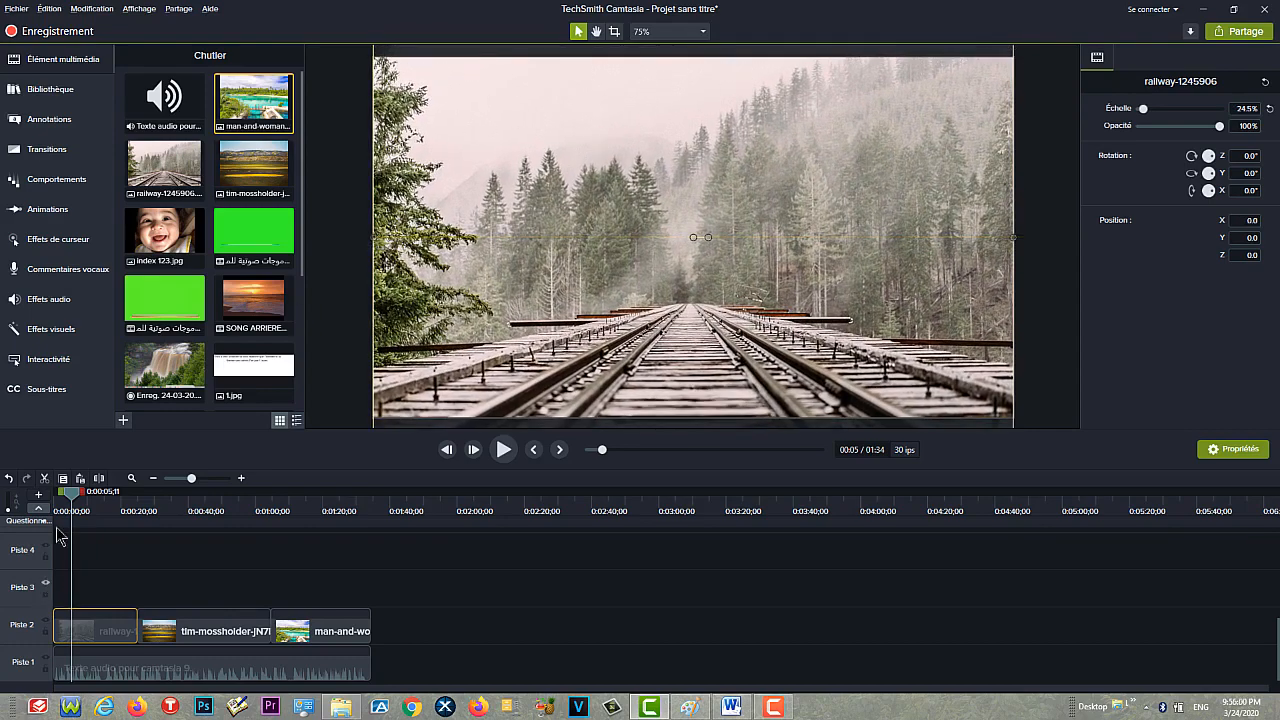
Step: Enlarge the tim-mossholder image to a scale of about 14.2% so that it fills the full canvas width
left_click_drag(118, 503, 182, 503)
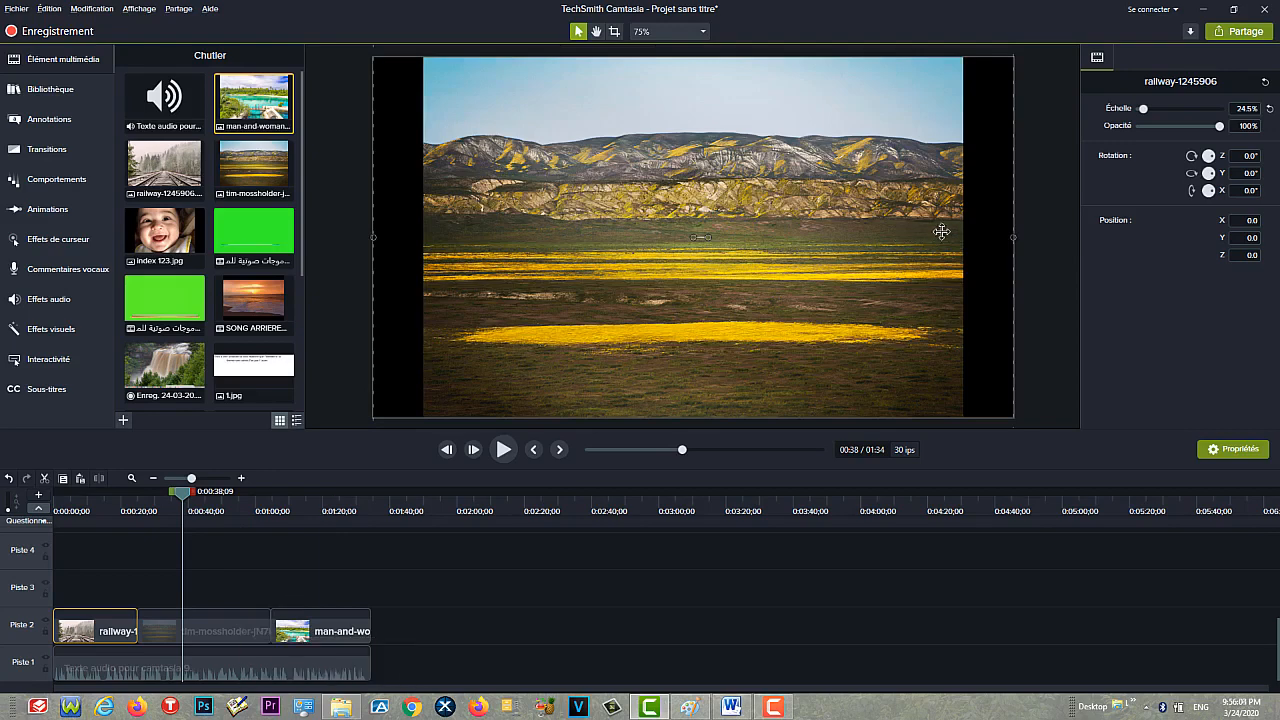
left_click(836, 266)
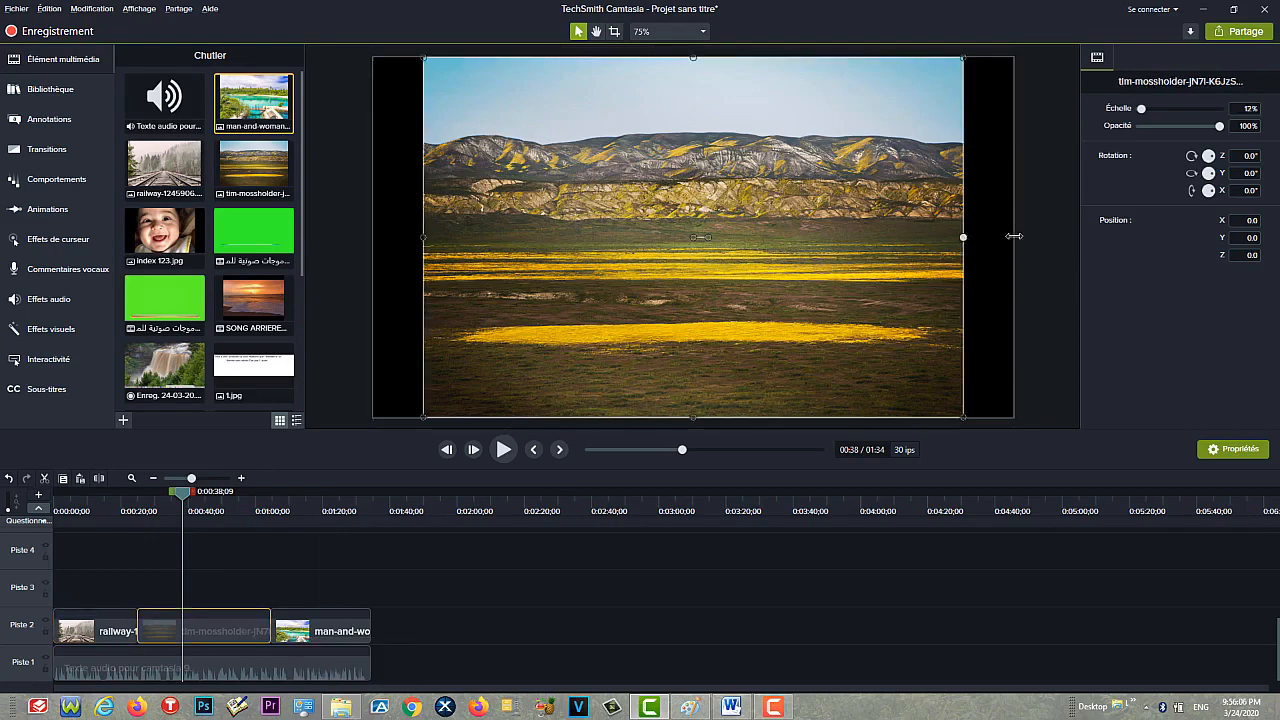
left_click_drag(1014, 236, 1010, 234)
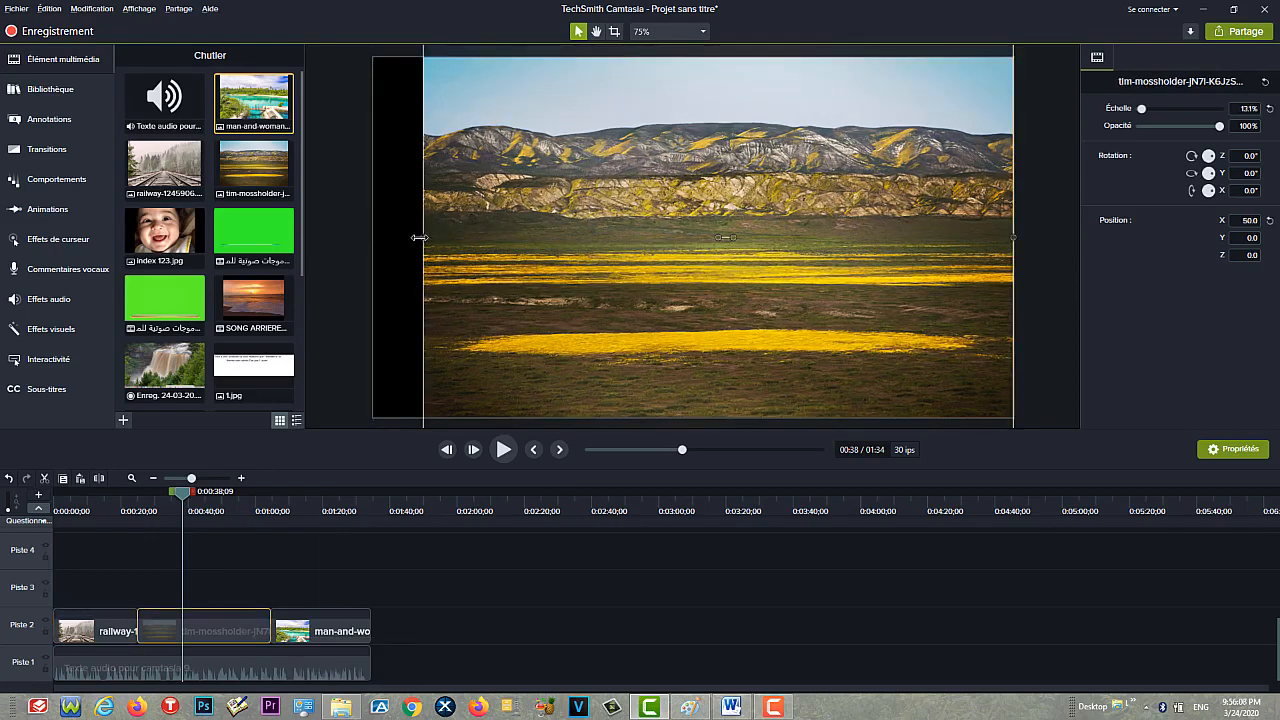
left_click_drag(421, 236, 372, 238)
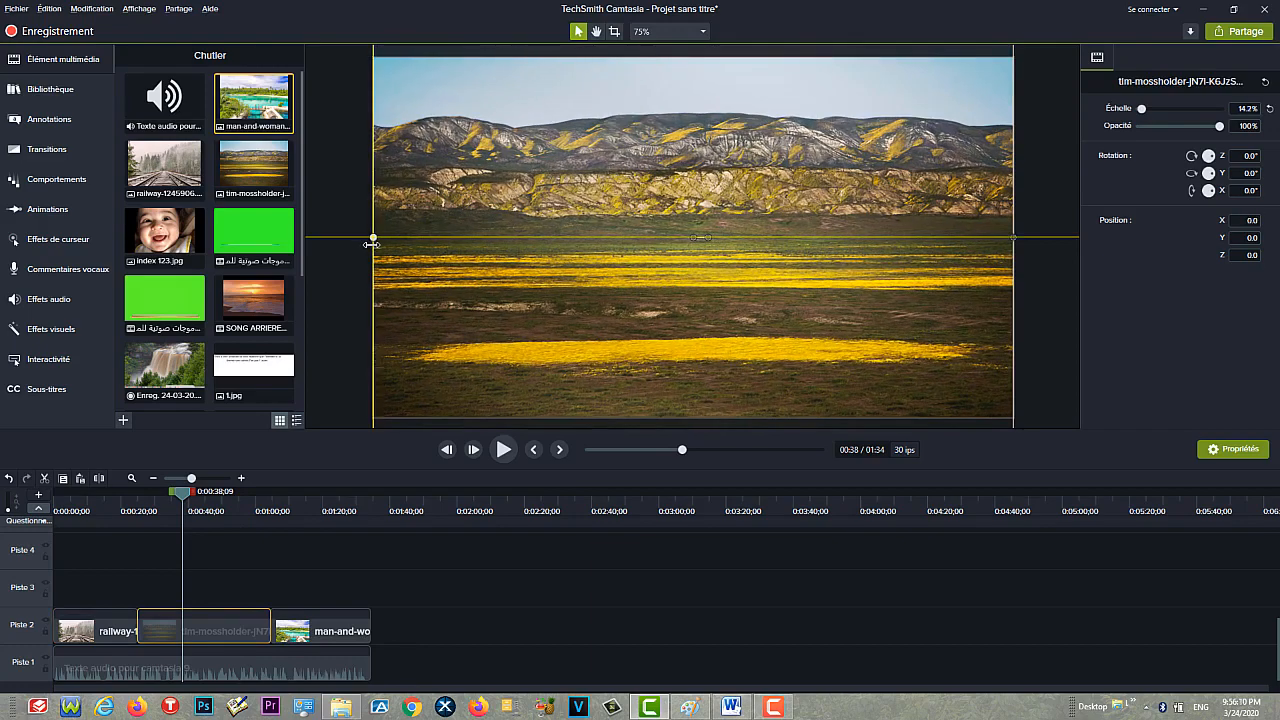
Step: Enlarge the man-and-woman image to a scale of about 27.7% so that it fills the full canvas width
left_click_drag(182, 493, 340, 533)
left_click(322, 628)
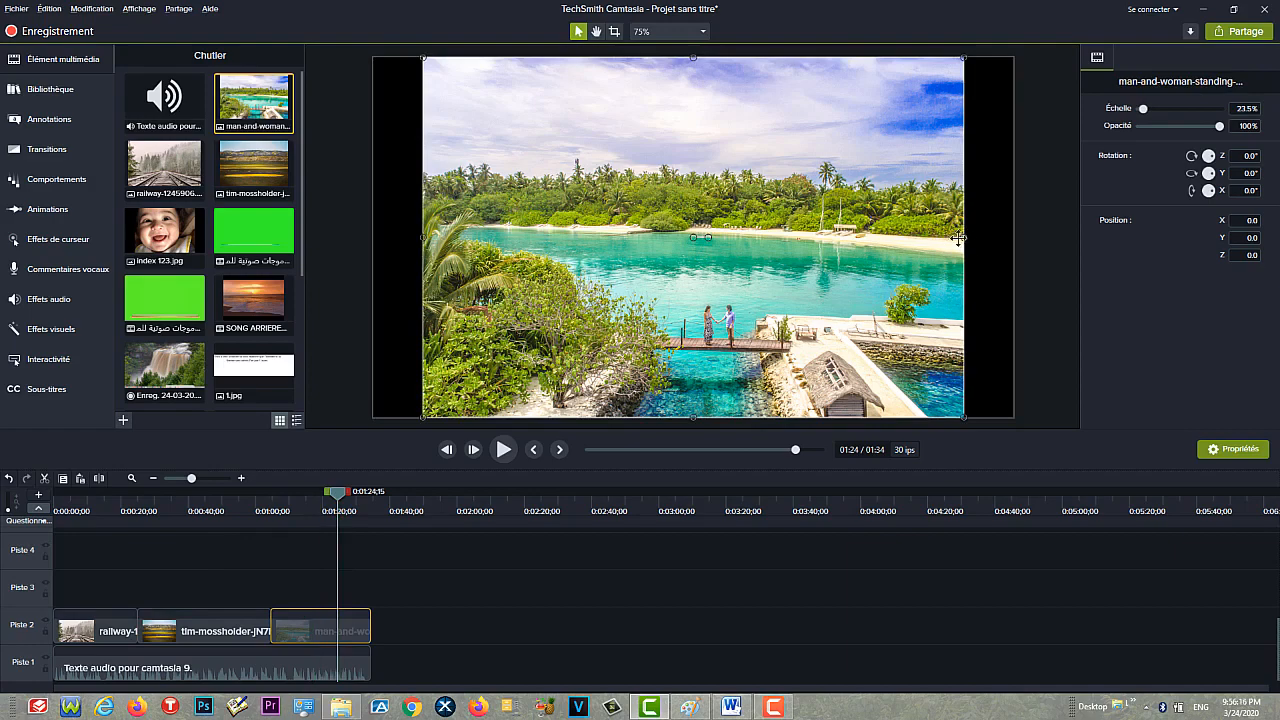
left_click_drag(963, 237, 1010, 250)
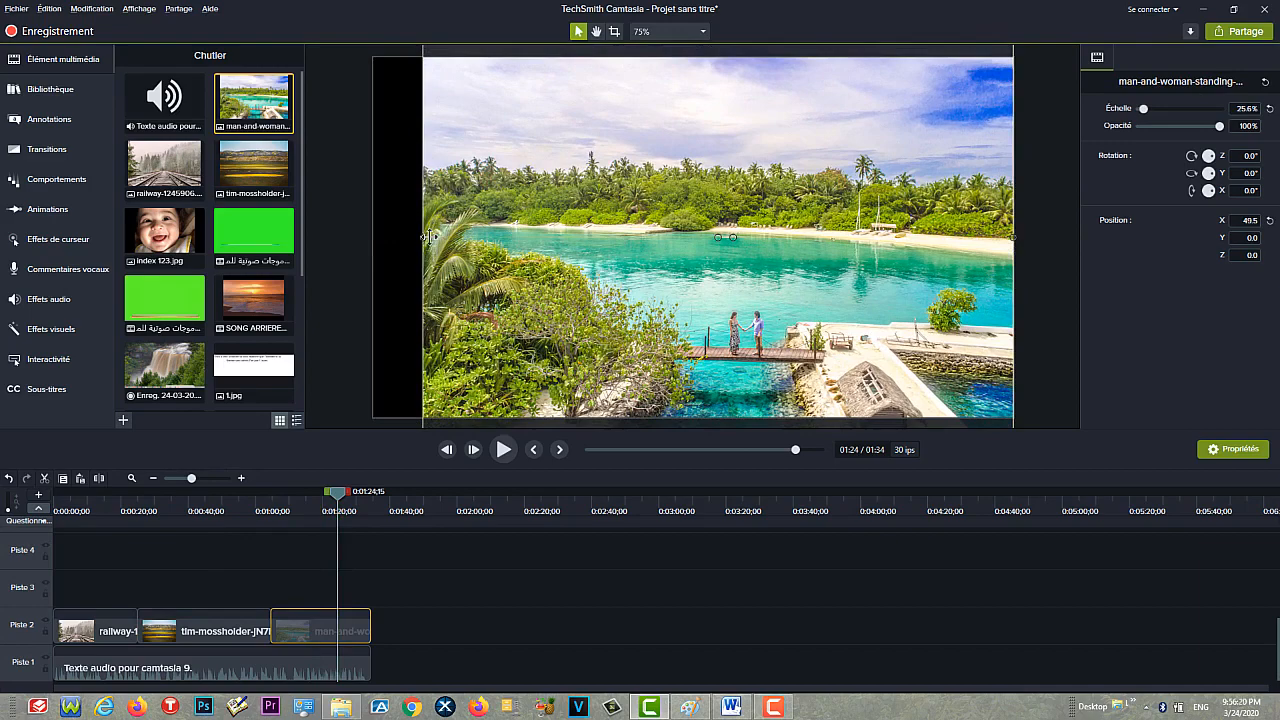
left_click_drag(423, 238, 377, 246)
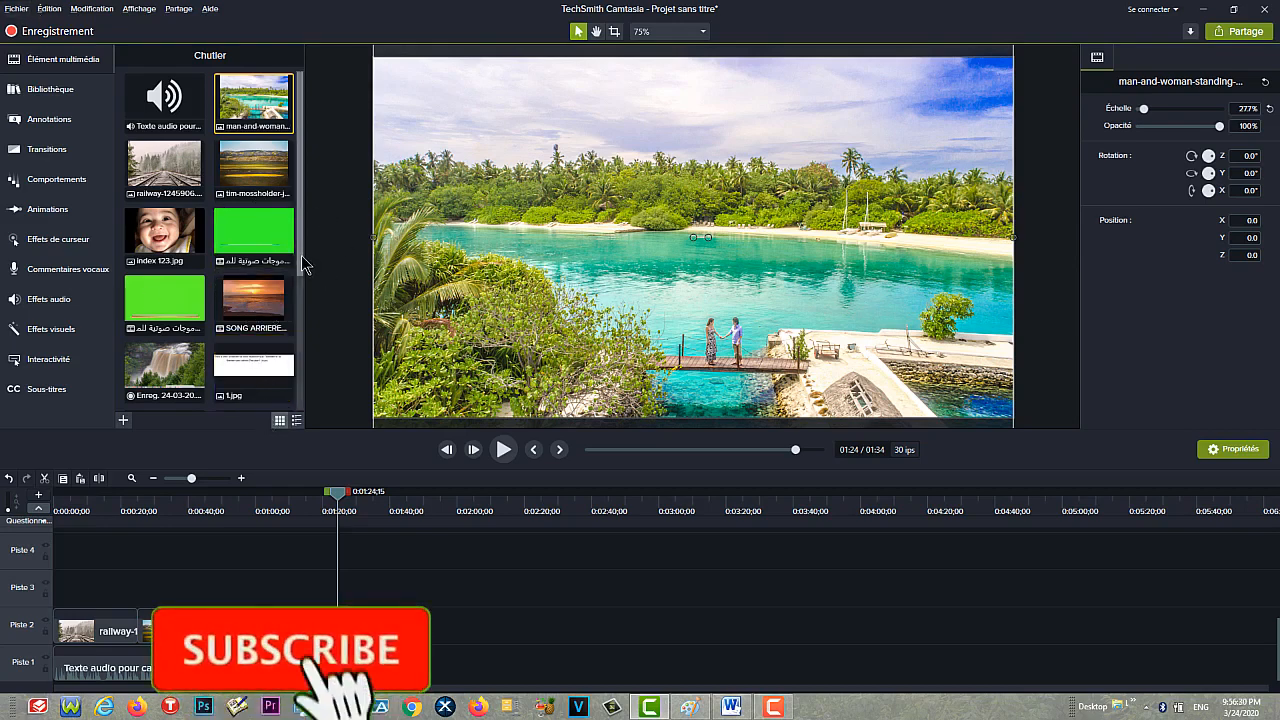
Step: Add the text picture 1.jpg from the media bin at the very start of the timeline
scroll(304, 278, "down", 1)
scroll(304, 280, "down", 1)
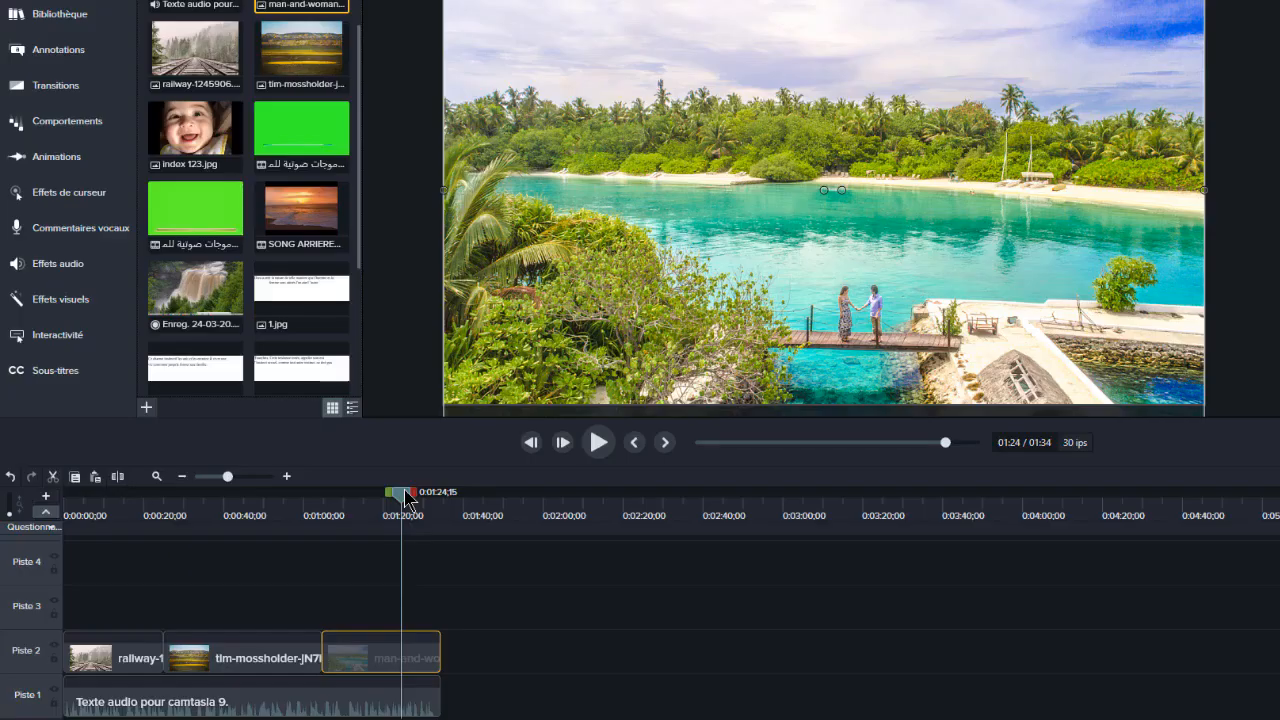
left_click_drag(338, 493, 45, 538)
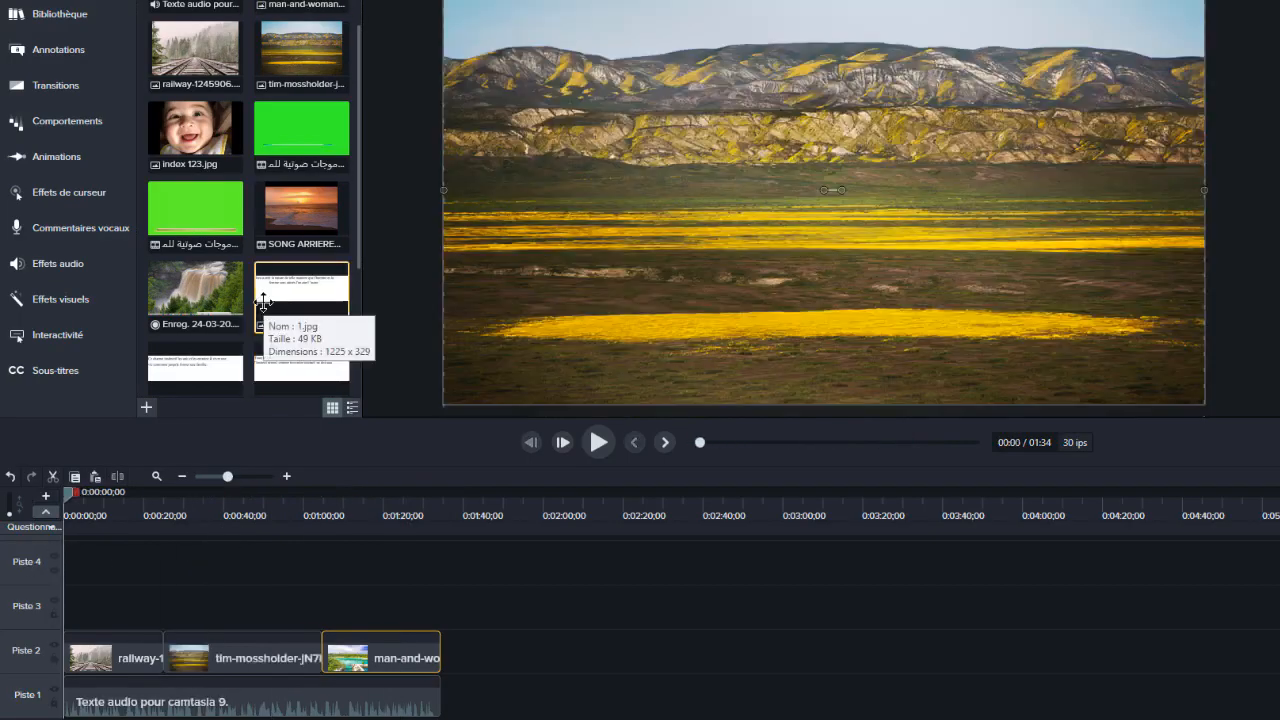
right_click(310, 305)
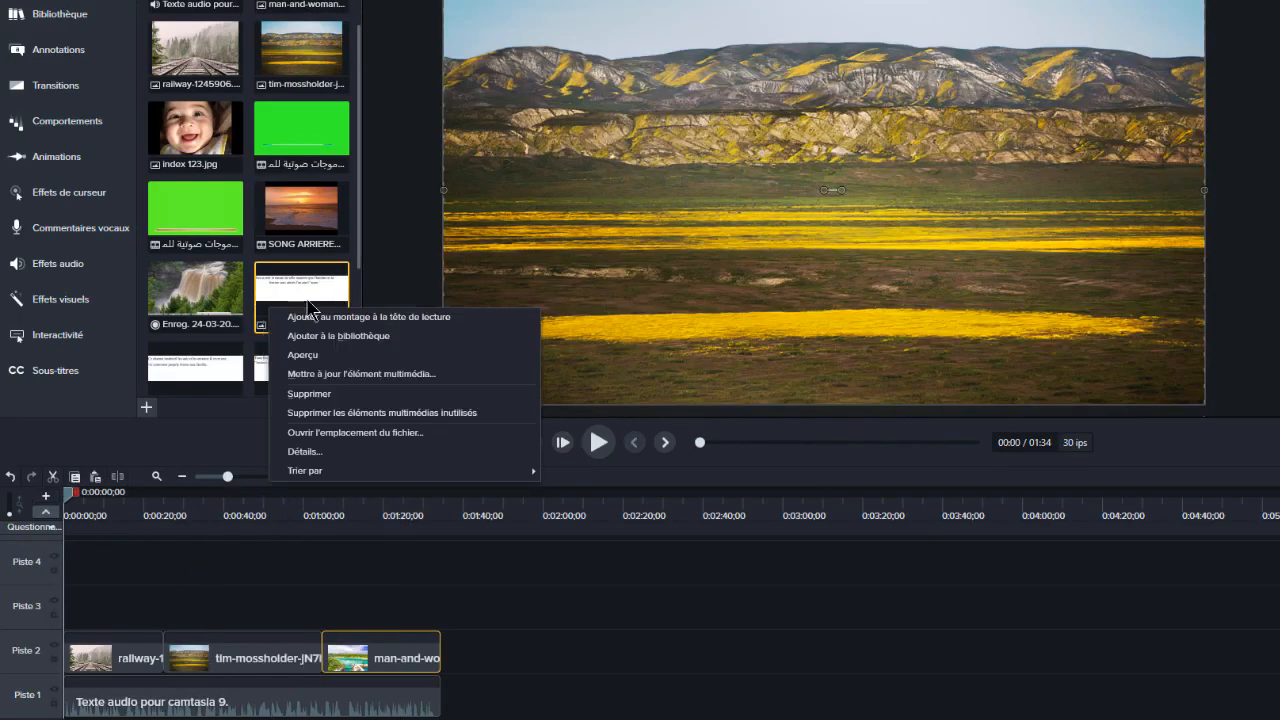
left_click(414, 320)
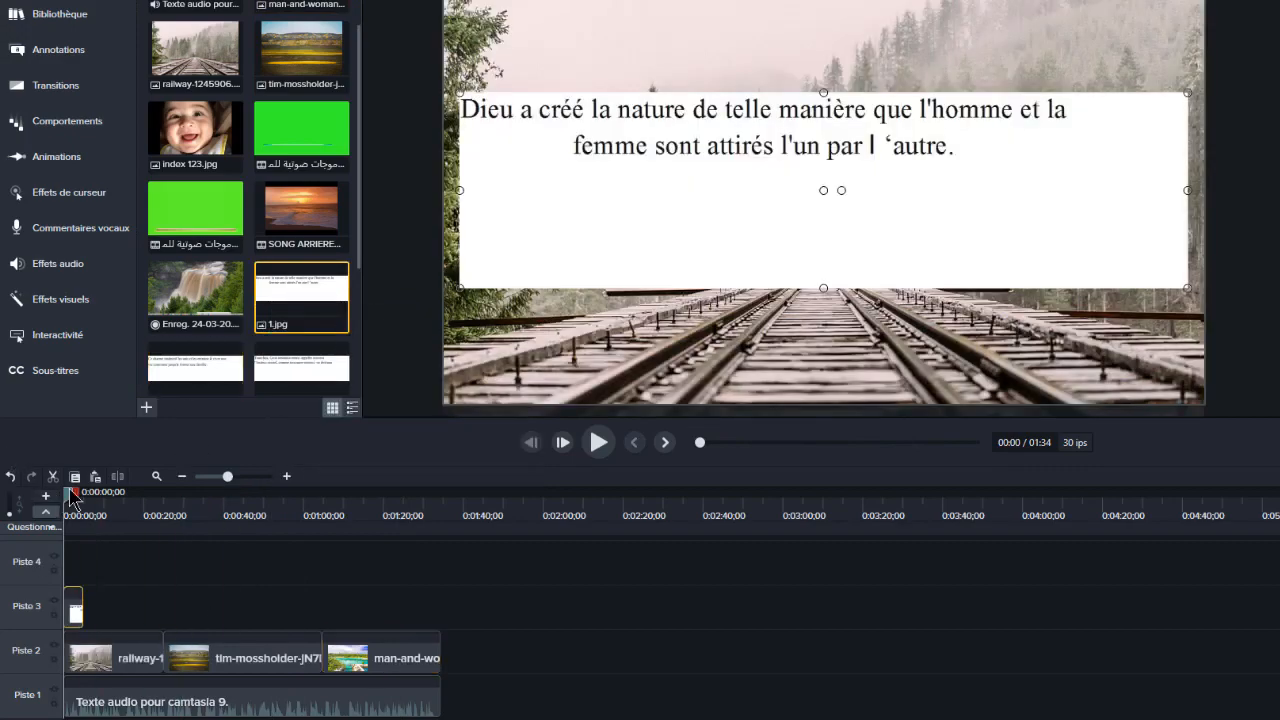
Step: Add the text pictures 2.jpg at about 0:11 and 3.jpg at about 0:24 on the timeline
left_click(165, 522)
left_click(117, 530)
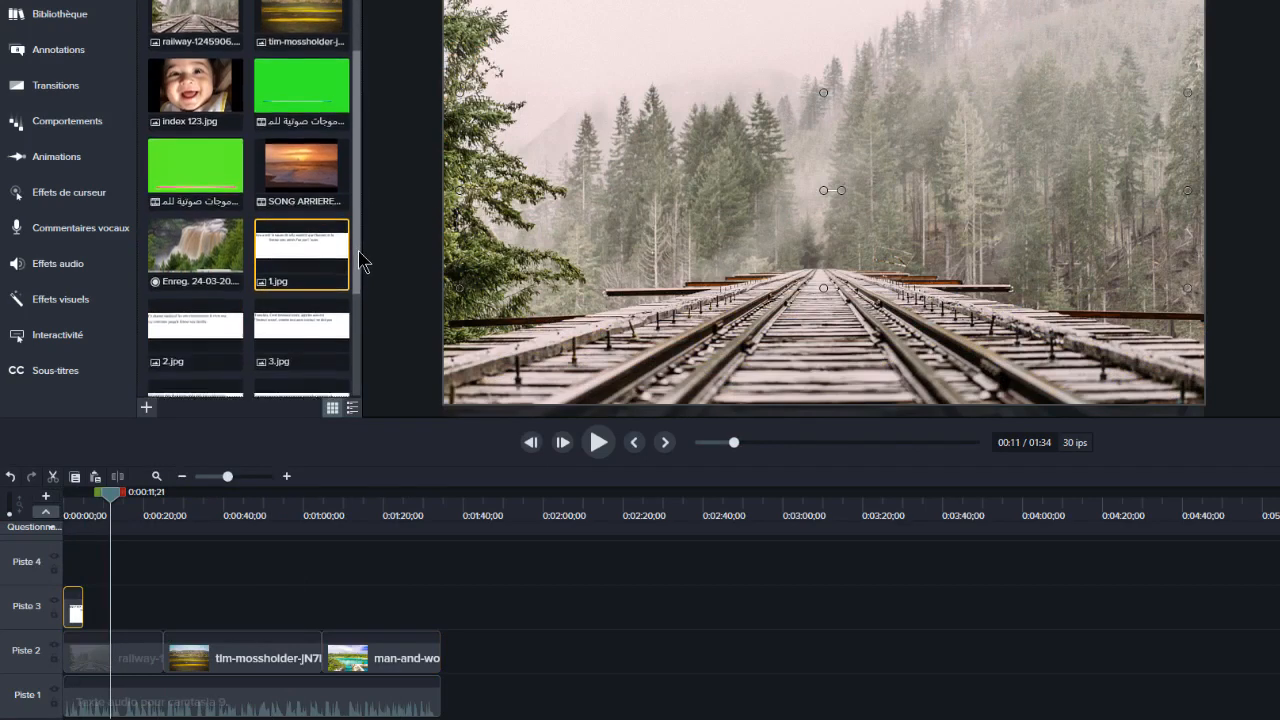
scroll(362, 260, "down", 1)
right_click(177, 321)
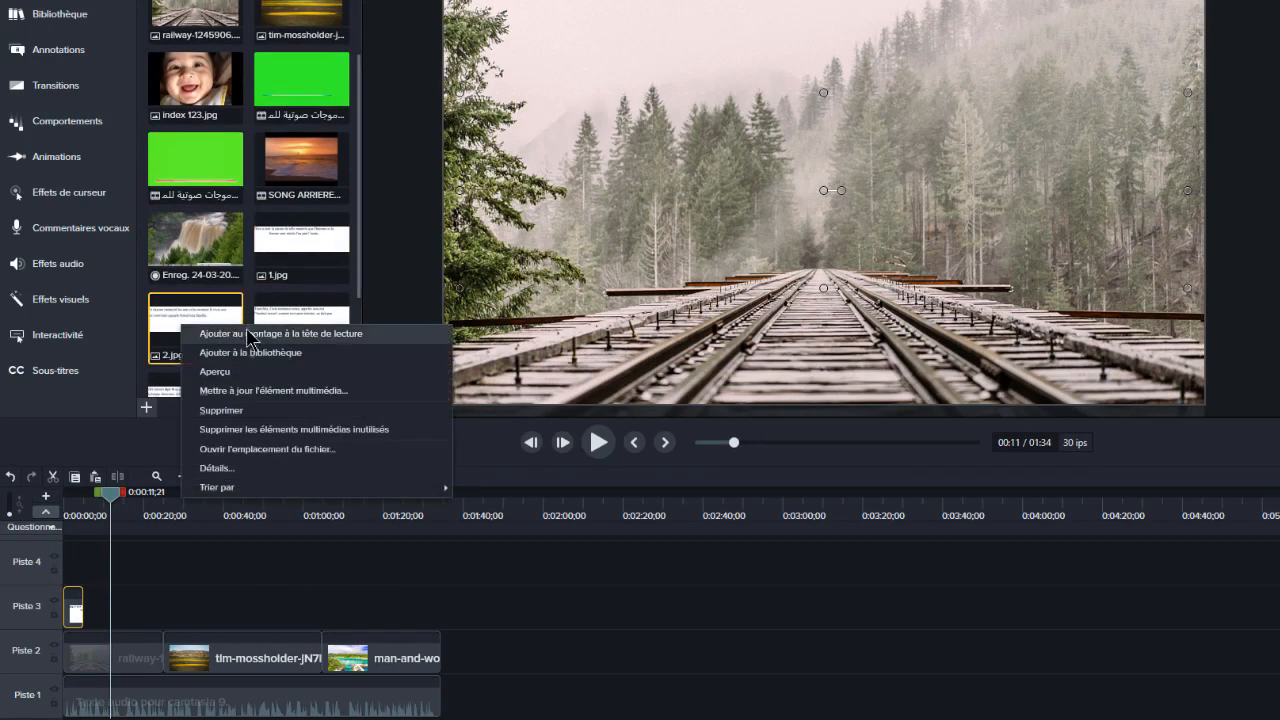
left_click(249, 335)
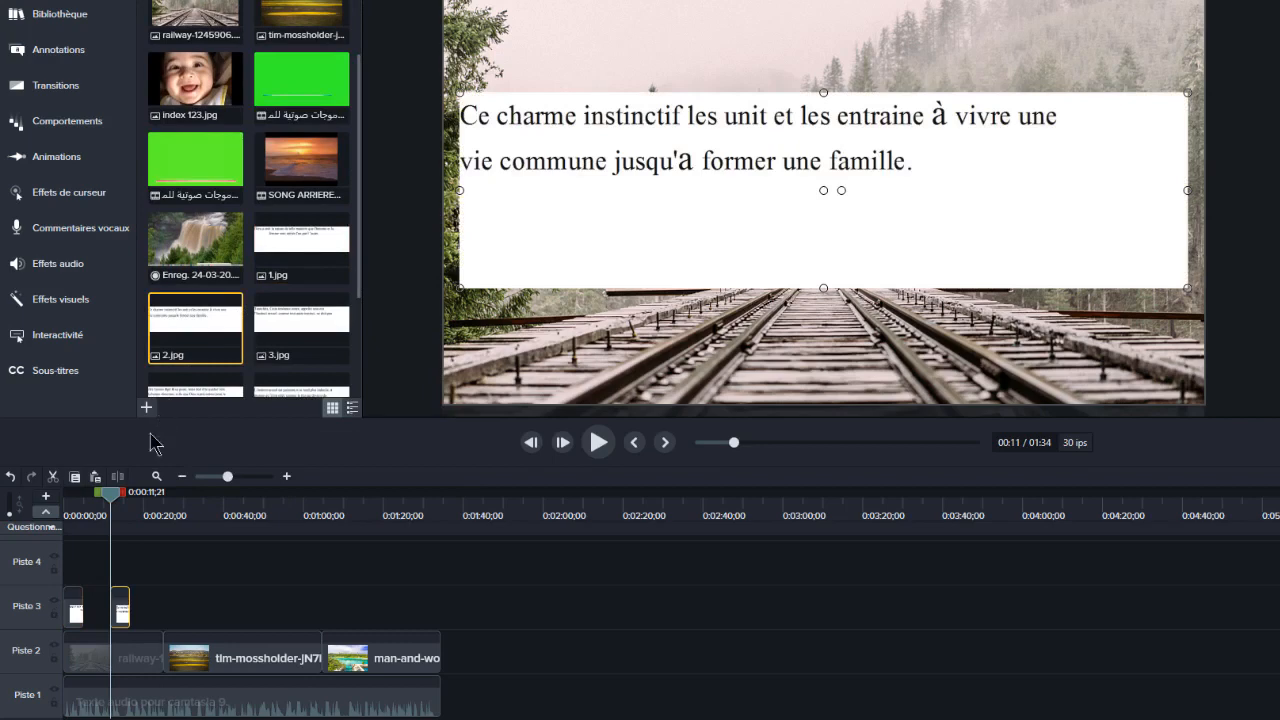
left_click_drag(110, 500, 160, 496)
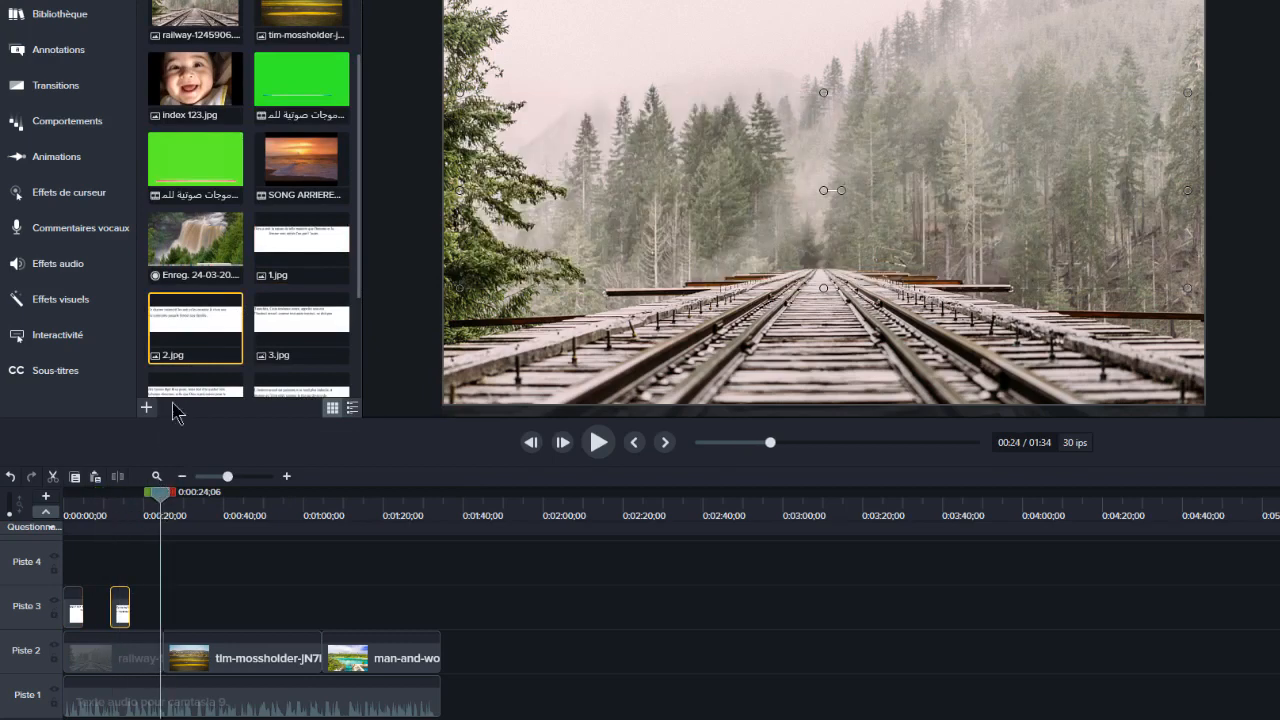
right_click(293, 333)
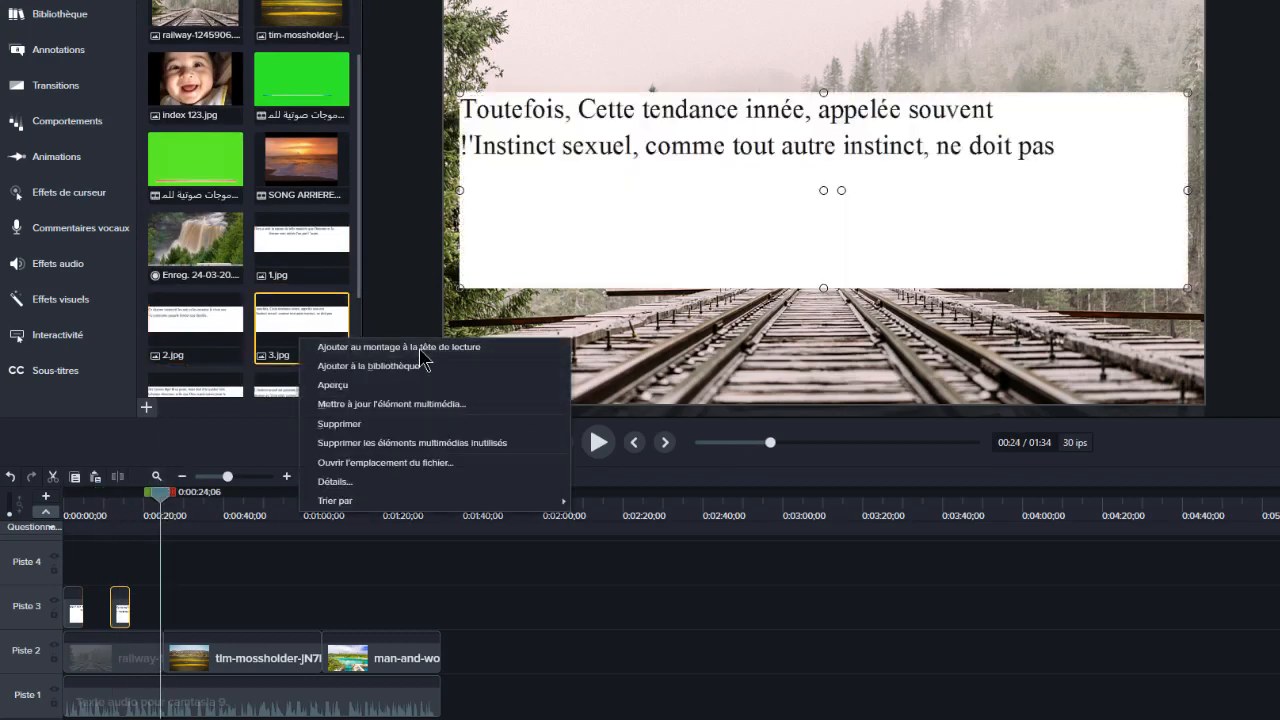
left_click(421, 349)
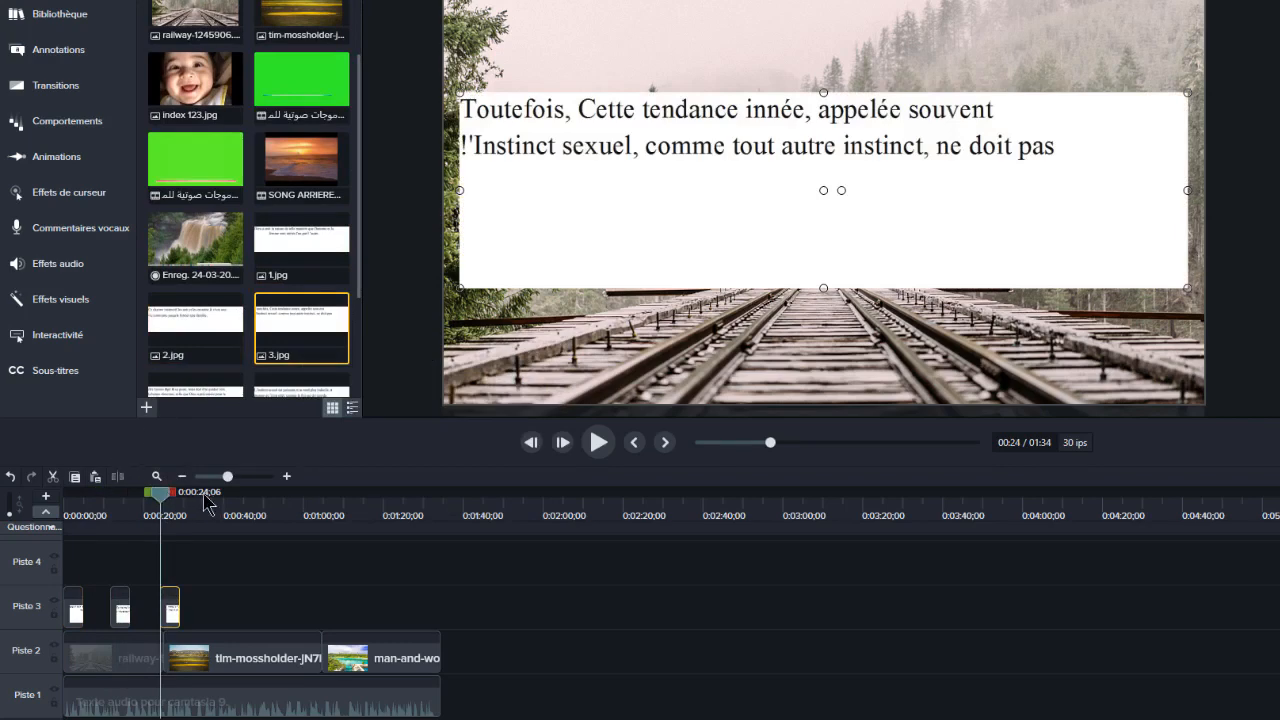
Step: Add the text picture 4.jpg from the media bin to the timeline at about 0:40
left_click(227, 510)
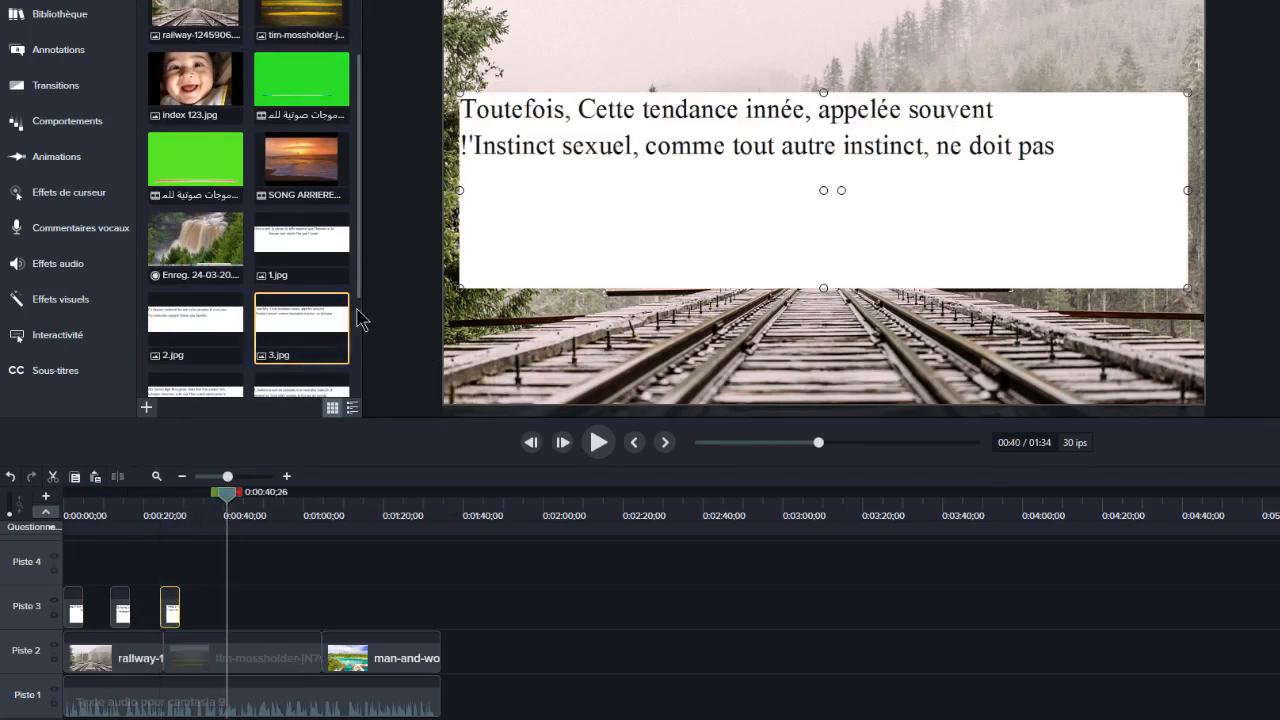
scroll(365, 290, "down", 1)
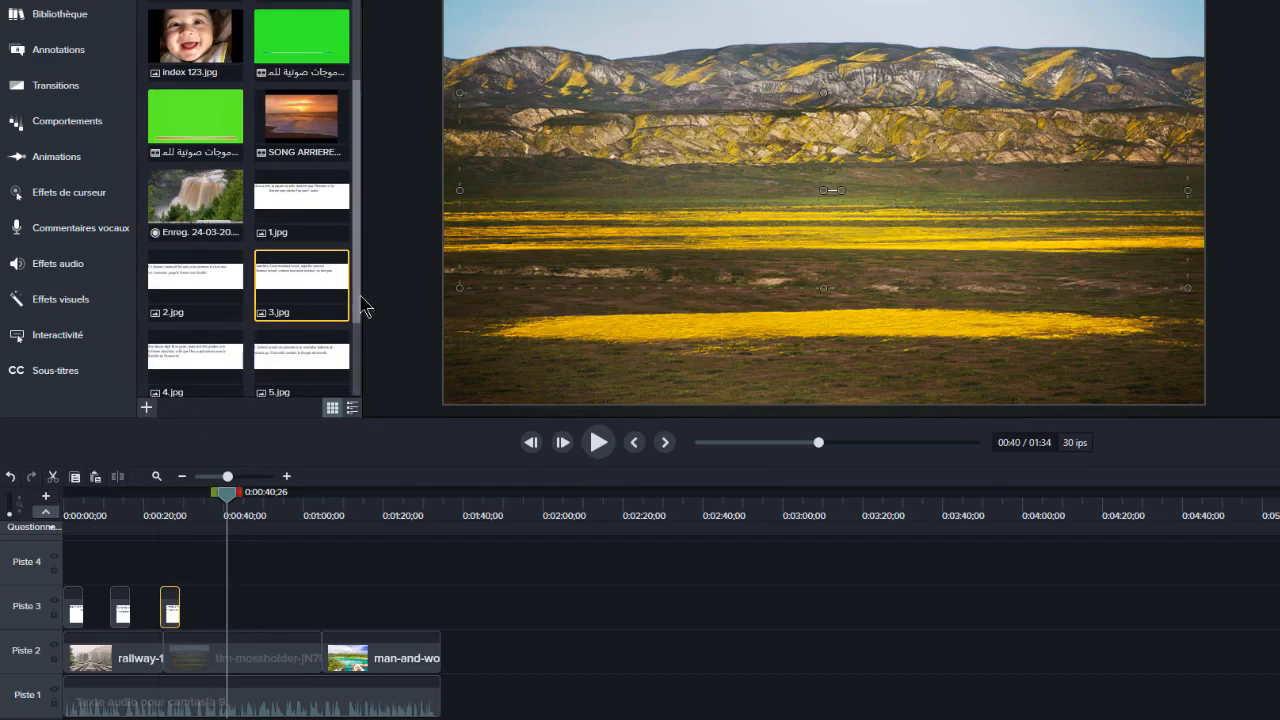
scroll(358, 310, "down", 1)
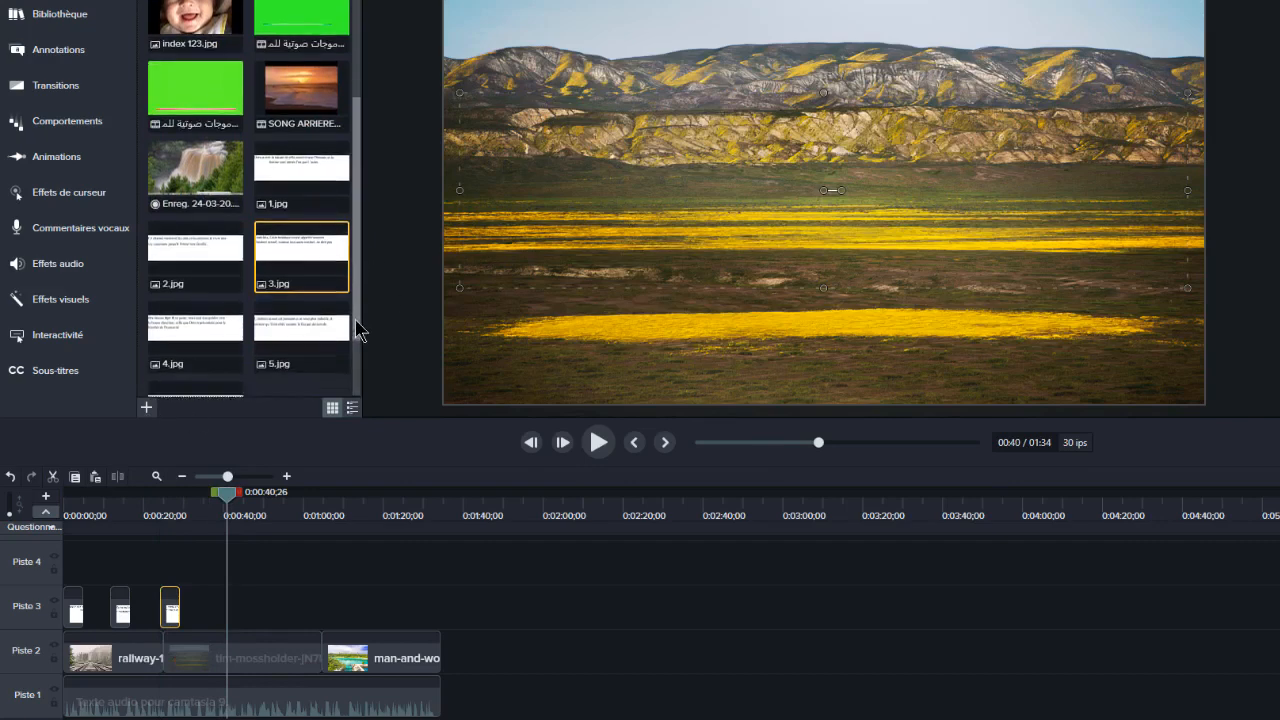
right_click(196, 328)
left_click(269, 343)
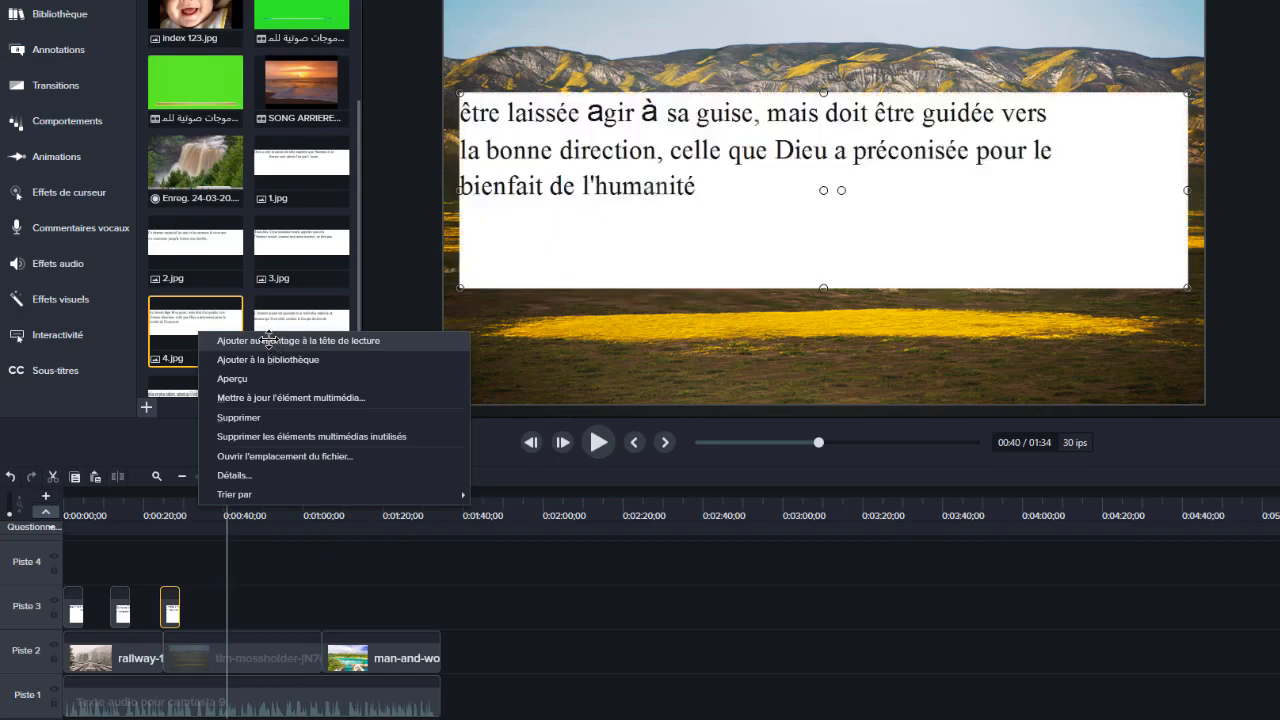
Step: Add the text pictures 5.jpg at about 0:58 and 6.jpg at about 1:12 on the timeline
left_click_drag(229, 500, 296, 502)
right_click(288, 336)
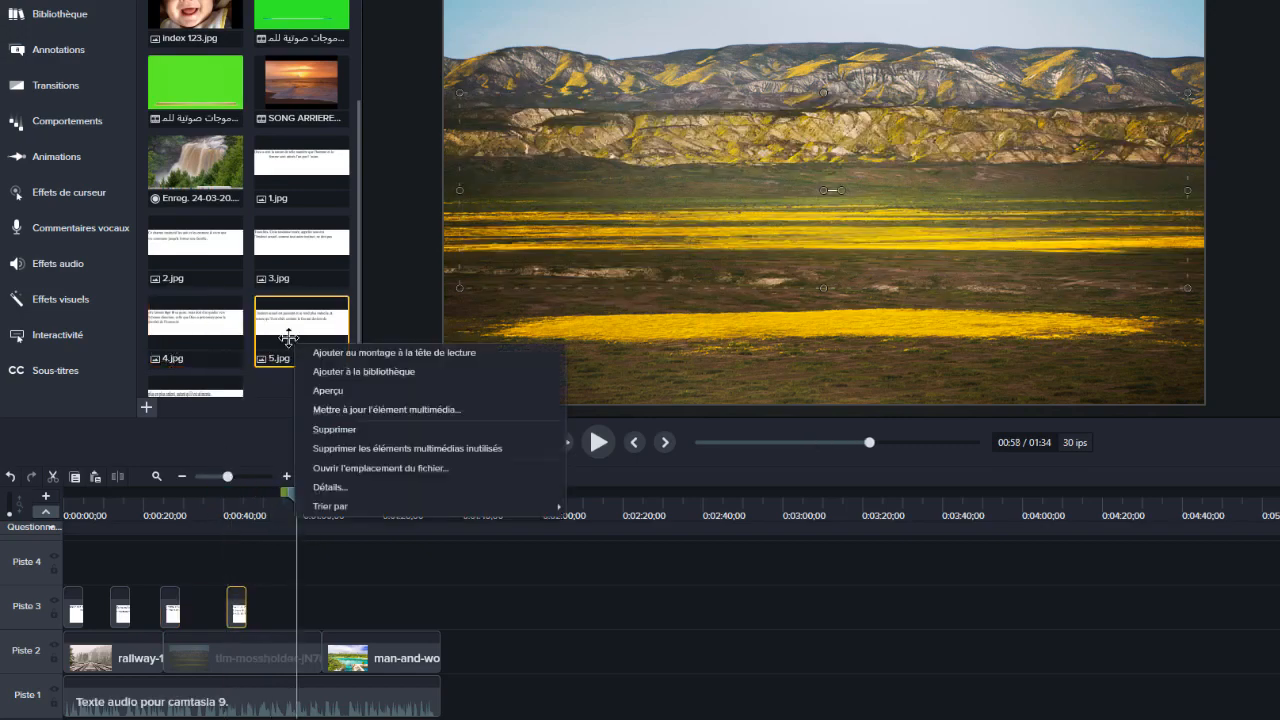
left_click(370, 353)
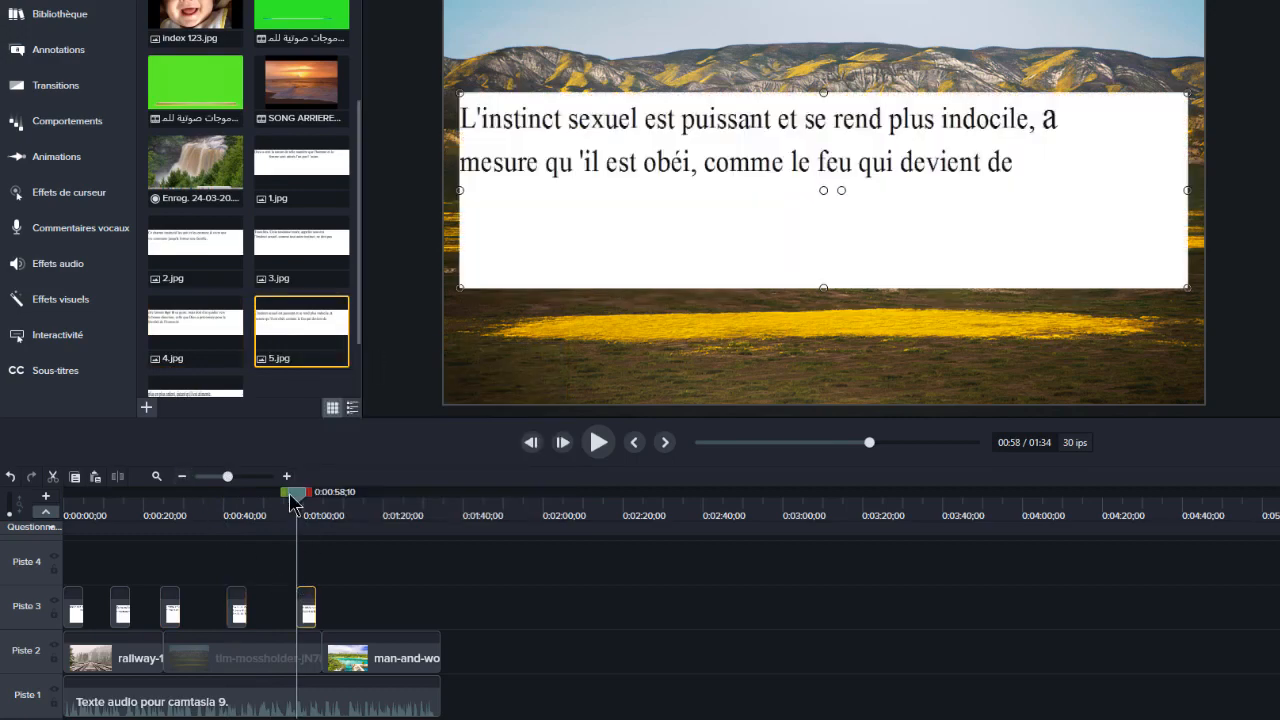
left_click_drag(300, 500, 354, 500)
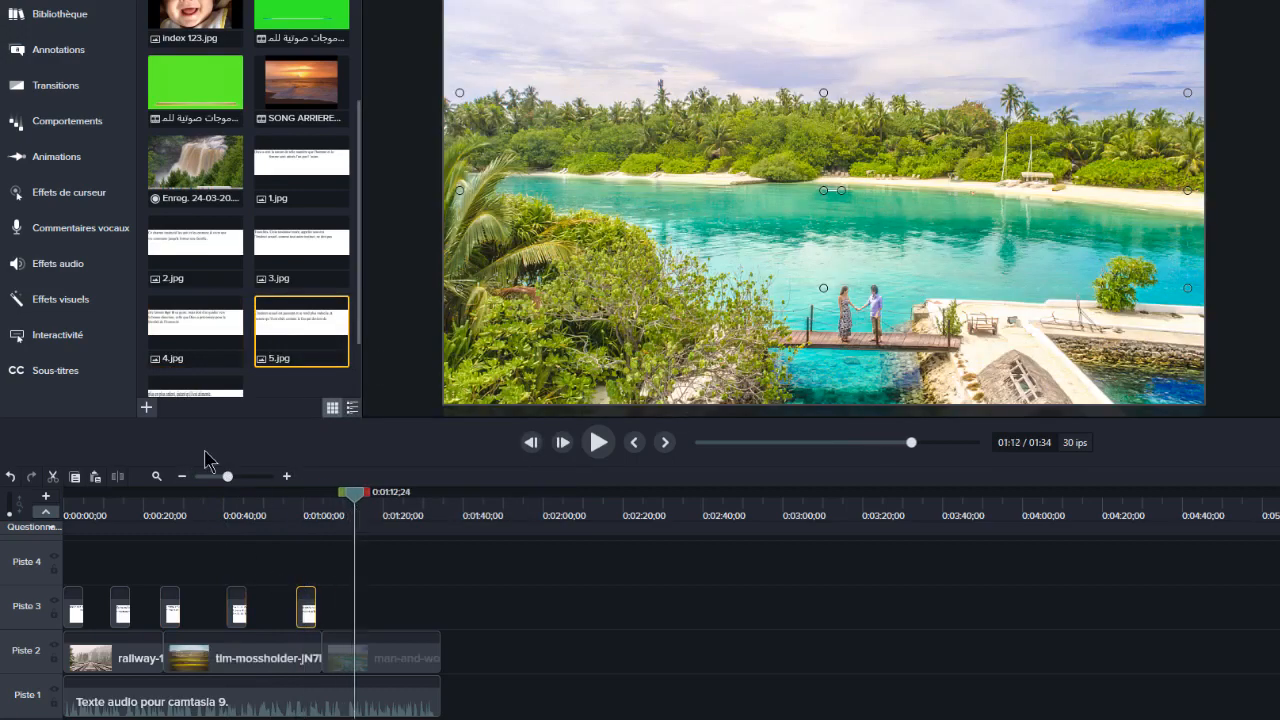
left_click_drag(360, 320, 360, 366)
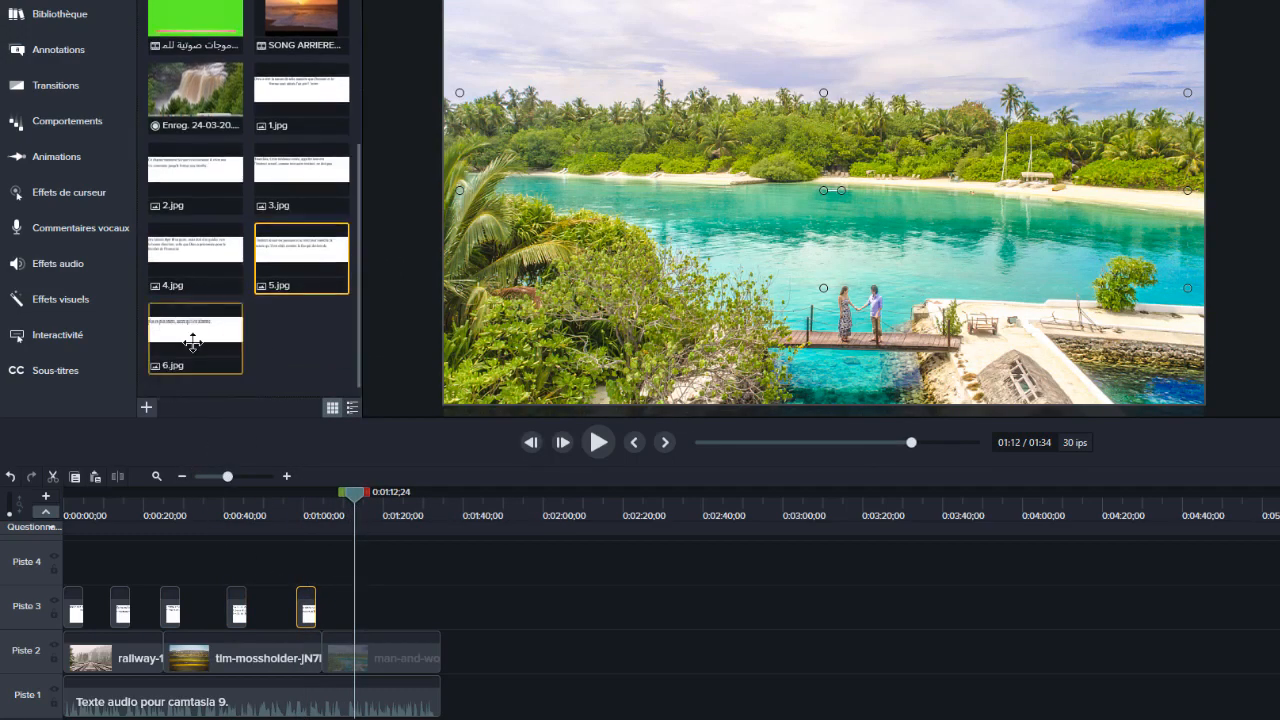
right_click(196, 350)
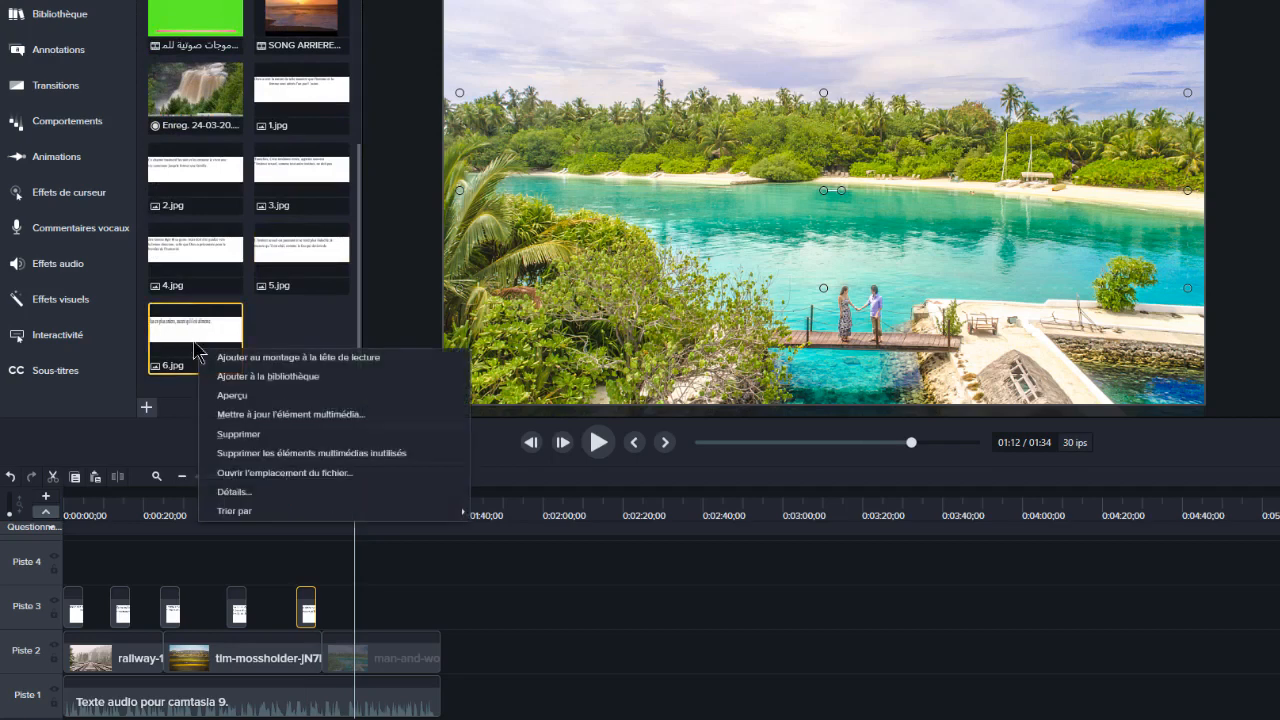
left_click(302, 358)
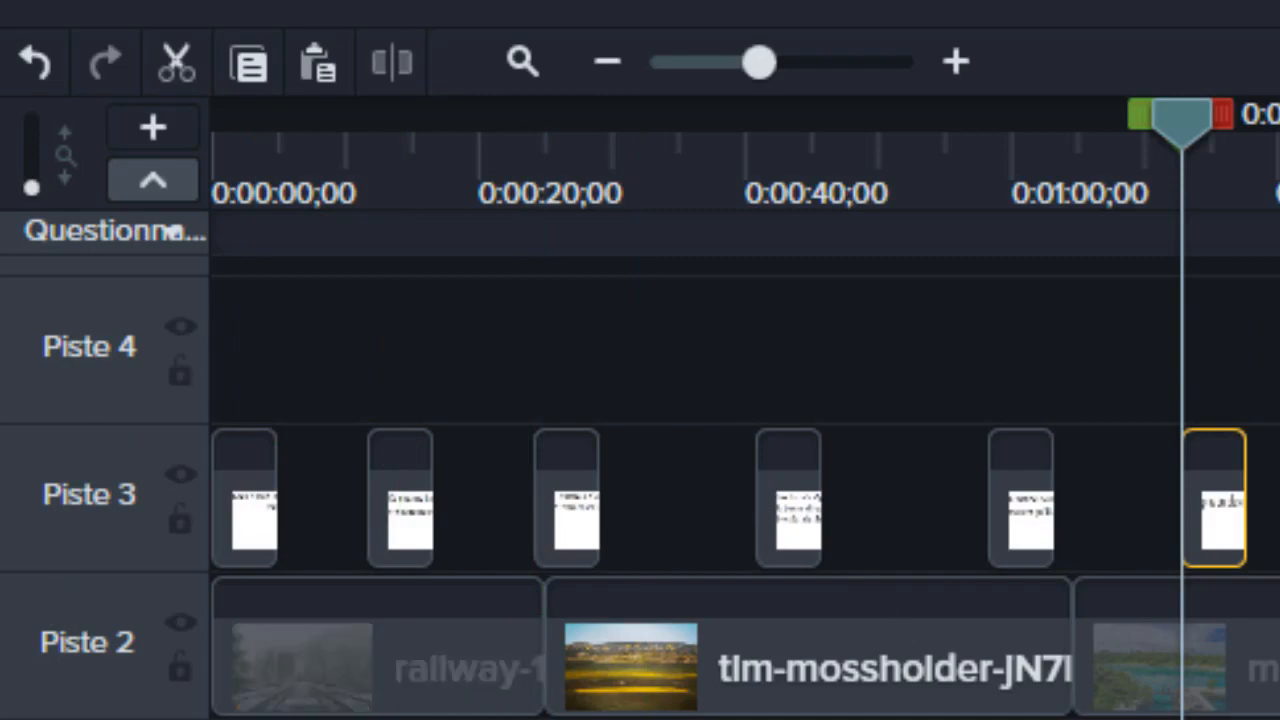
Step: Return the playhead to the start and shift 5.jpg to about 1:00, 6.jpg to about 1:26, 3.jpg to about 0:36 and 2.jpg to about 0:25
left_click_drag(1183, 118, 835, 118)
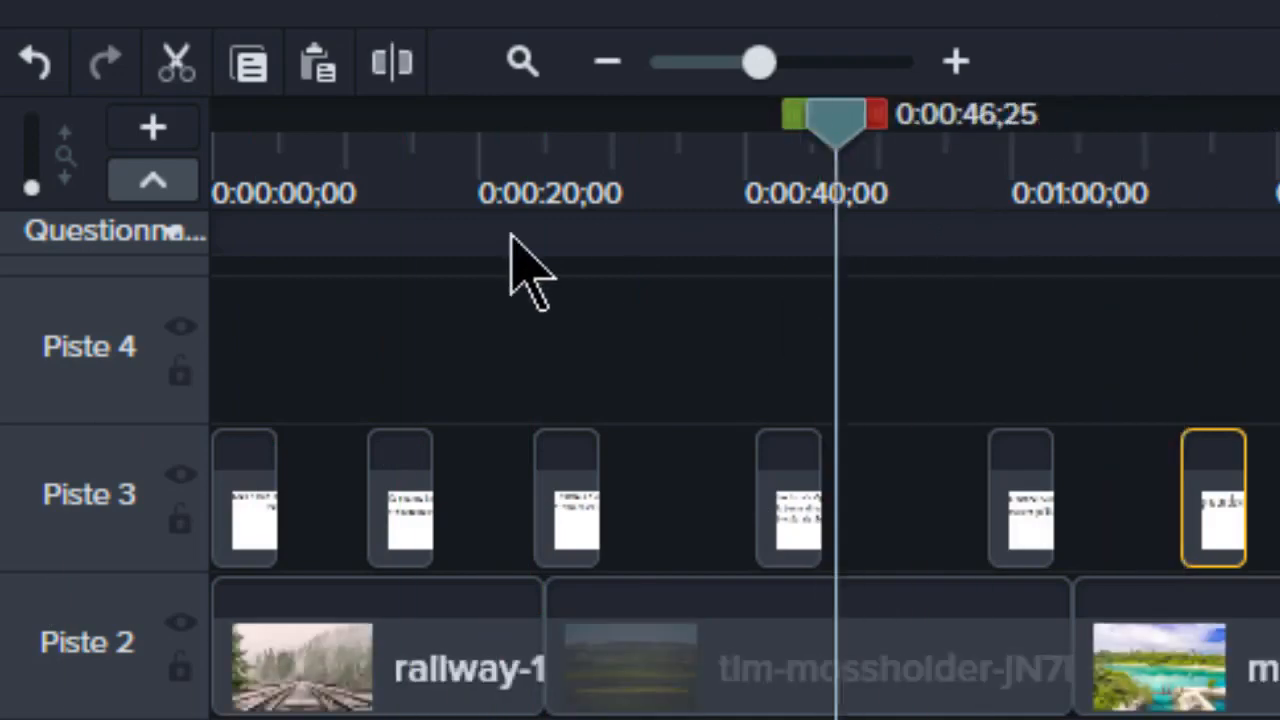
left_click_drag(510, 235, 24, 286)
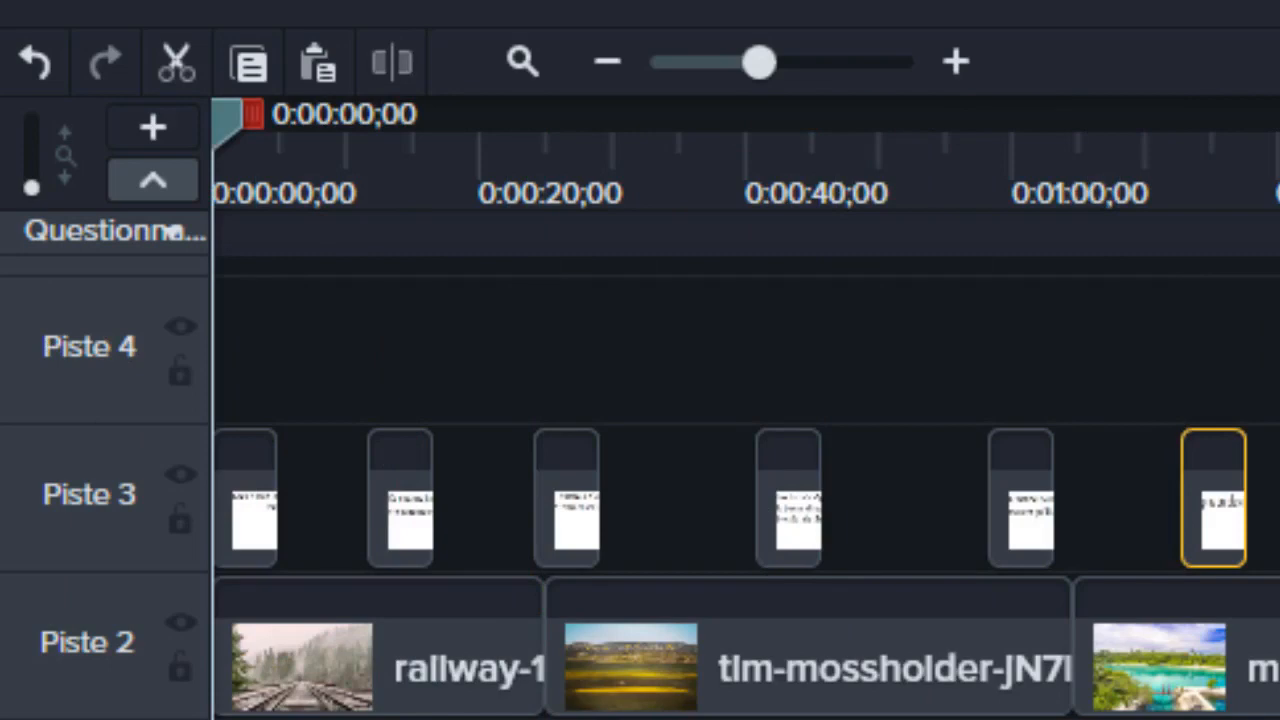
left_click_drag(1043, 534, 1063, 543)
left_click_drag(1213, 510, 1279, 545)
left_click_drag(549, 520, 705, 534)
left_click_drag(425, 515, 600, 520)
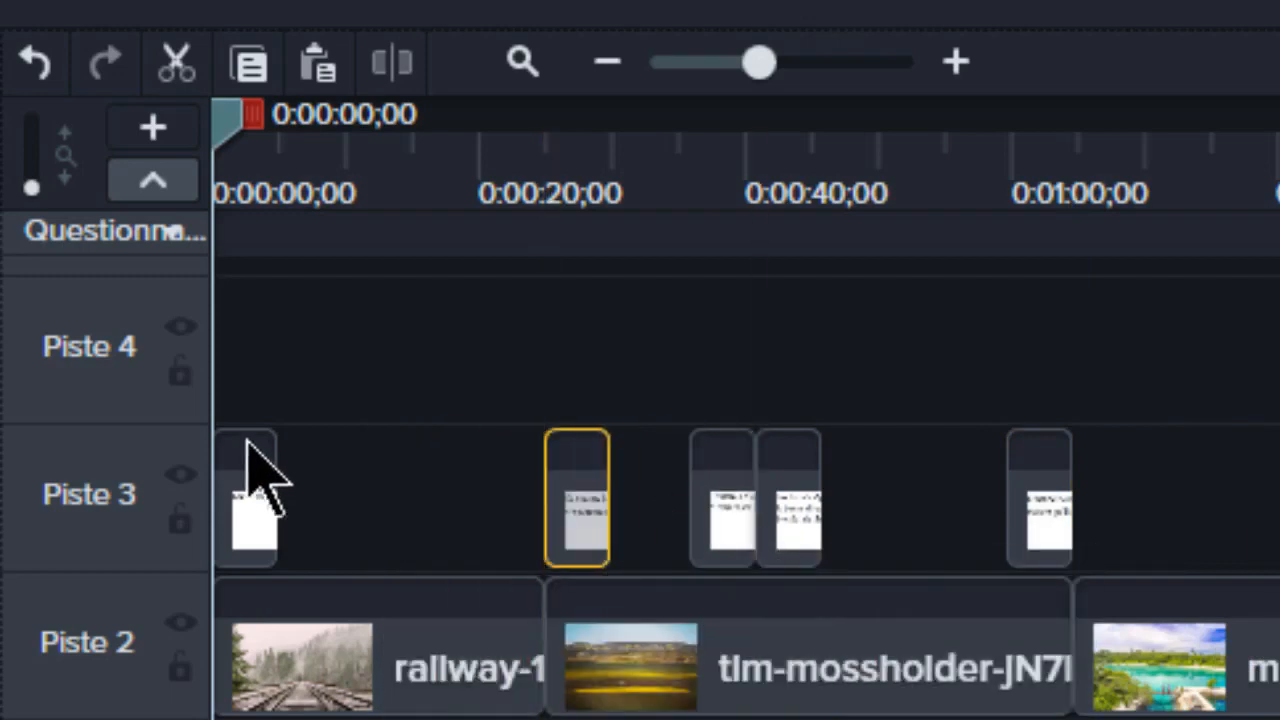
Step: Extend the 1.jpg text picture on Piste 3 to about 0:18 and play the video from the start
left_click(275, 535)
left_click_drag(447, 503, 457, 503)
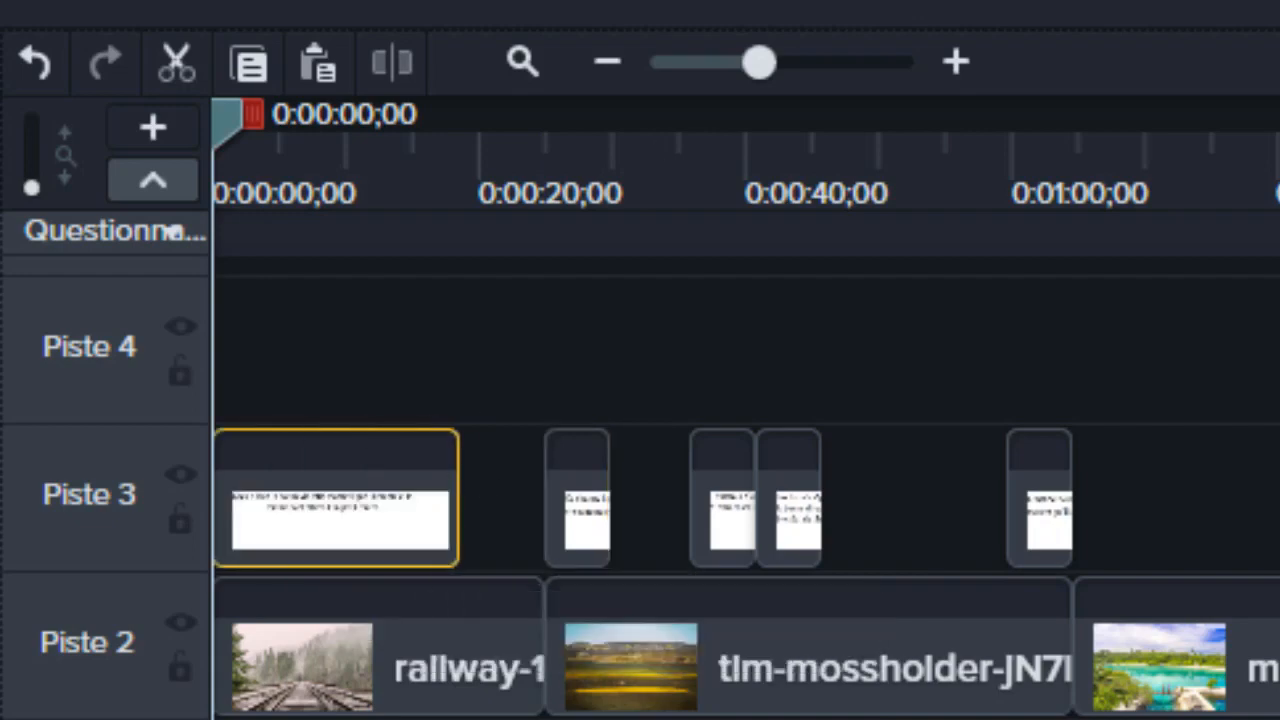
left_click(503, 449)
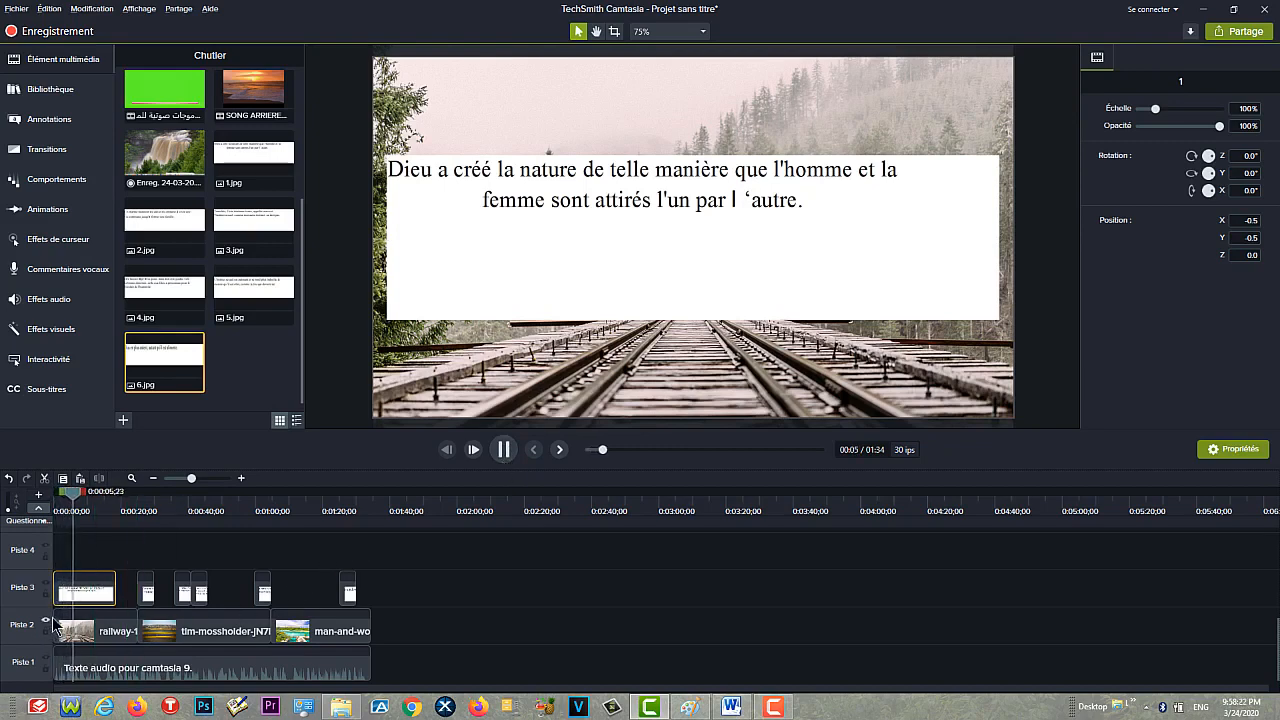
Step: Pause at 0:14, end the 1.jpg picture there, extend 2.jpg from 0:14 to about 0:32, and resume playback
left_click(504, 450)
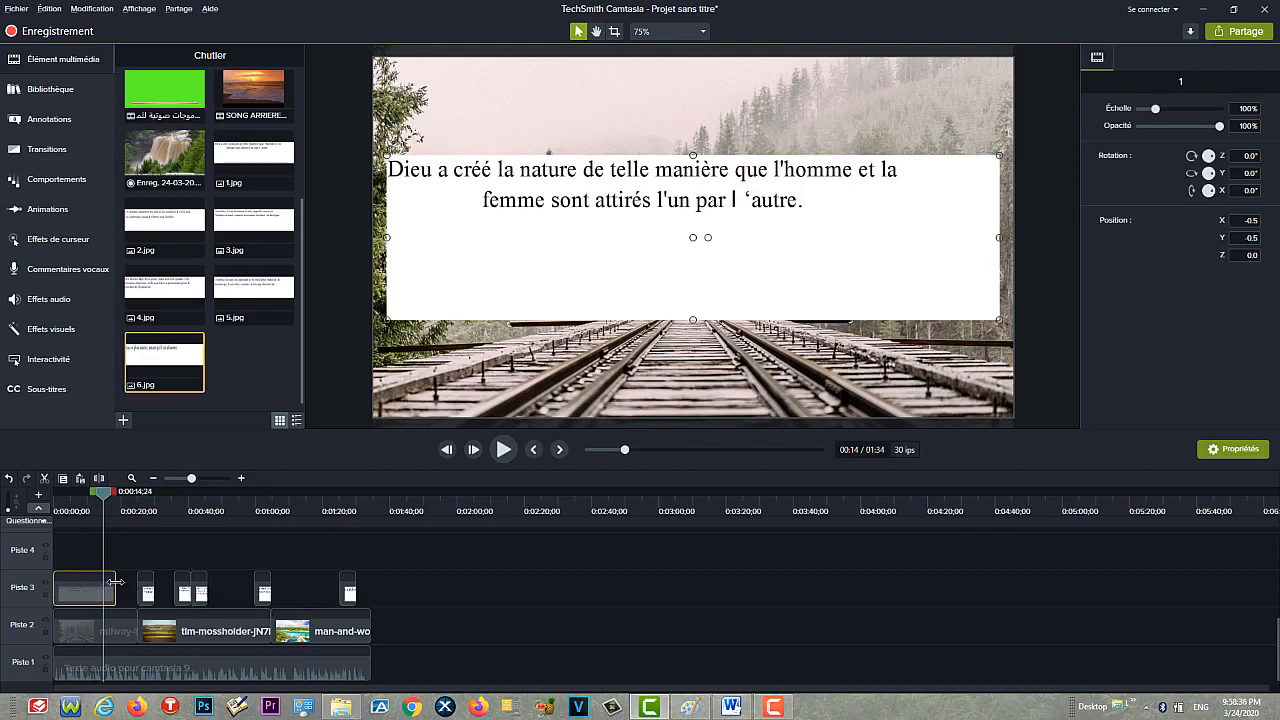
left_click_drag(115, 593, 162, 591)
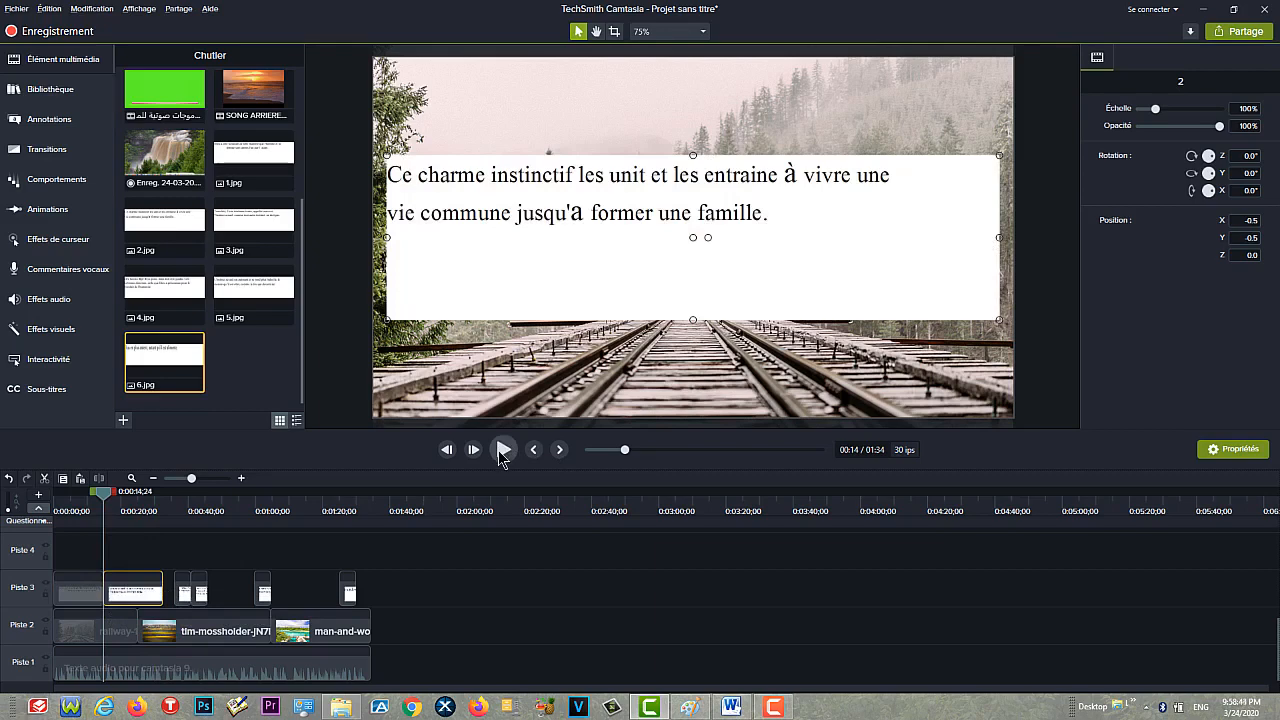
left_click(503, 450)
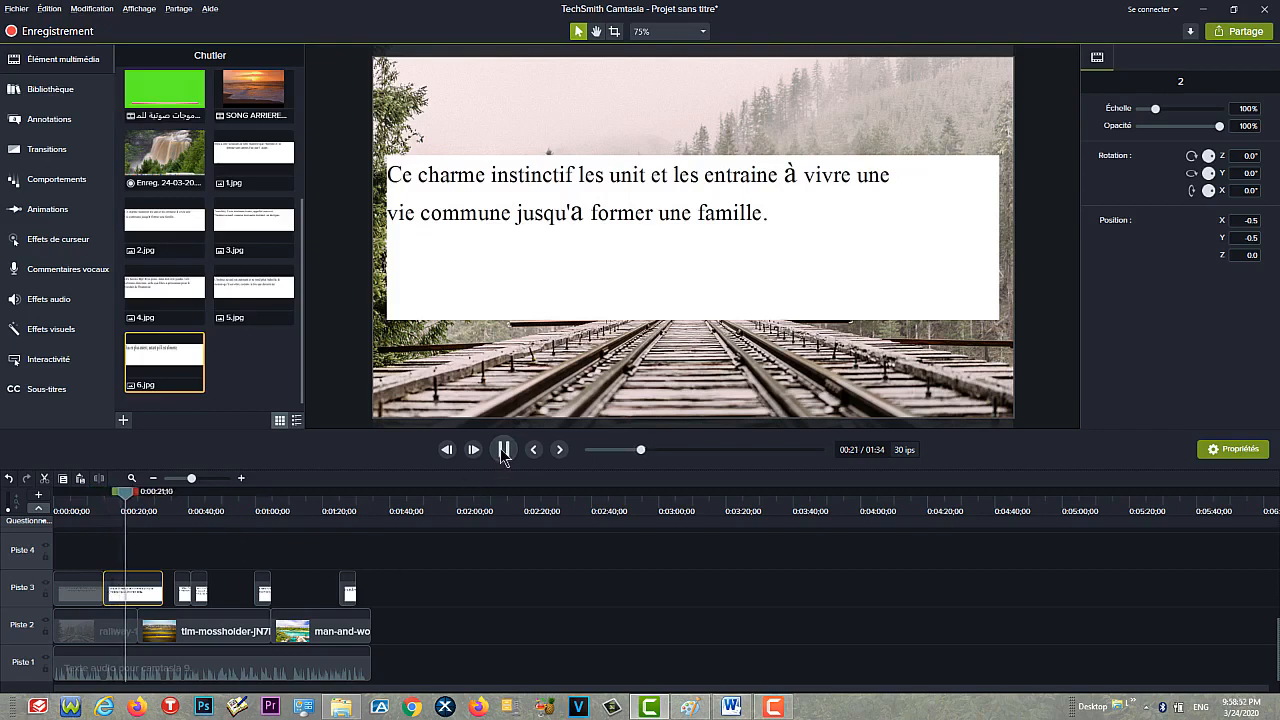
Step: Shift 3.jpg and 4.jpg along Piste 3, extend 3.jpg to span 0:32 to about 0:48, and resume playback
mouse_move(203, 594)
left_mouse_down()
mouse_move(243, 603)
mouse_move(221, 600)
left_mouse_up()
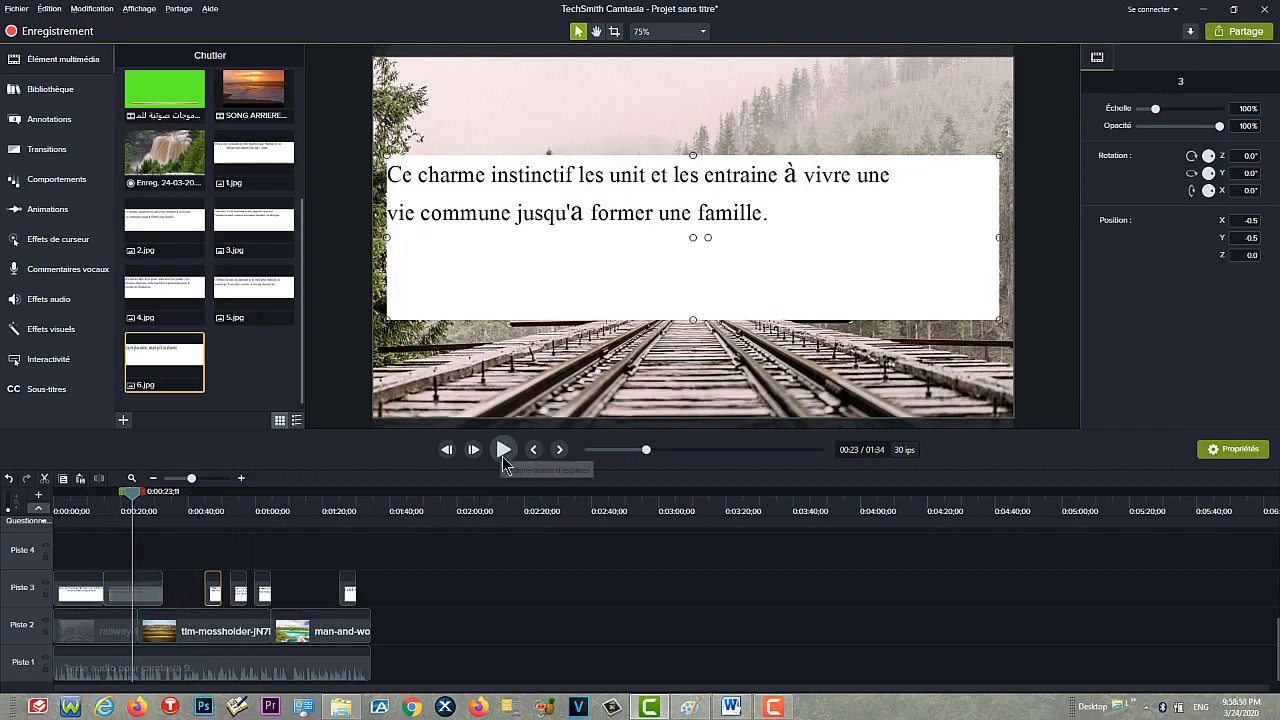
left_click(503, 452)
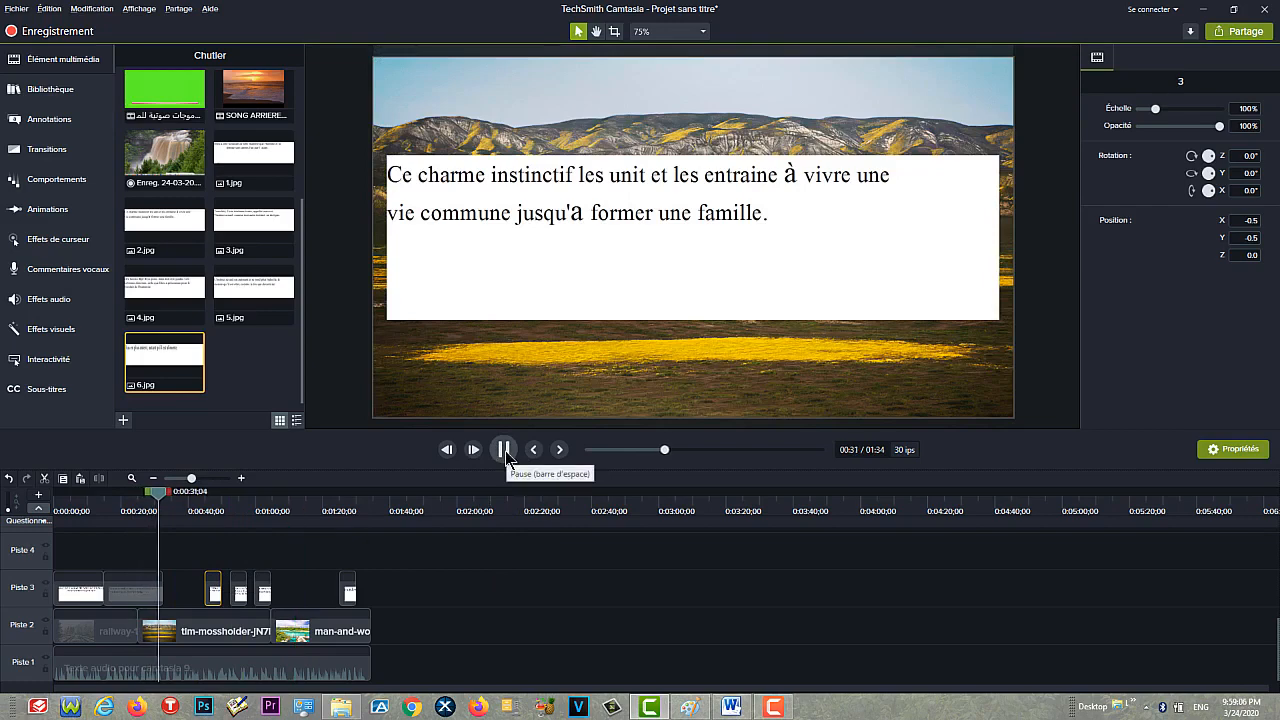
left_click(505, 452)
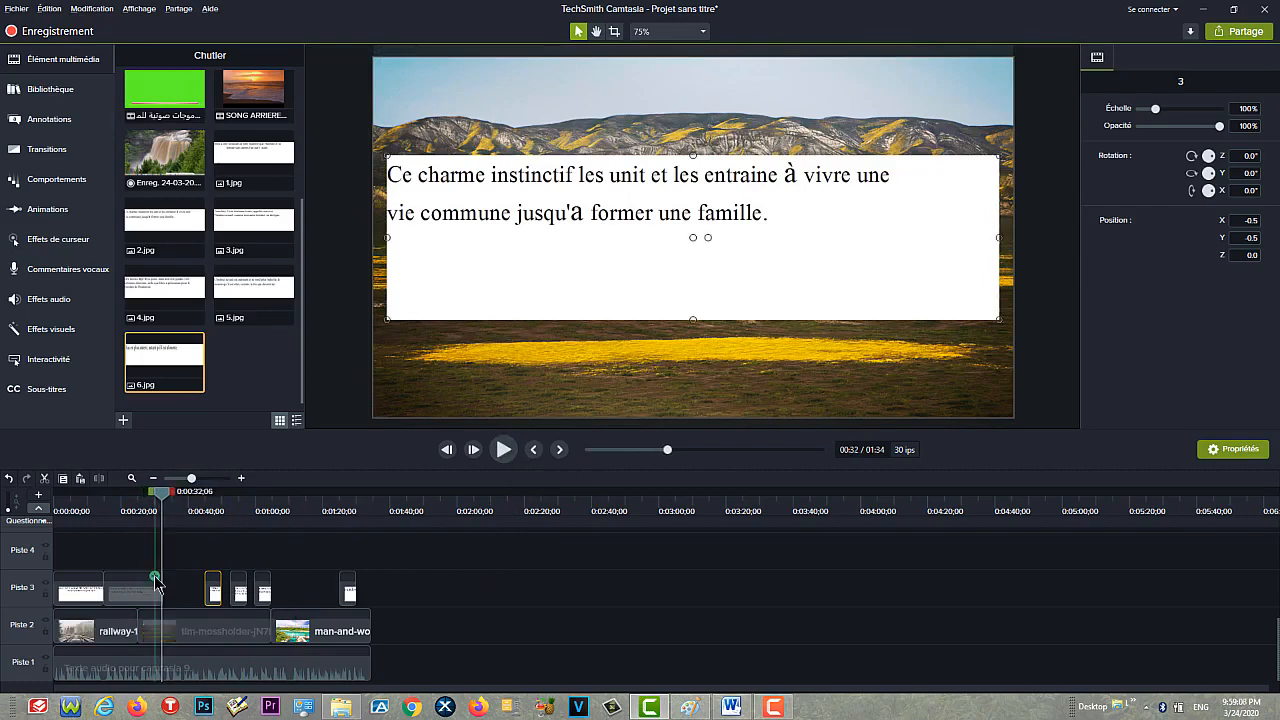
mouse_move(220, 596)
left_mouse_down()
mouse_move(178, 596)
mouse_move(217, 587)
left_mouse_up()
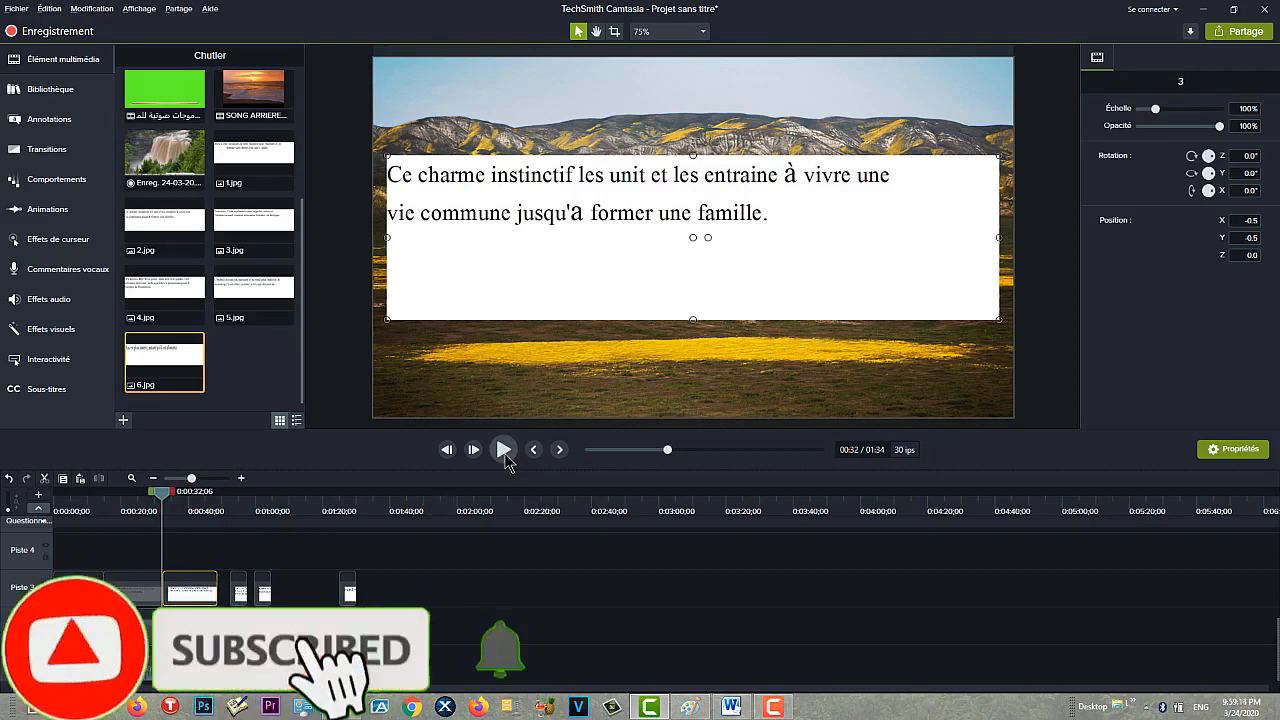
left_click(504, 450)
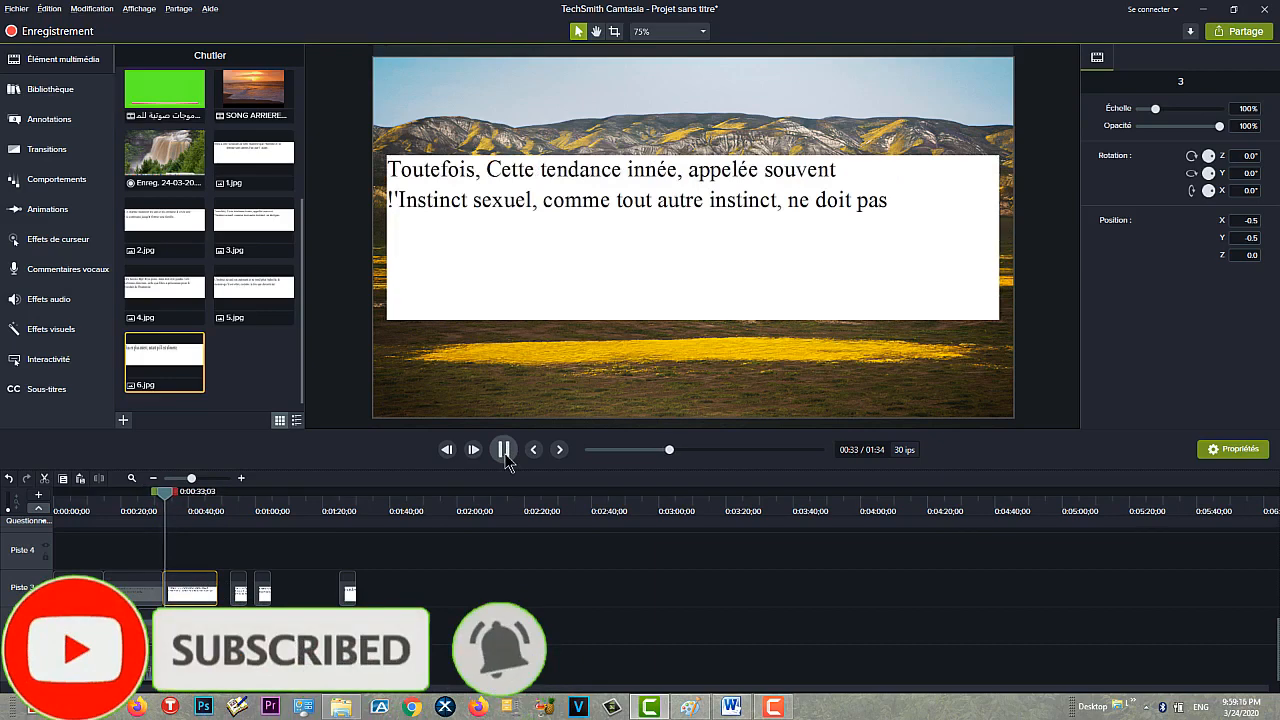
Step: Shift 4.jpg and 5.jpg along Piste 3 and extend 3.jpg to about 0:53, fitting the text pictures end to end up to 1:34
mouse_move(264, 593)
left_mouse_down()
mouse_move(309, 596)
mouse_move(279, 594)
left_mouse_up()
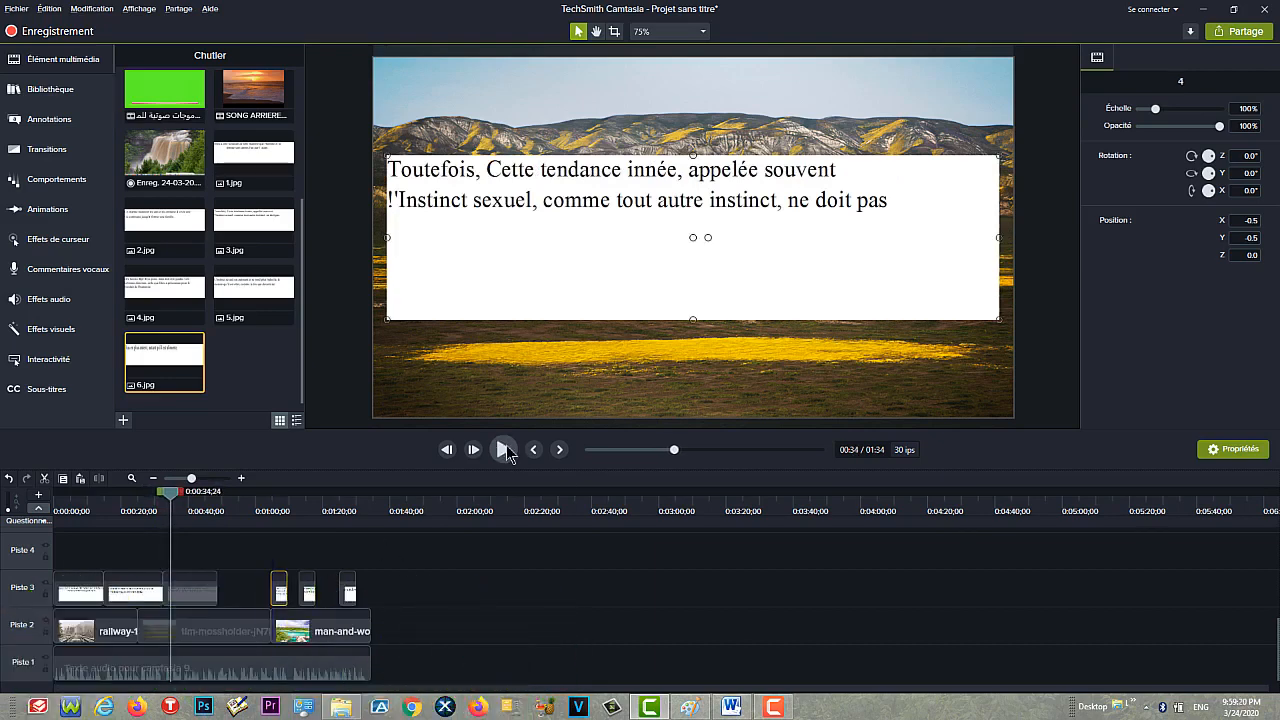
key("space")
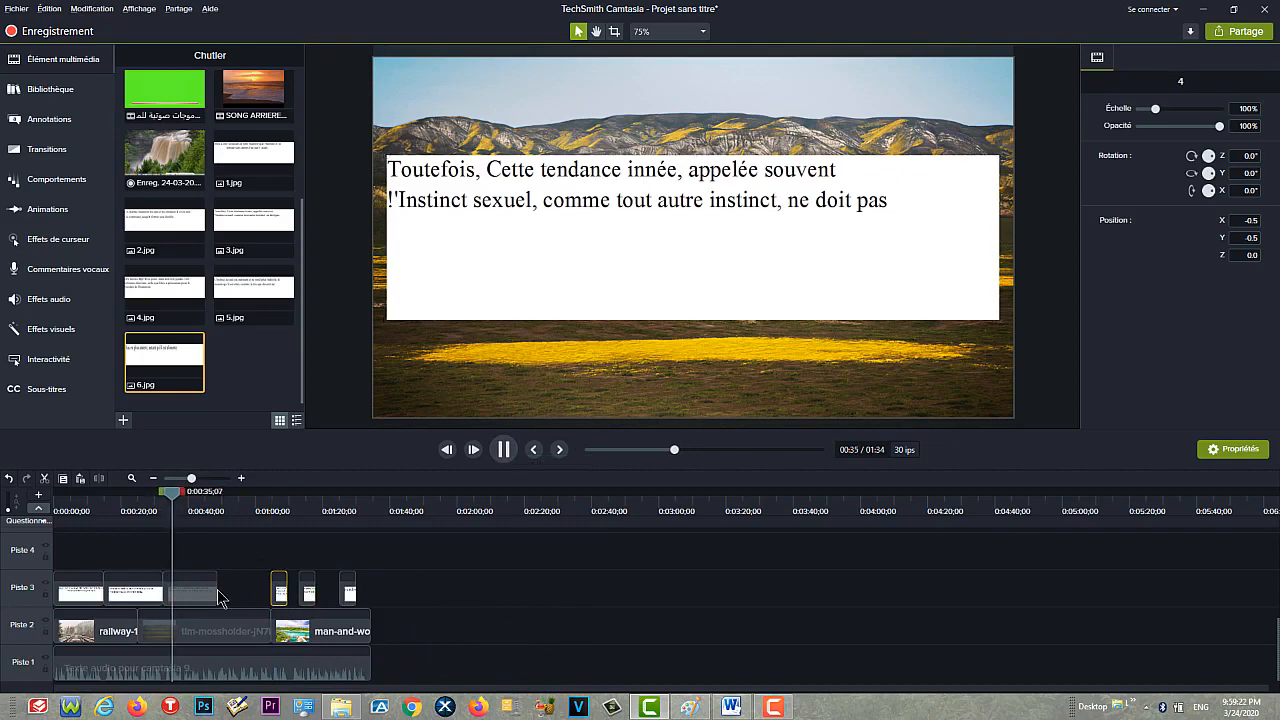
left_click_drag(218, 595, 252, 587)
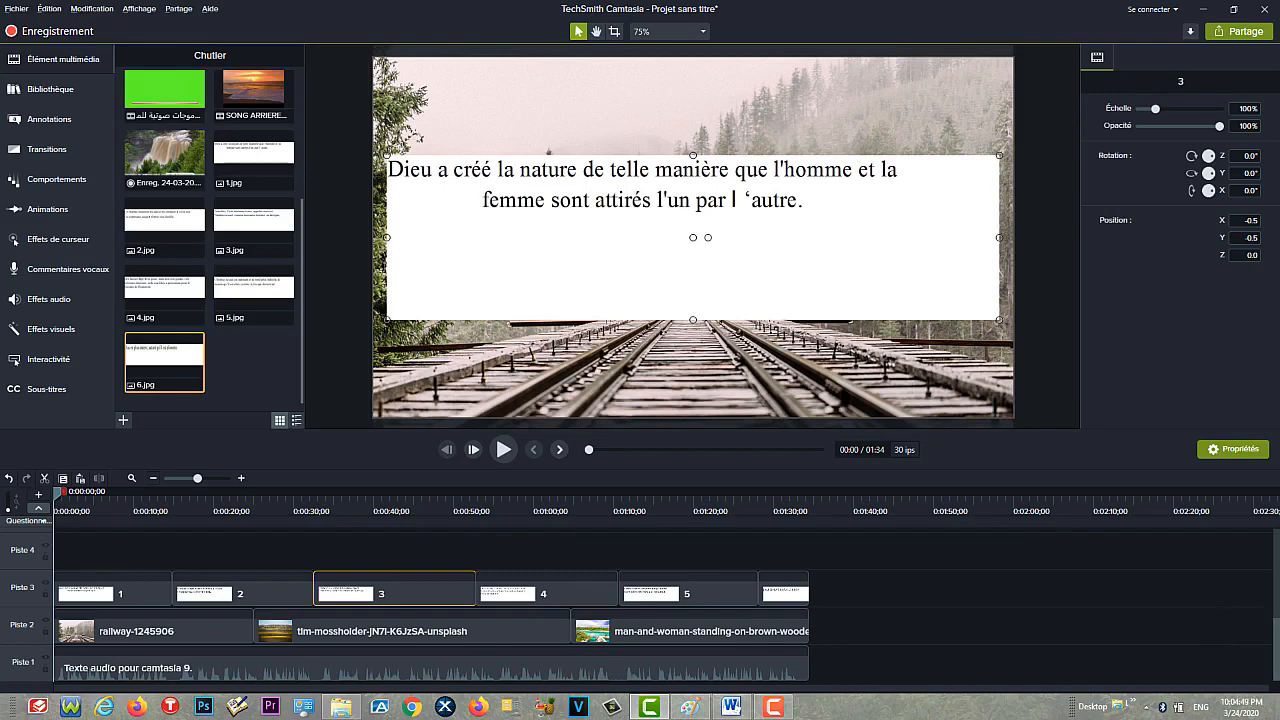
Step: Select all six text pictures on Piste 3 and apply the Suppression couleur visual effect to them
mouse_move(1277, 650)
left_mouse_down()
mouse_move(1277, 603)
mouse_move(1277, 645)
left_mouse_up()
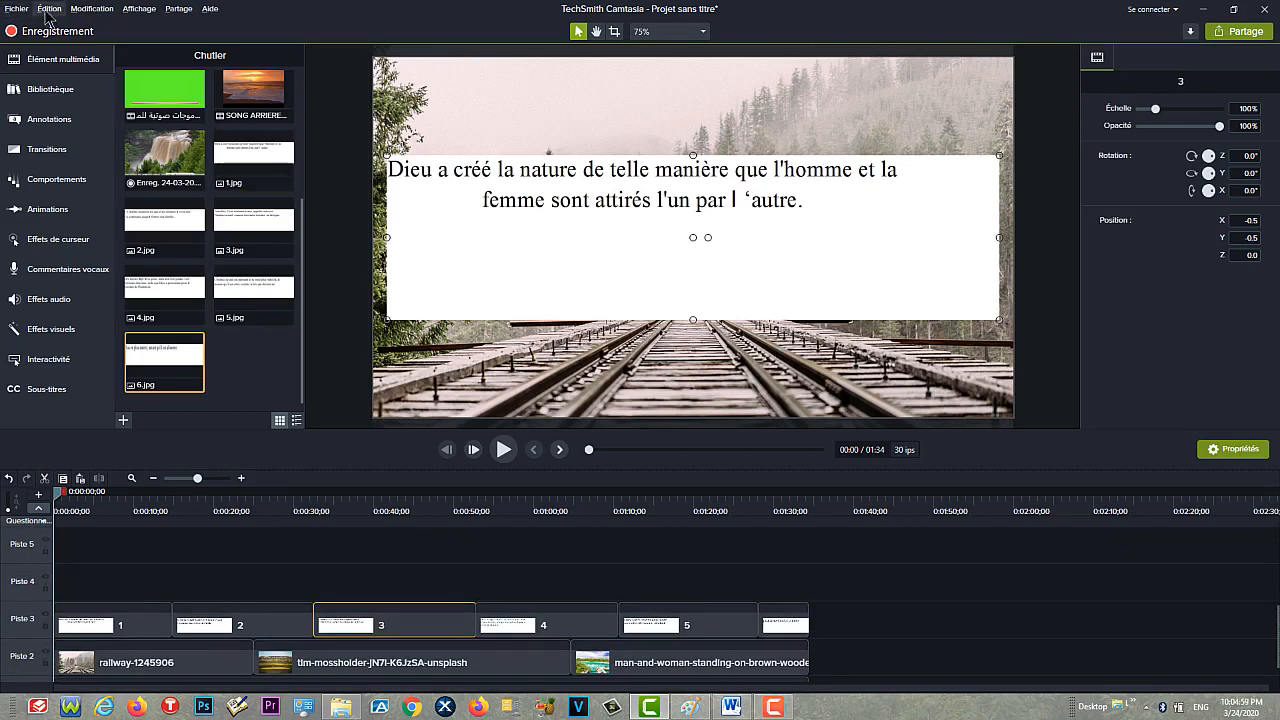
left_click(79, 338)
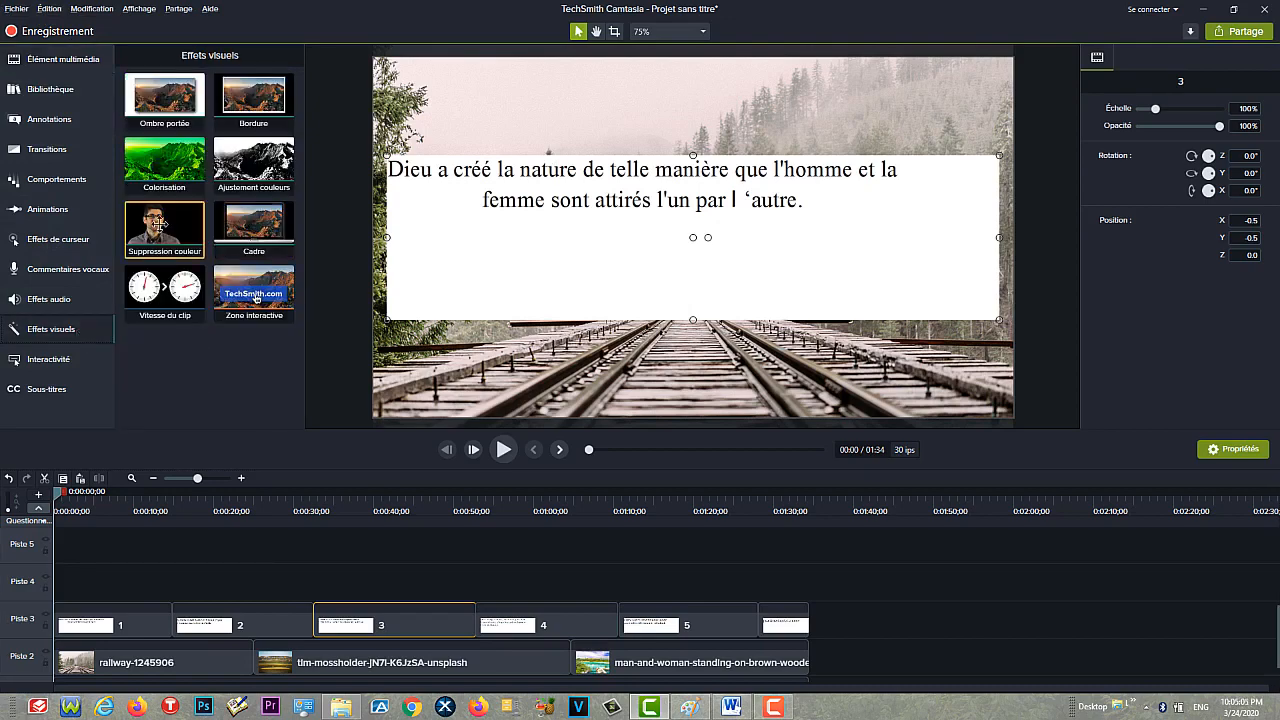
left_click(854, 629)
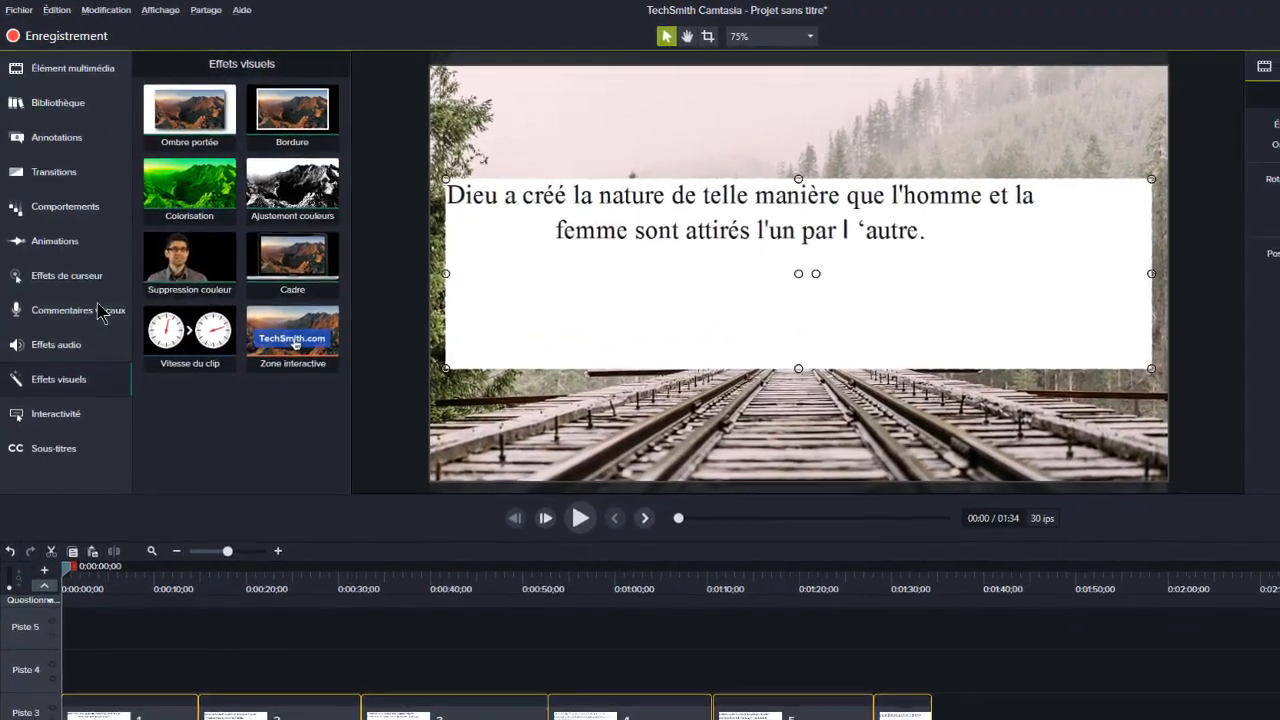
left_click(247, 242)
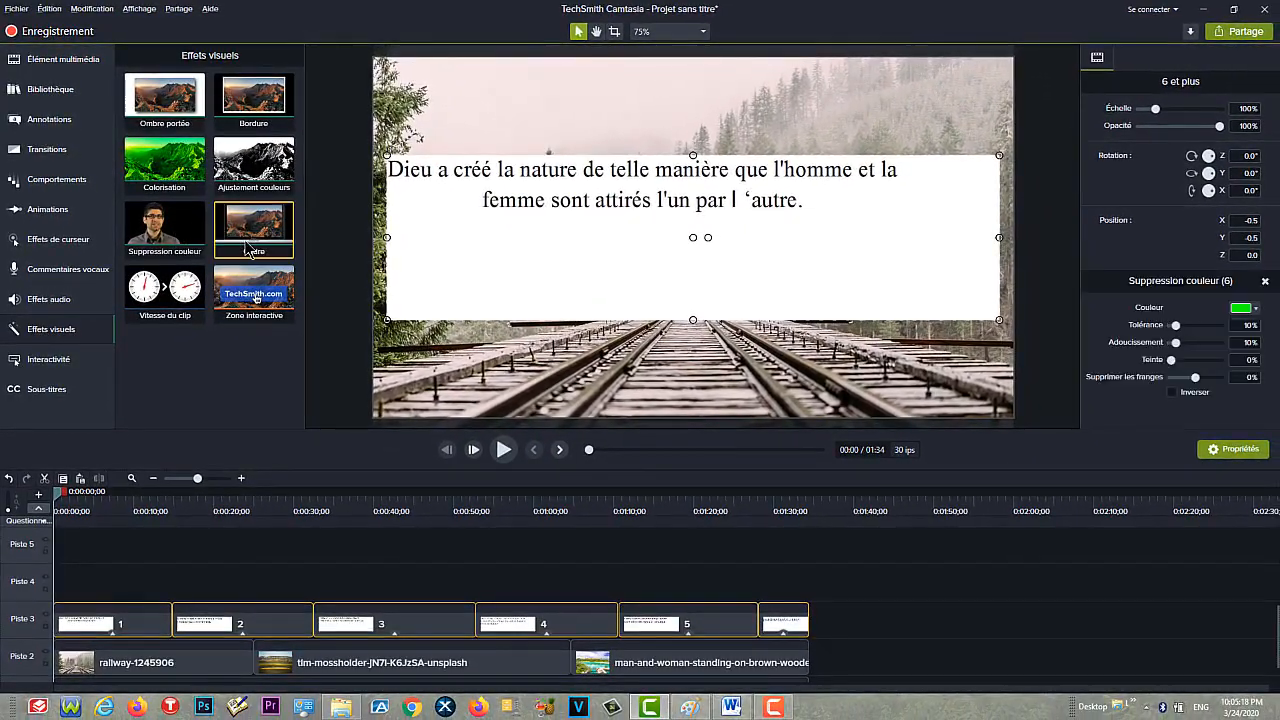
Step: Sample the white background of the text picture in the preview as the colour removed by Suppression couleur
left_click(1257, 311)
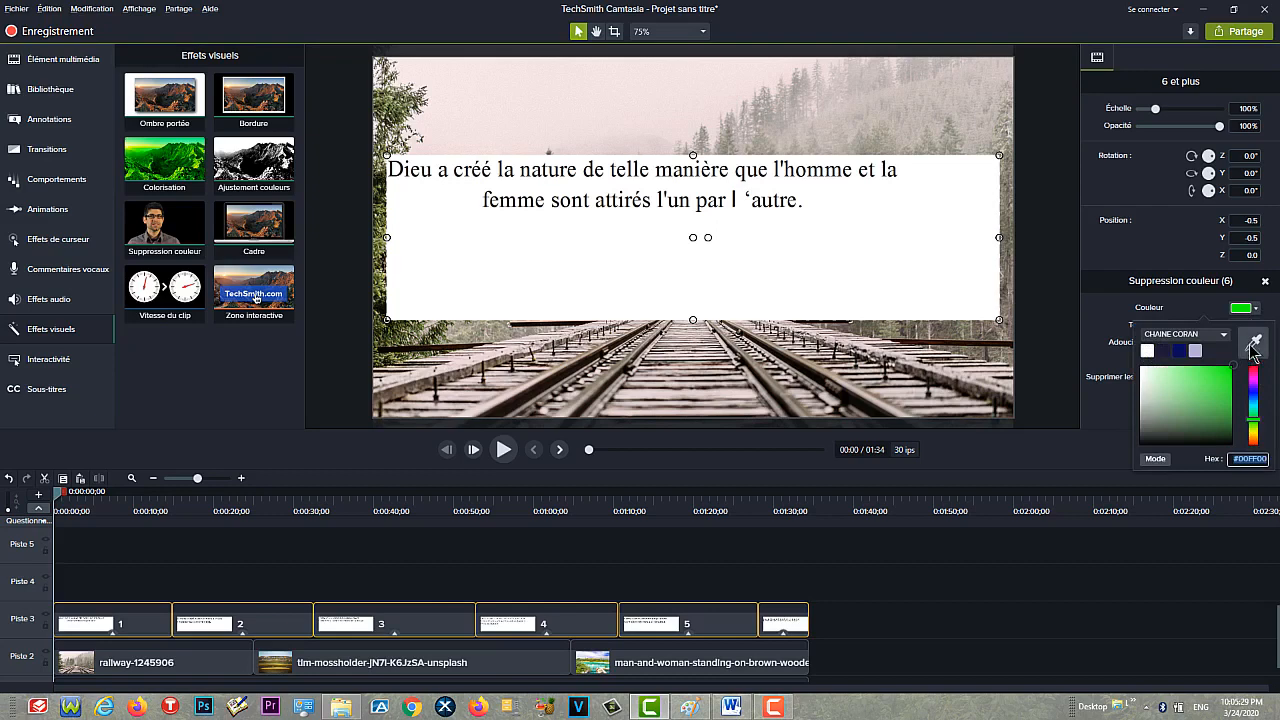
left_click(1253, 345)
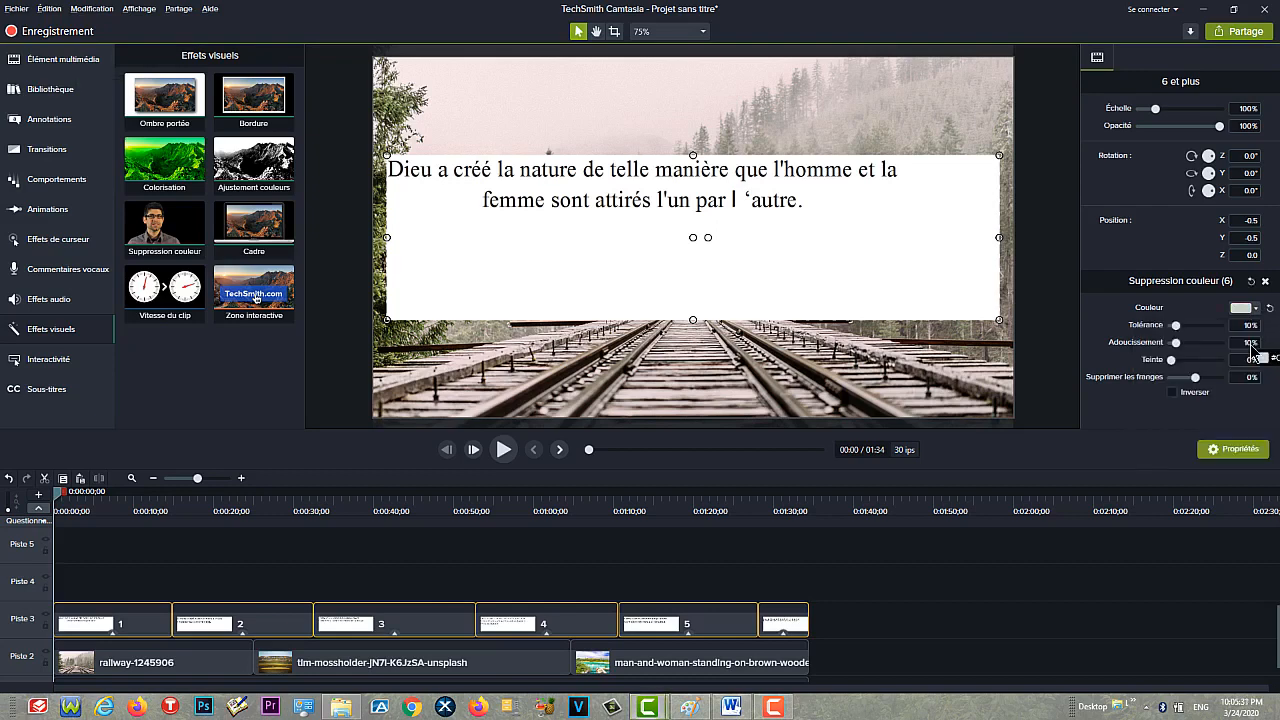
left_click(891, 236)
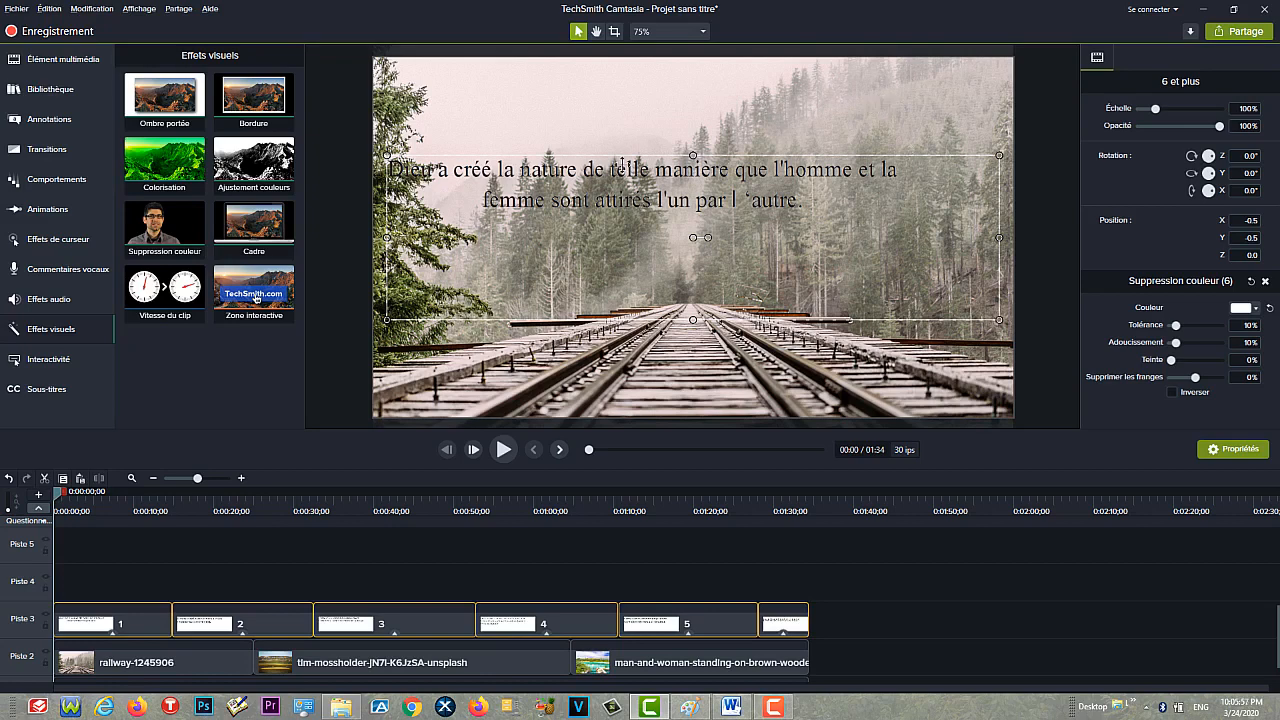
Step: Add a white rectangle shape on Piste 3, extended to about 1:34, beneath the six text pictures placed on Piste 4
left_click(95, 130)
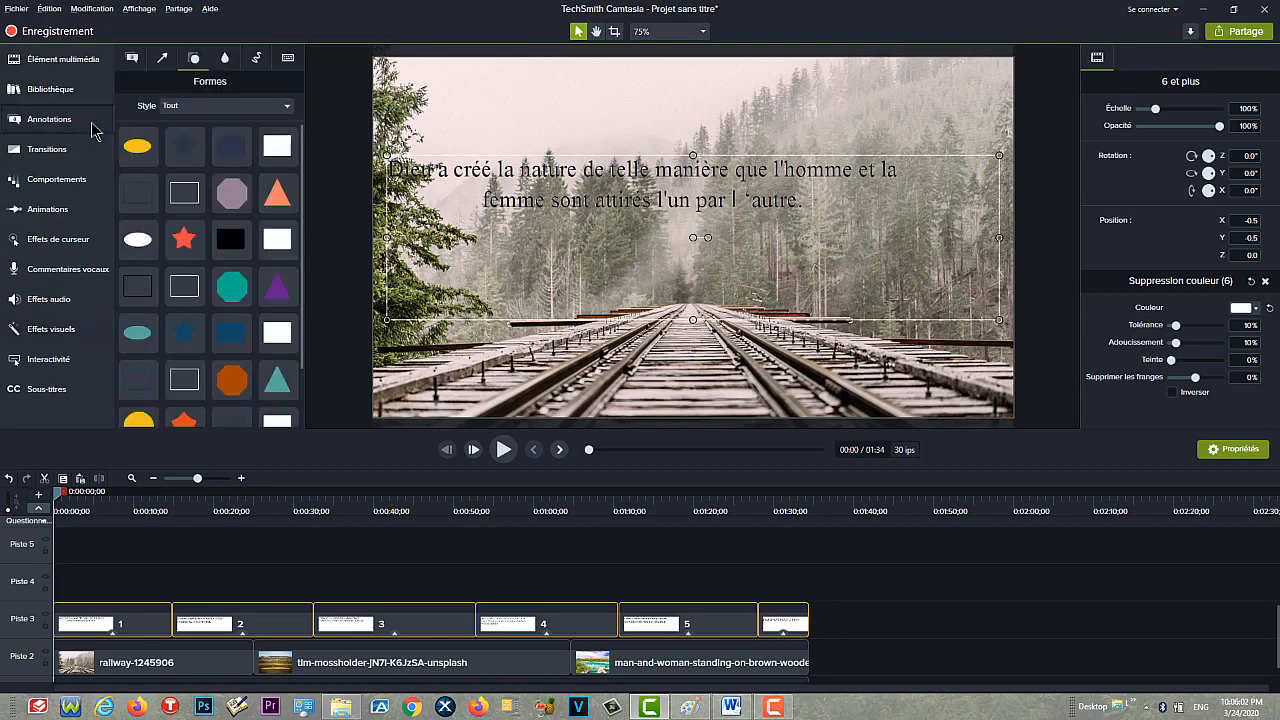
double_click(277, 150)
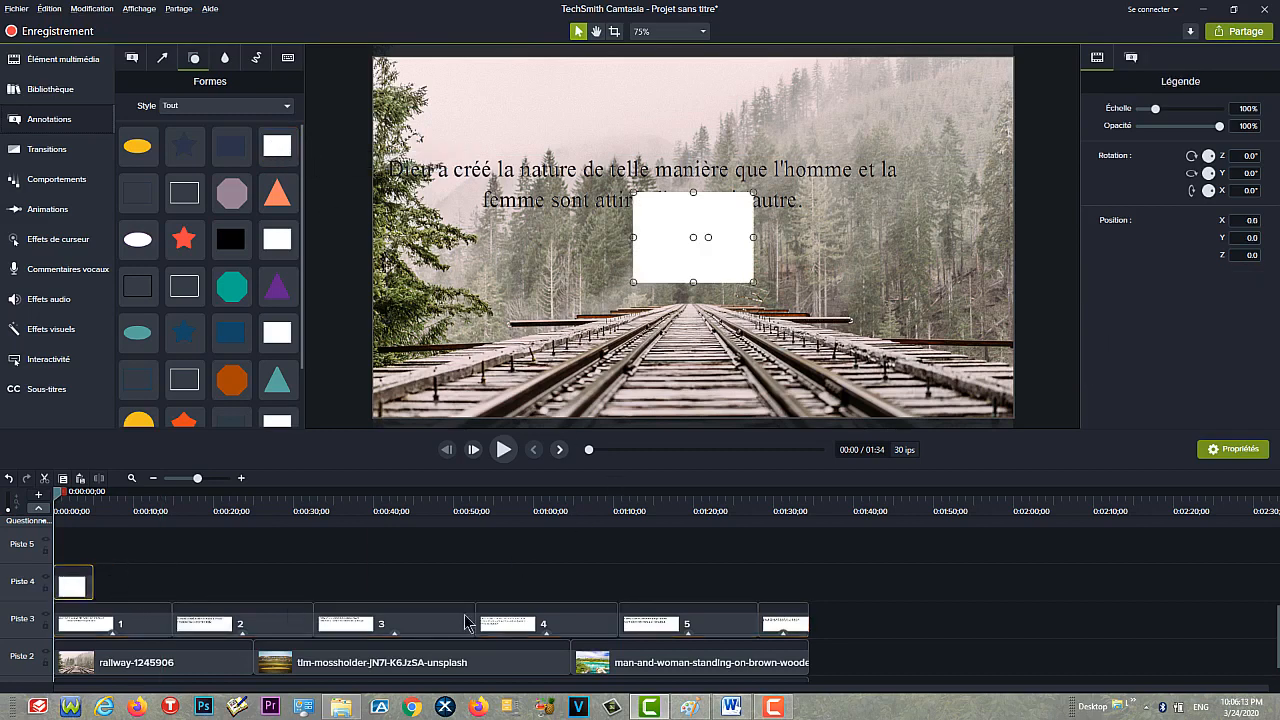
left_click_drag(837, 617, 74, 628)
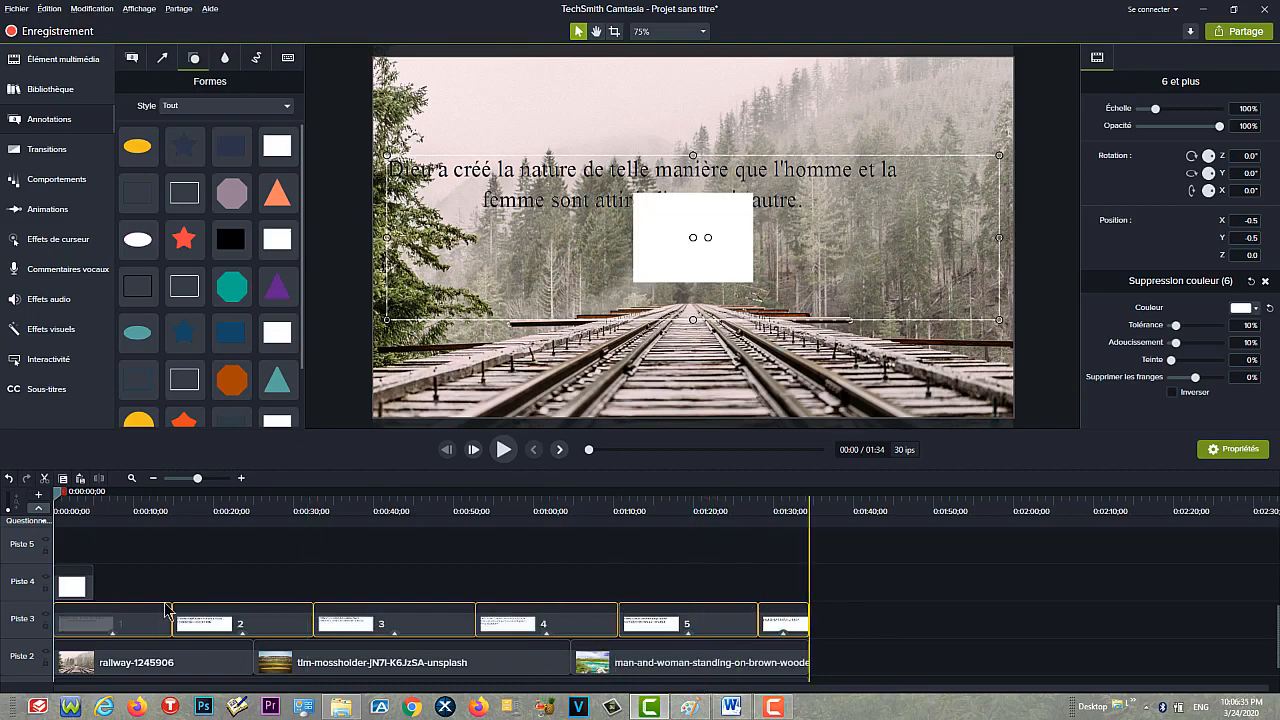
left_click_drag(96, 600, 808, 661)
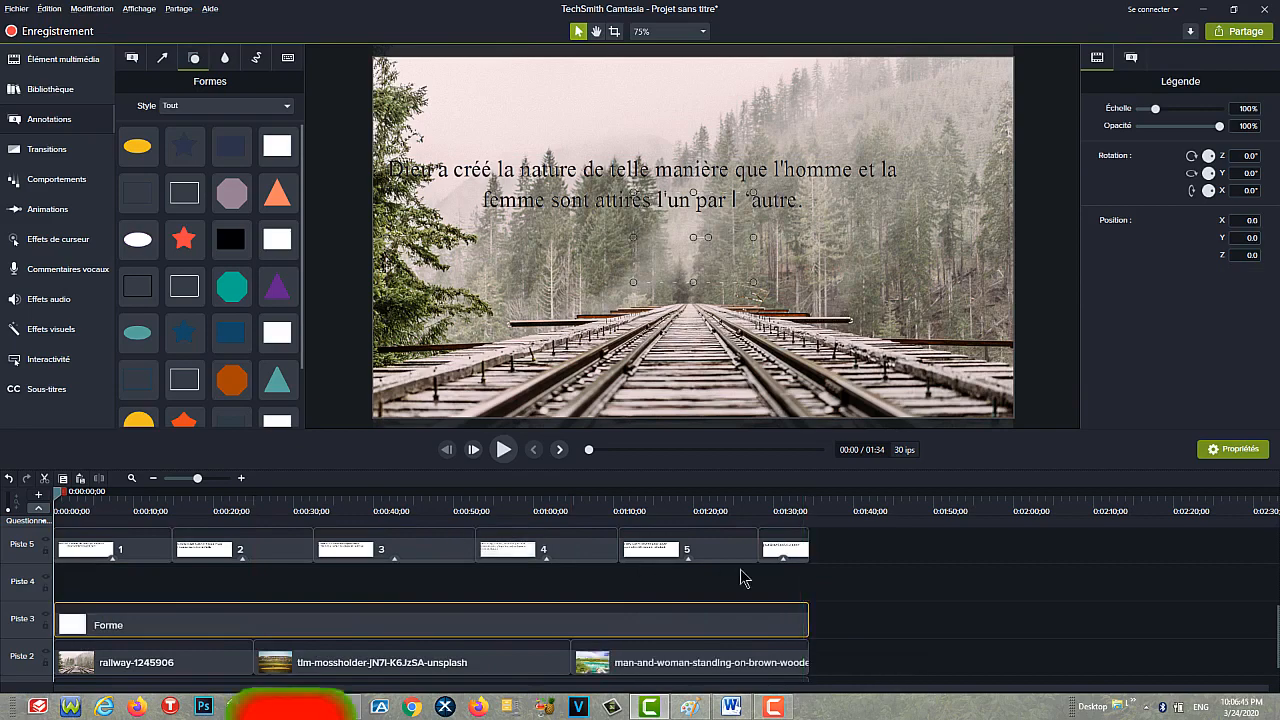
left_click(573, 563)
left_click_drag(843, 556, 104, 592)
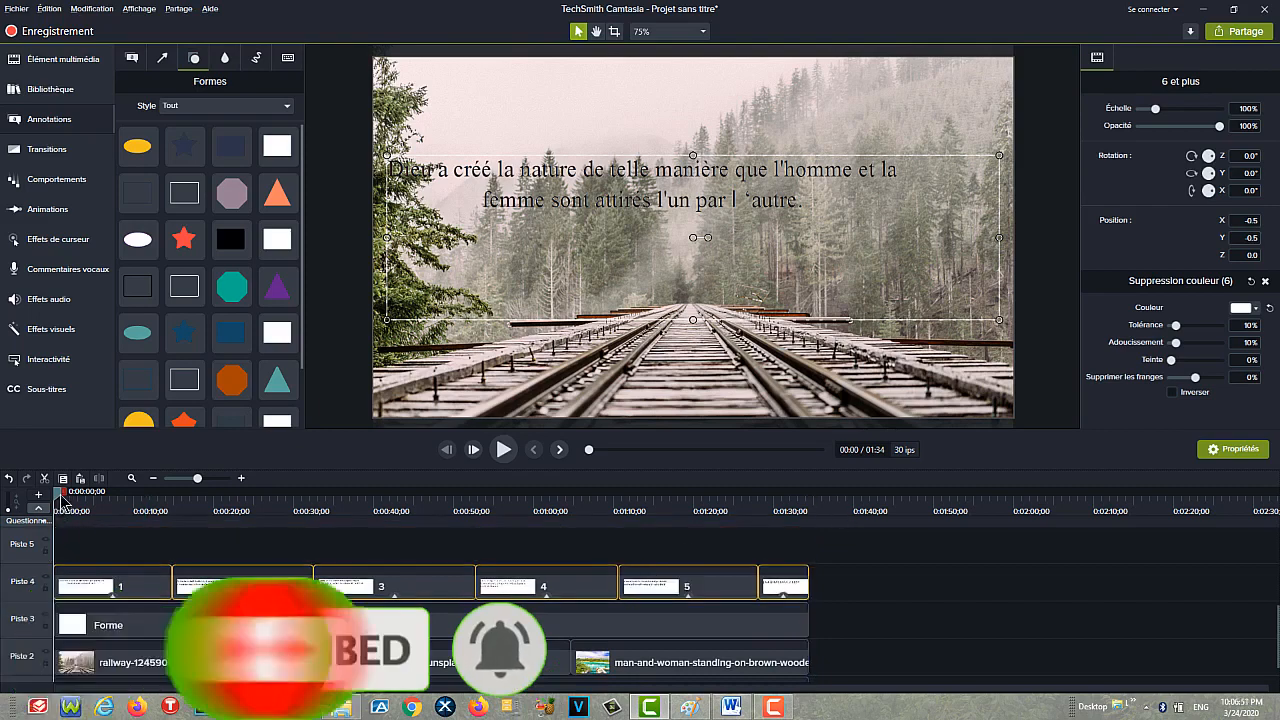
Step: Go to about 0:12, lock Piste 4, and lower the white rectangle together with the railway image to Y -40
left_click_drag(60, 494, 158, 515)
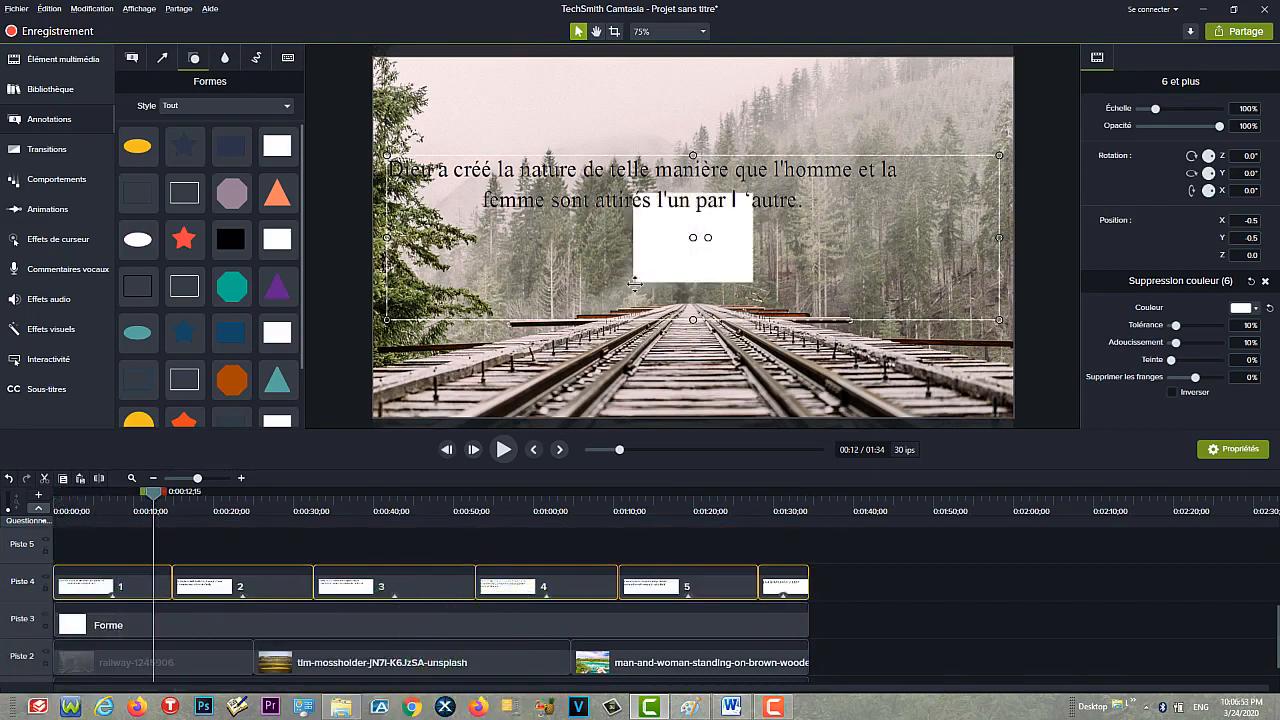
left_click(46, 589)
left_click(666, 257)
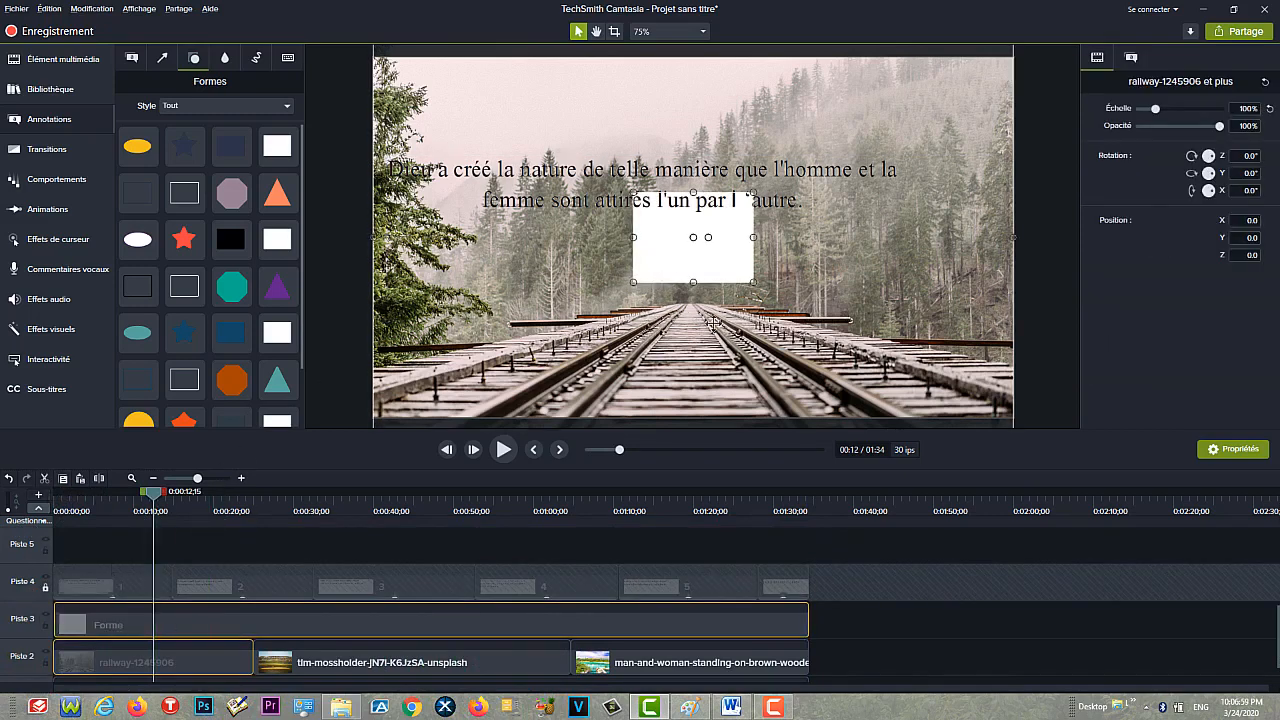
mouse_move(675, 270)
left_mouse_down()
mouse_move(617, 286)
mouse_move(675, 288)
left_mouse_up()
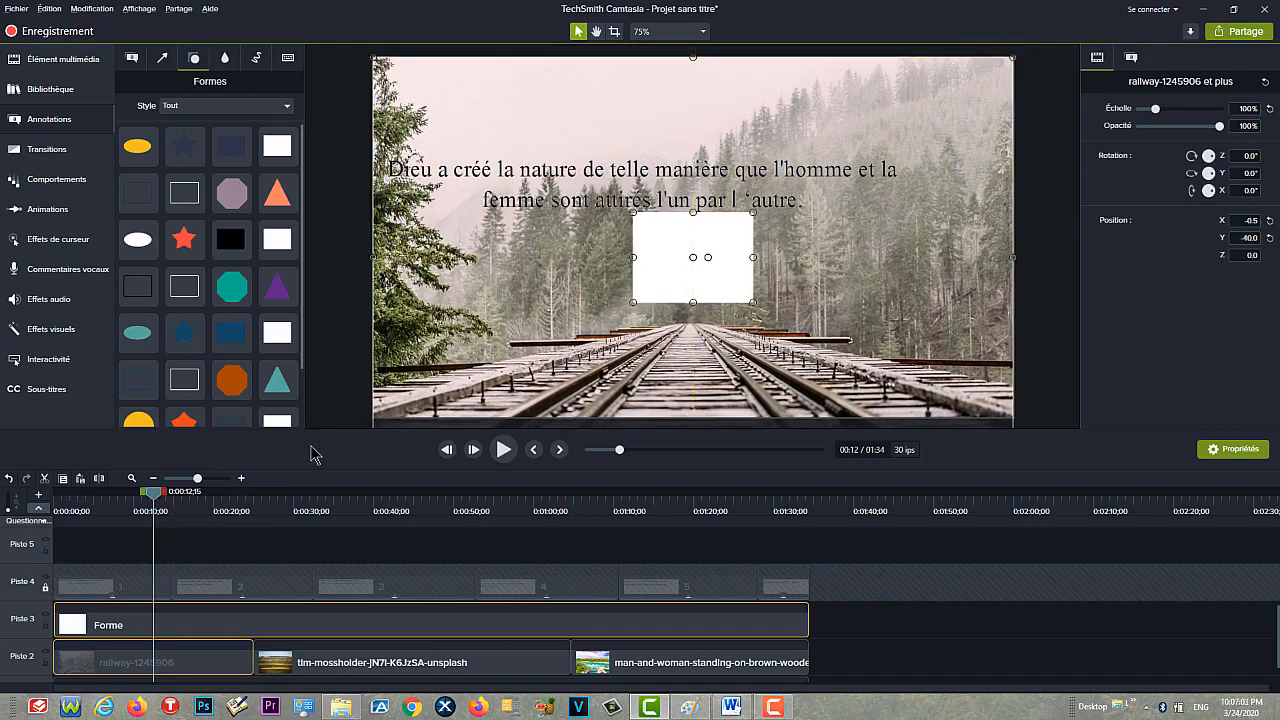
Step: Lock Piste 2 and Piste 1 so that only the white rectangle's track stays editable
left_click(45, 663)
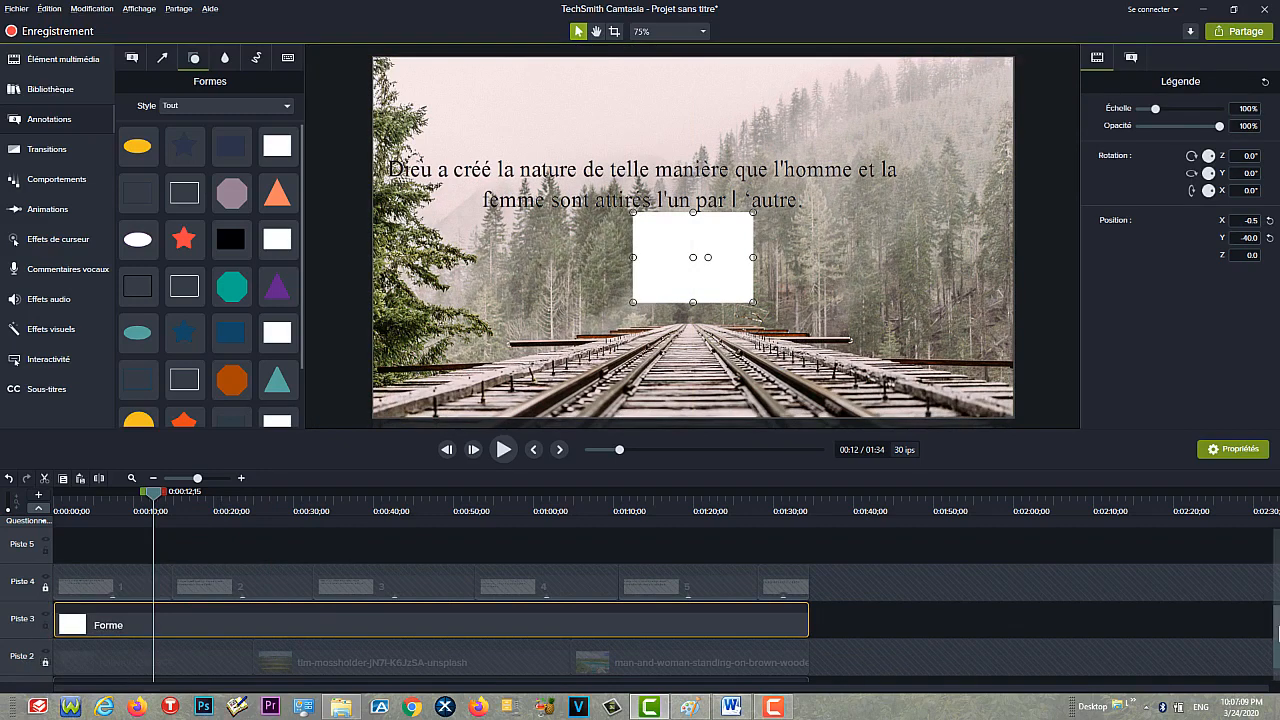
scroll(1274, 700, "down", 1)
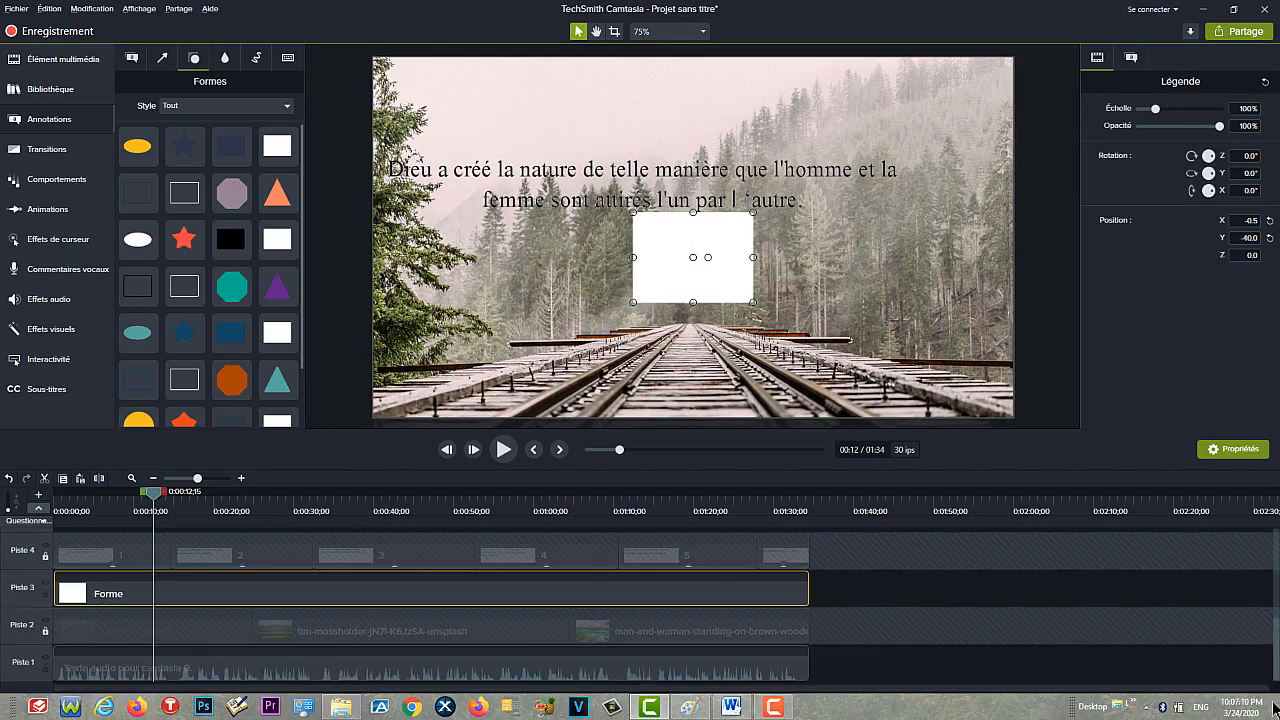
left_click(45, 668)
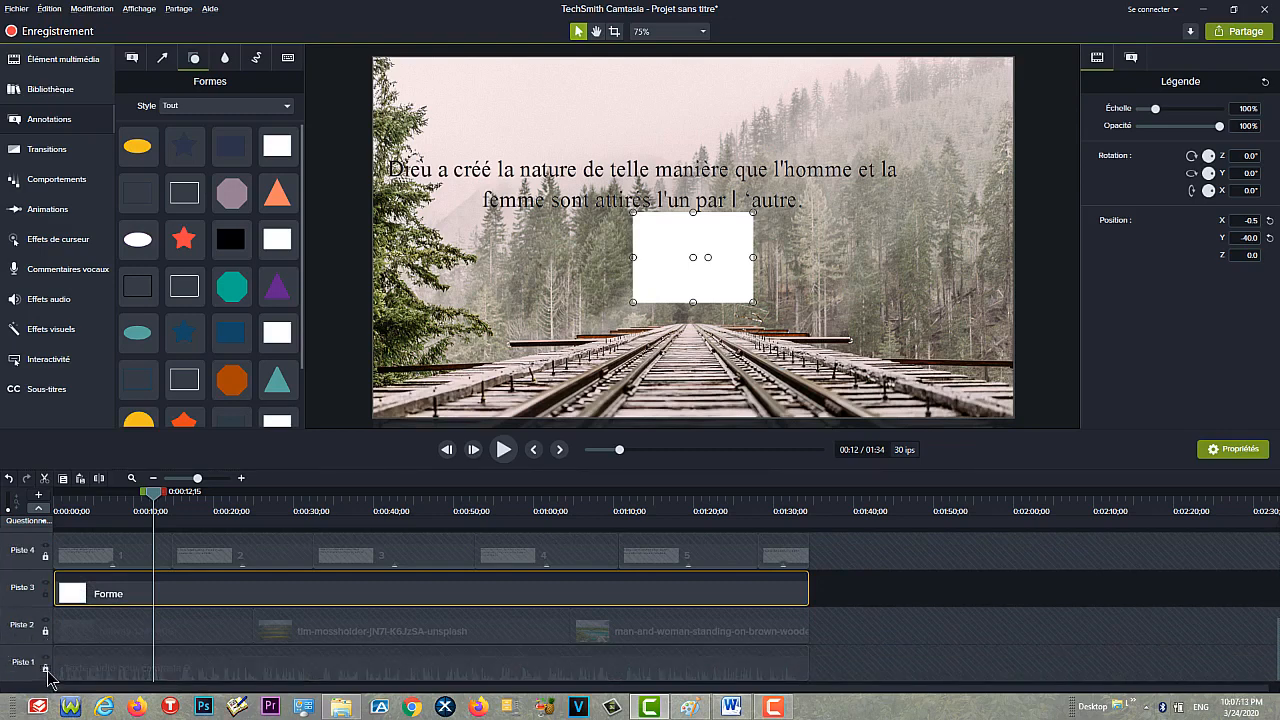
Step: Move the white rectangle to the lower edge of the video frame at Y -270 and widen it across most of the frame
left_click_drag(679, 262, 648, 381)
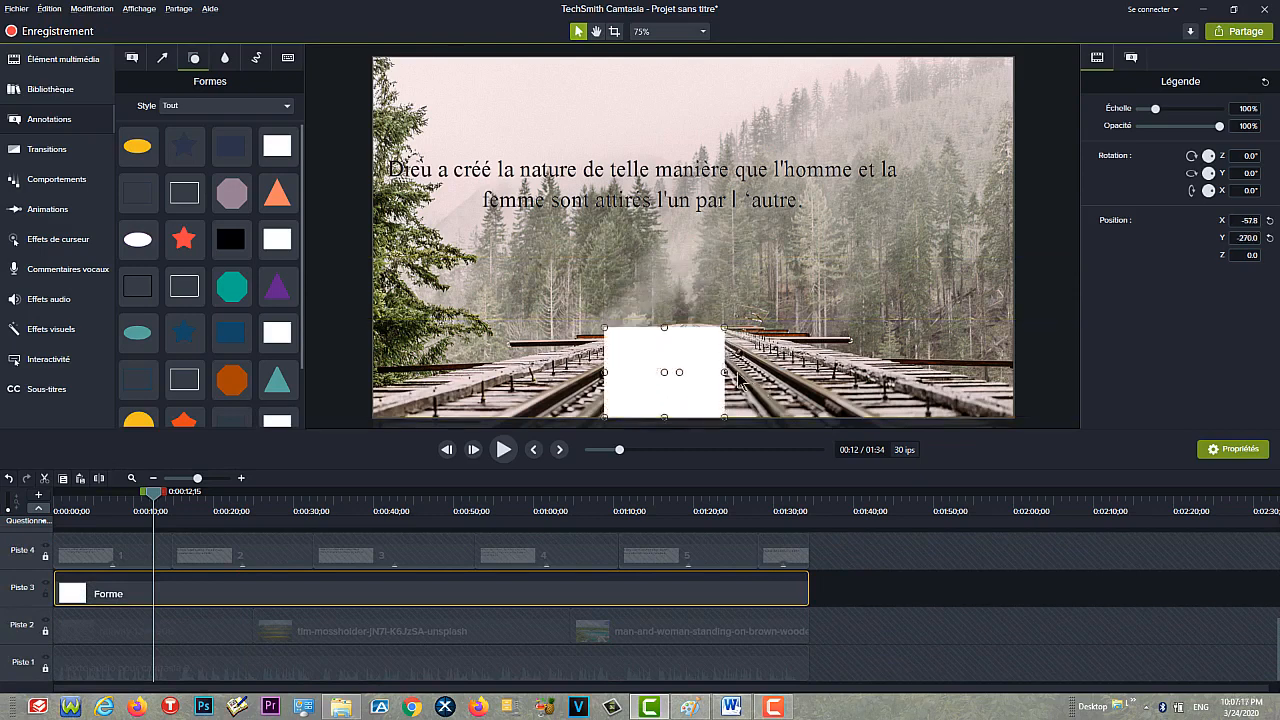
left_click_drag(726, 372, 975, 373)
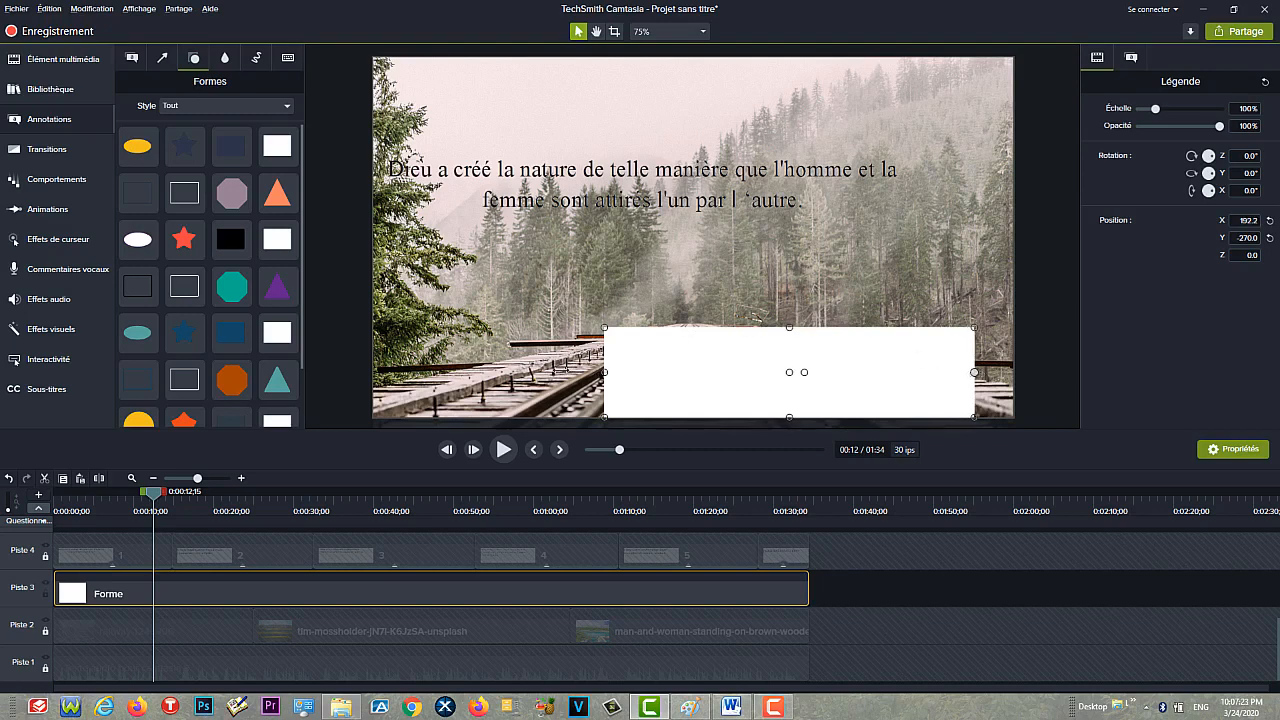
left_click_drag(604, 372, 401, 372)
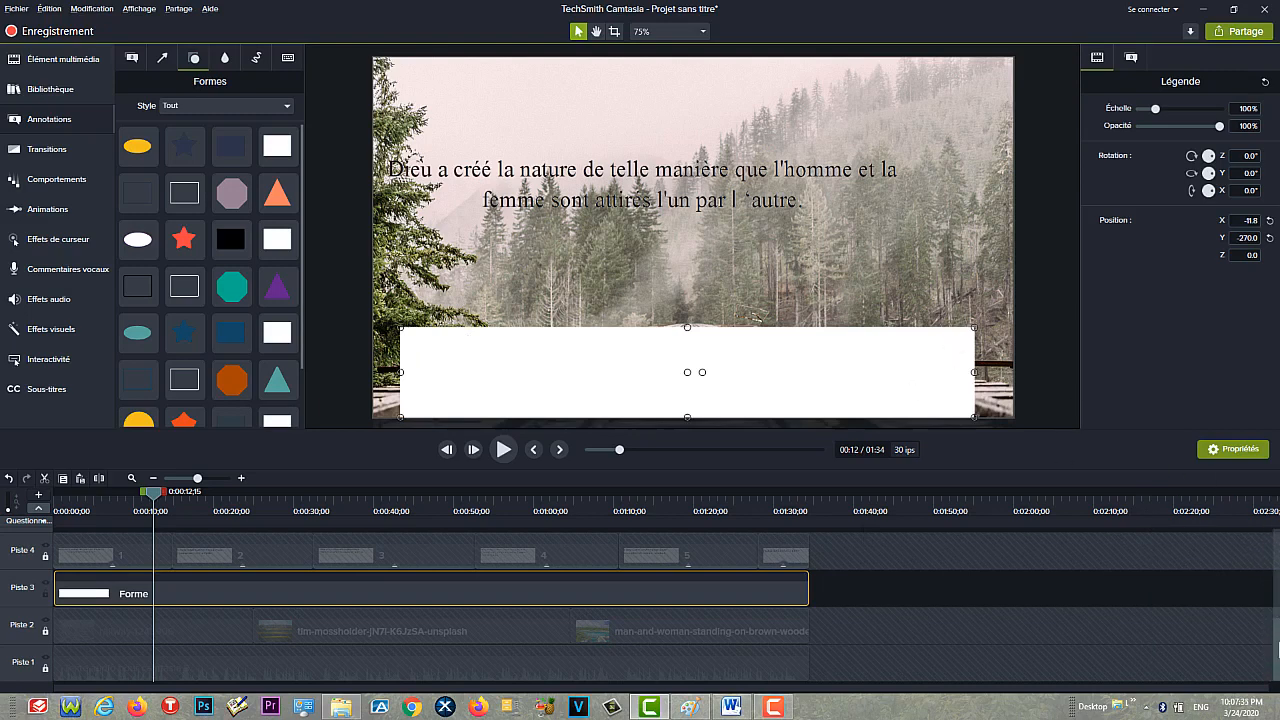
Step: Unlock Piste 4 and move all six text pictures together onto the white rectangle, at X 59.5, Y -360
scroll(1277, 640, "up", 3)
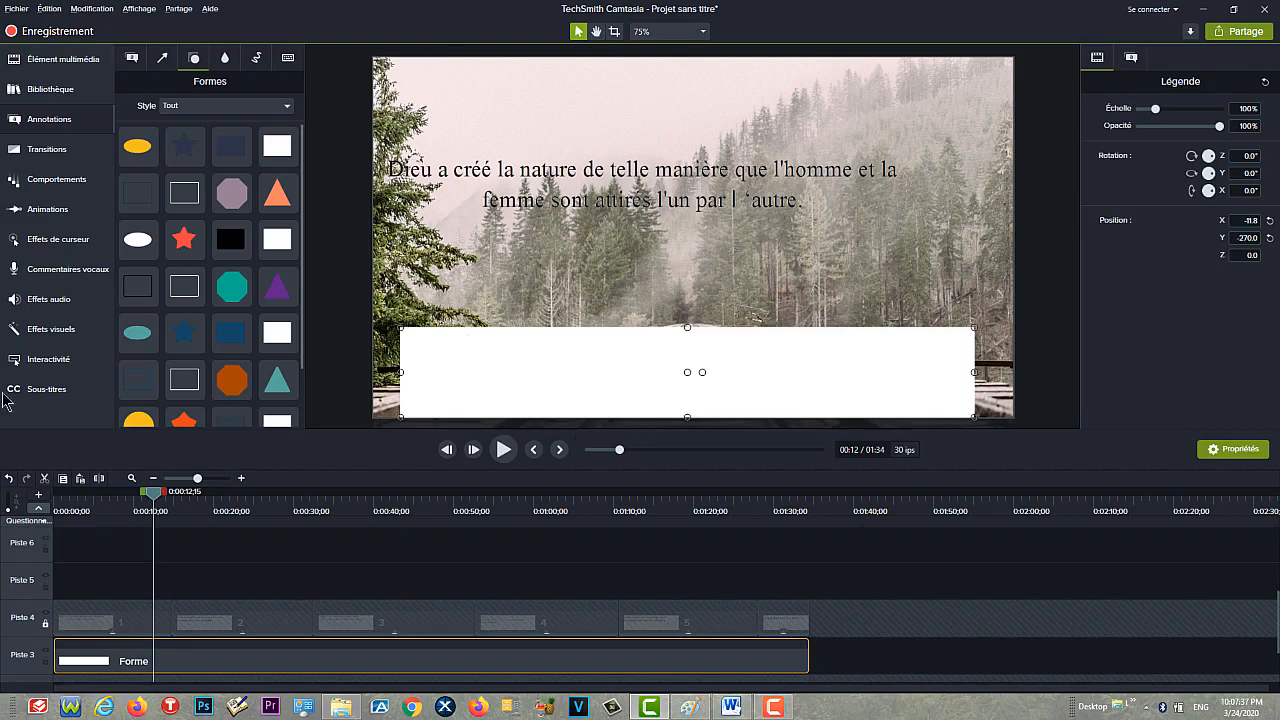
left_click(45, 624)
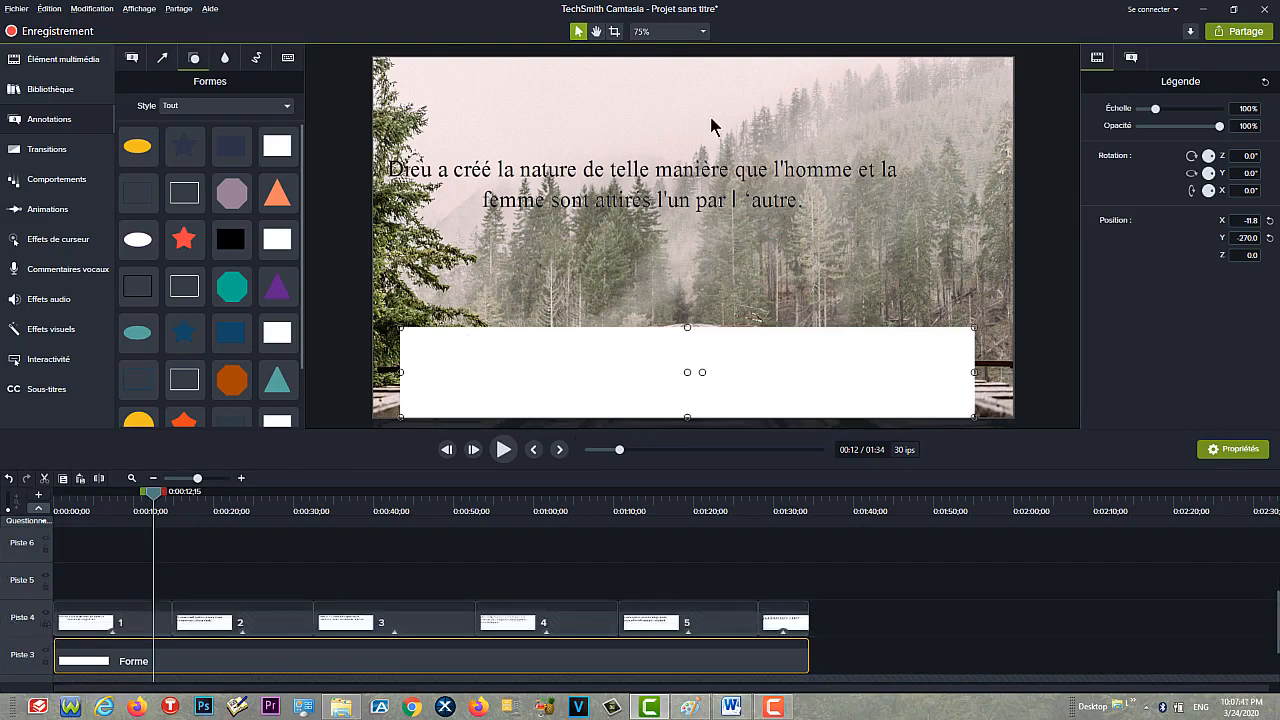
left_click_drag(851, 620, 67, 625)
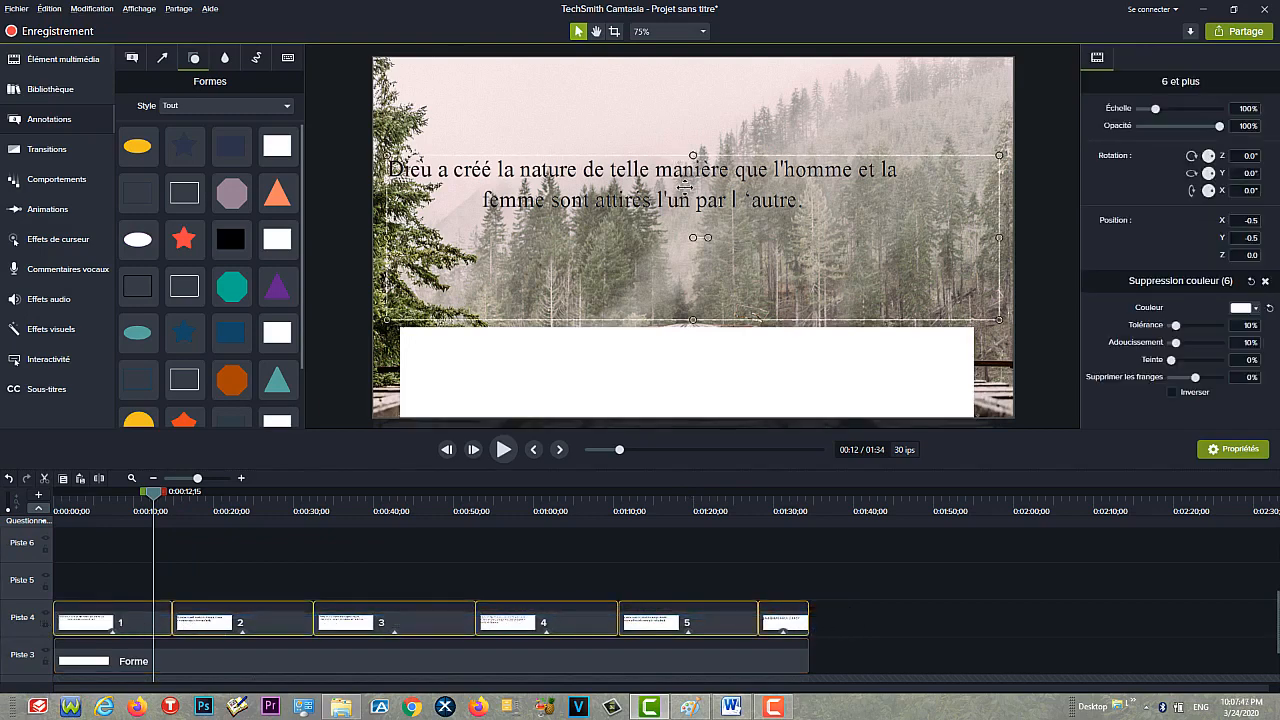
left_click_drag(685, 185, 714, 376)
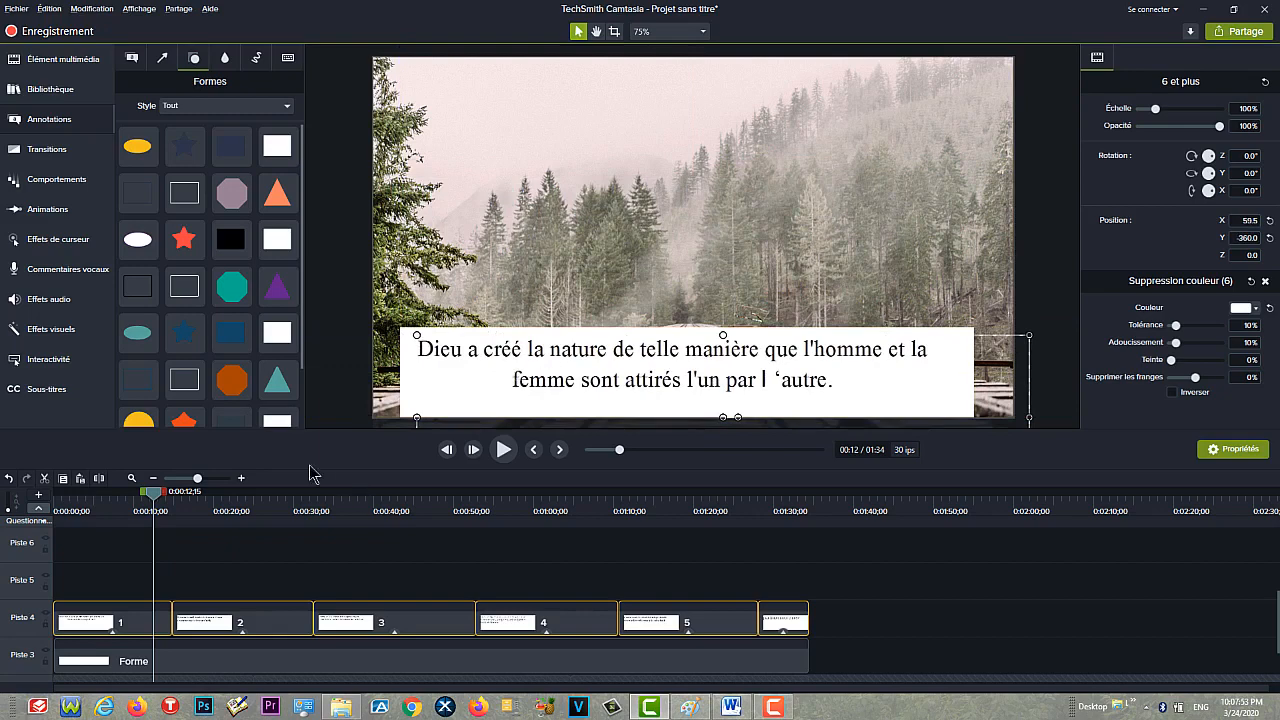
Step: Check the text pictures at several times up to about 0:58, reposition them together to X 68.8, Y -344.5, and lock Piste 4
left_click_drag(153, 494, 238, 497)
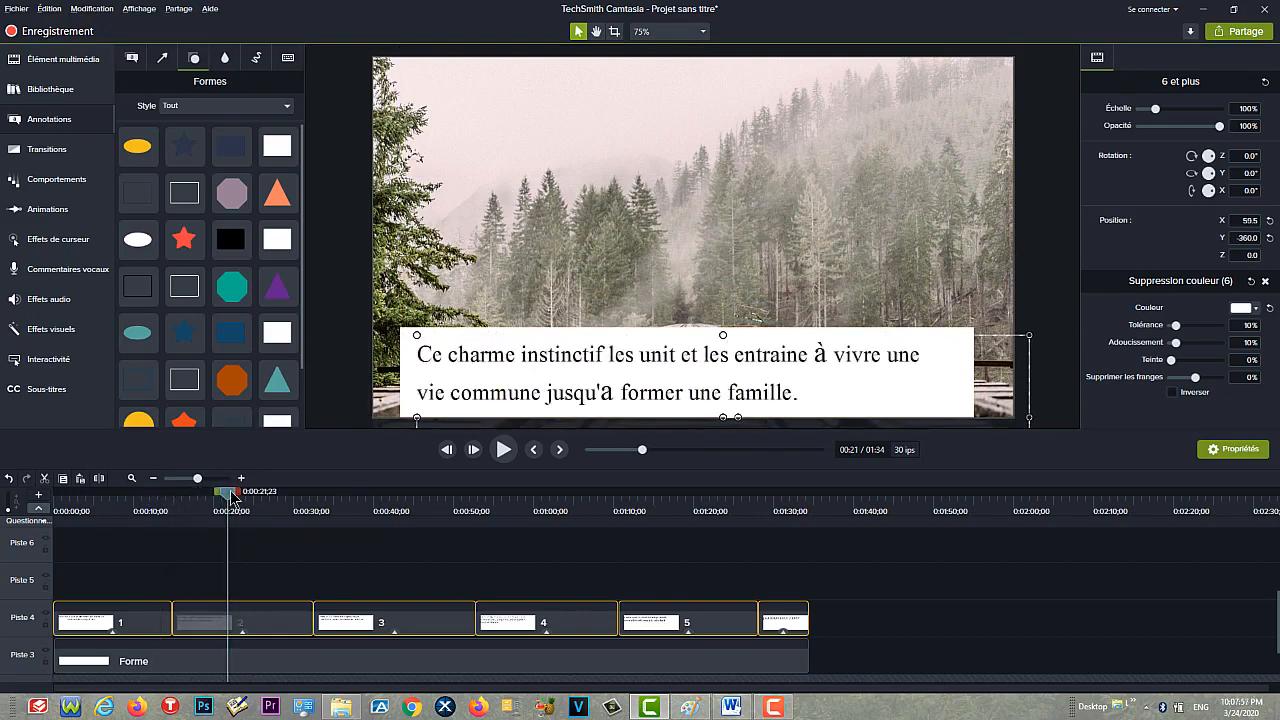
left_click(391, 526)
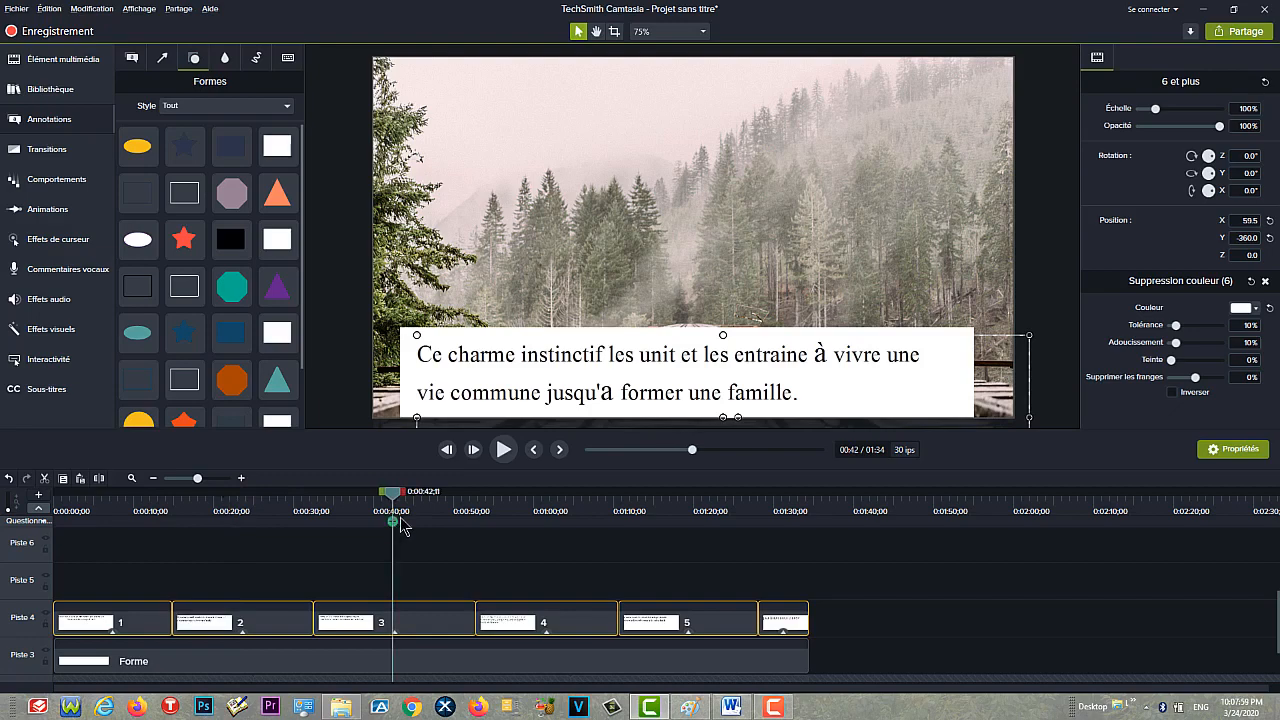
left_click(505, 511)
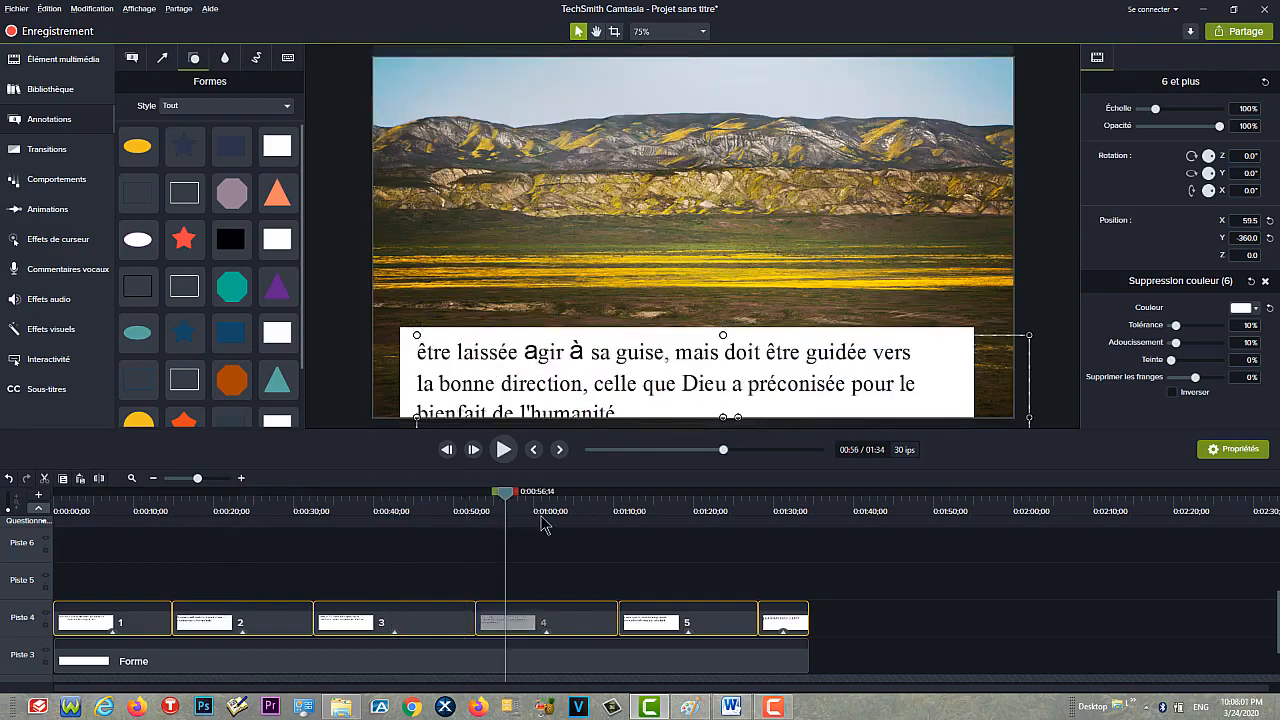
left_click(541, 518)
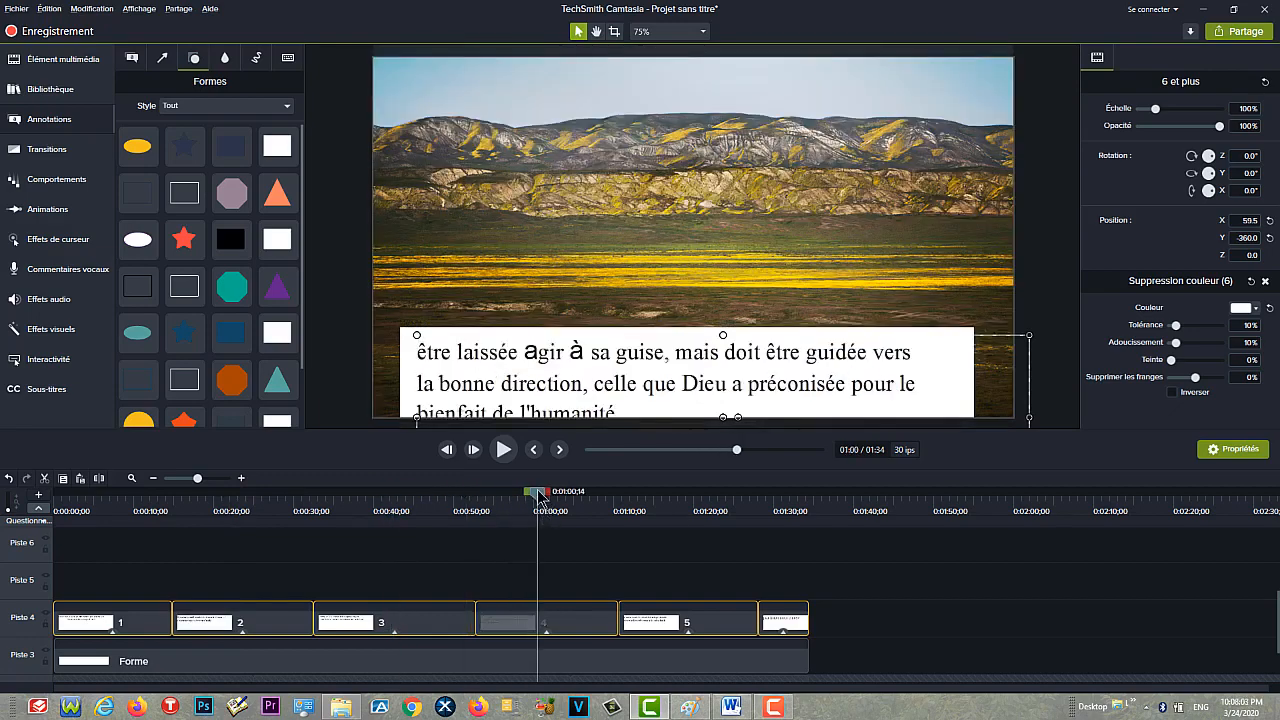
left_click_drag(540, 497, 421, 523)
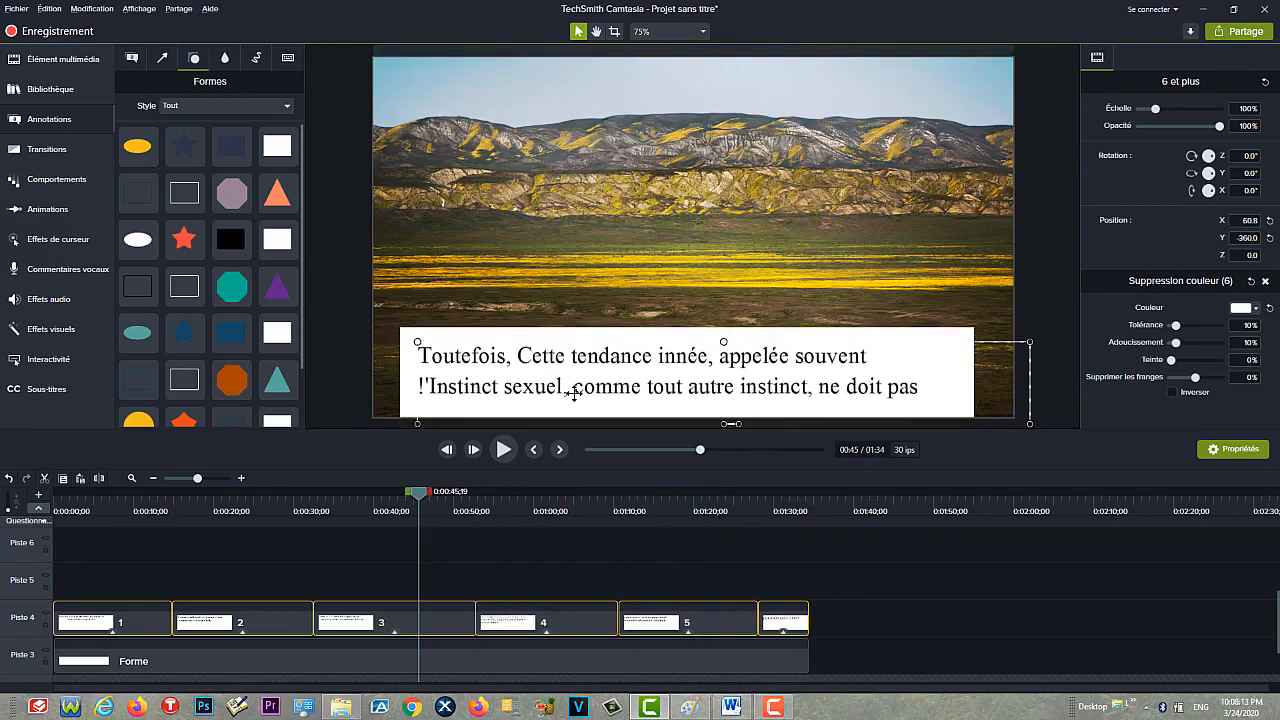
mouse_move(574, 394)
left_mouse_down()
mouse_move(586, 383)
mouse_move(576, 388)
left_mouse_up()
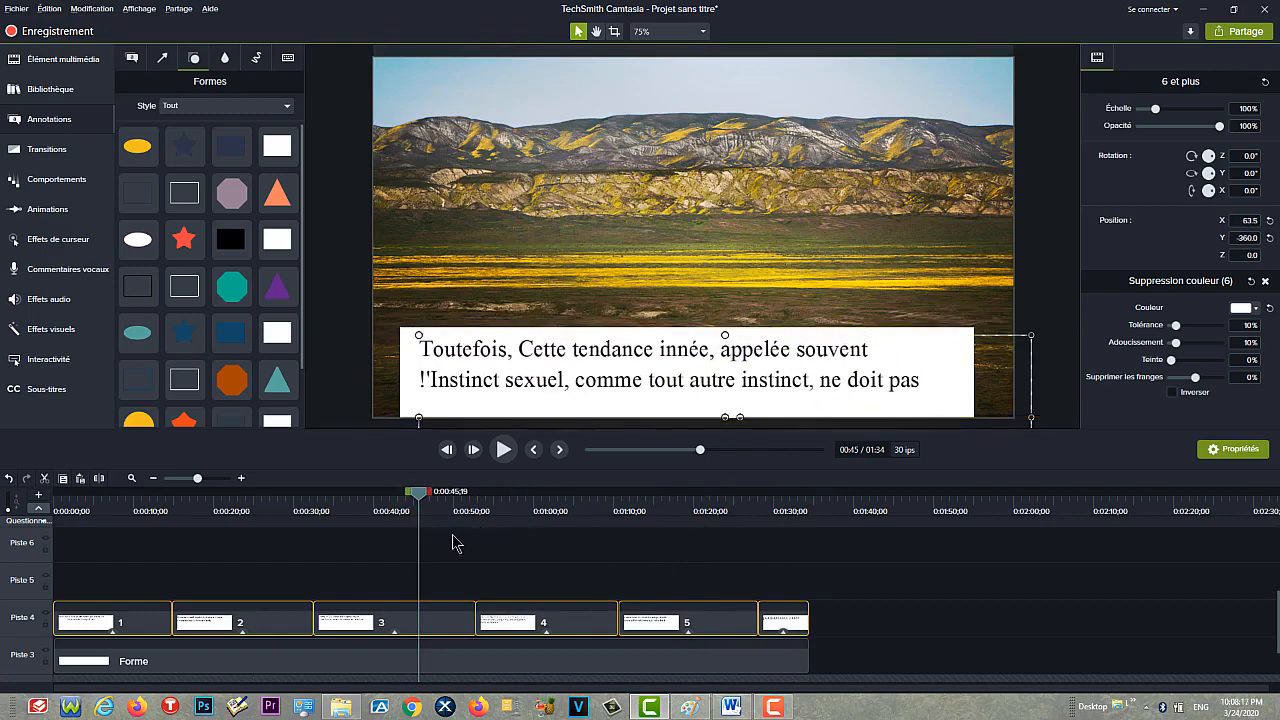
left_click_drag(419, 496, 525, 494)
left_click_drag(585, 389, 588, 386)
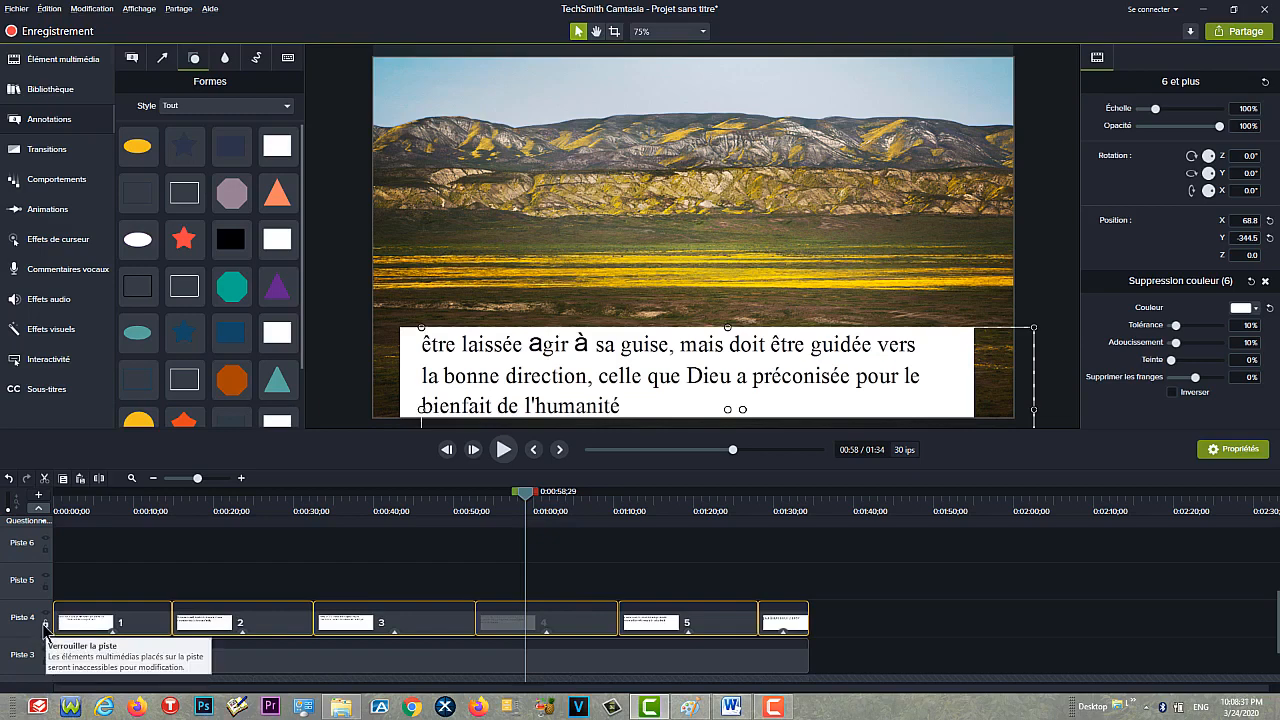
left_click(45, 627)
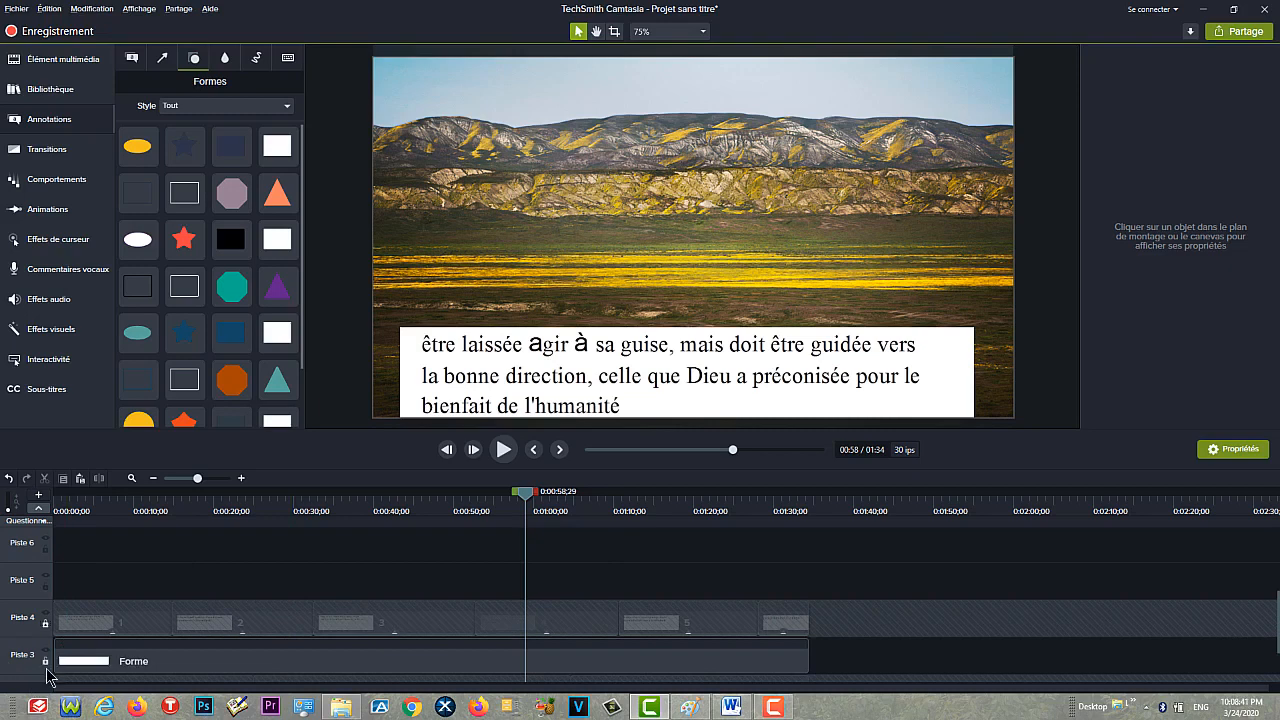
Step: Lower the white rectangle's opacity to 47%, checking the text's legibility over the background images at about 0:30 and 0:21
left_click(342, 672)
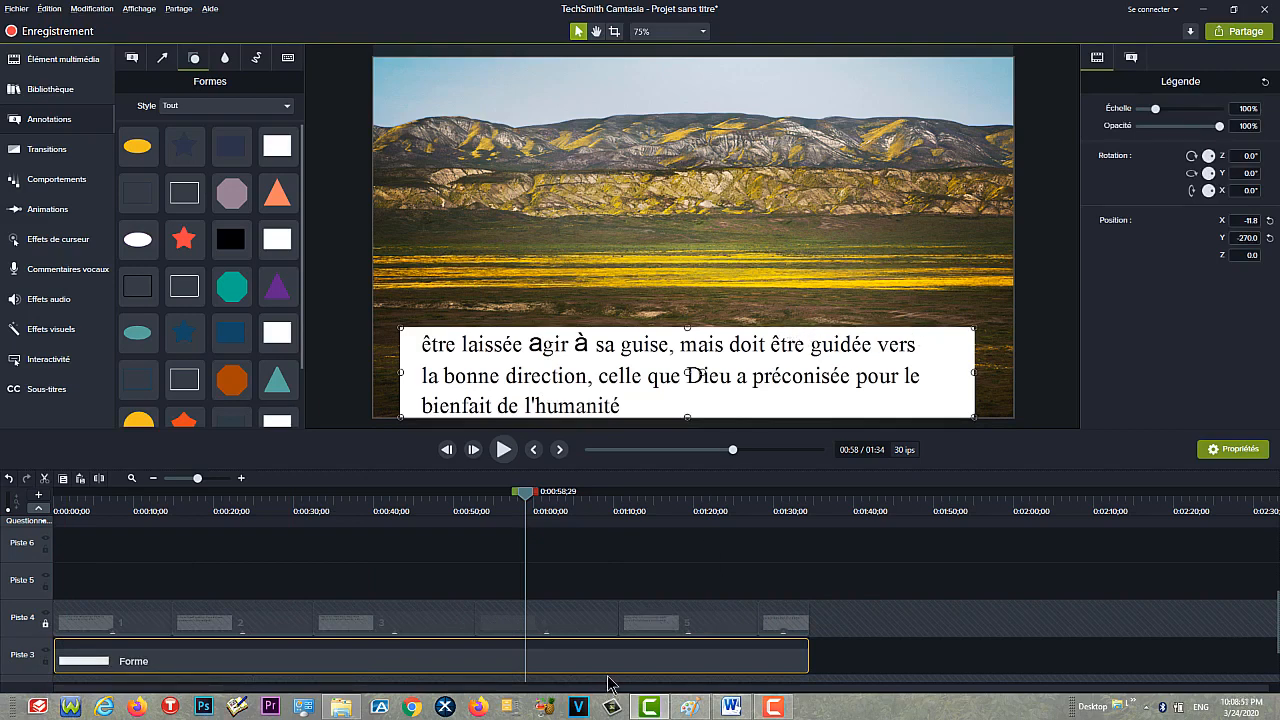
left_click(1188, 127)
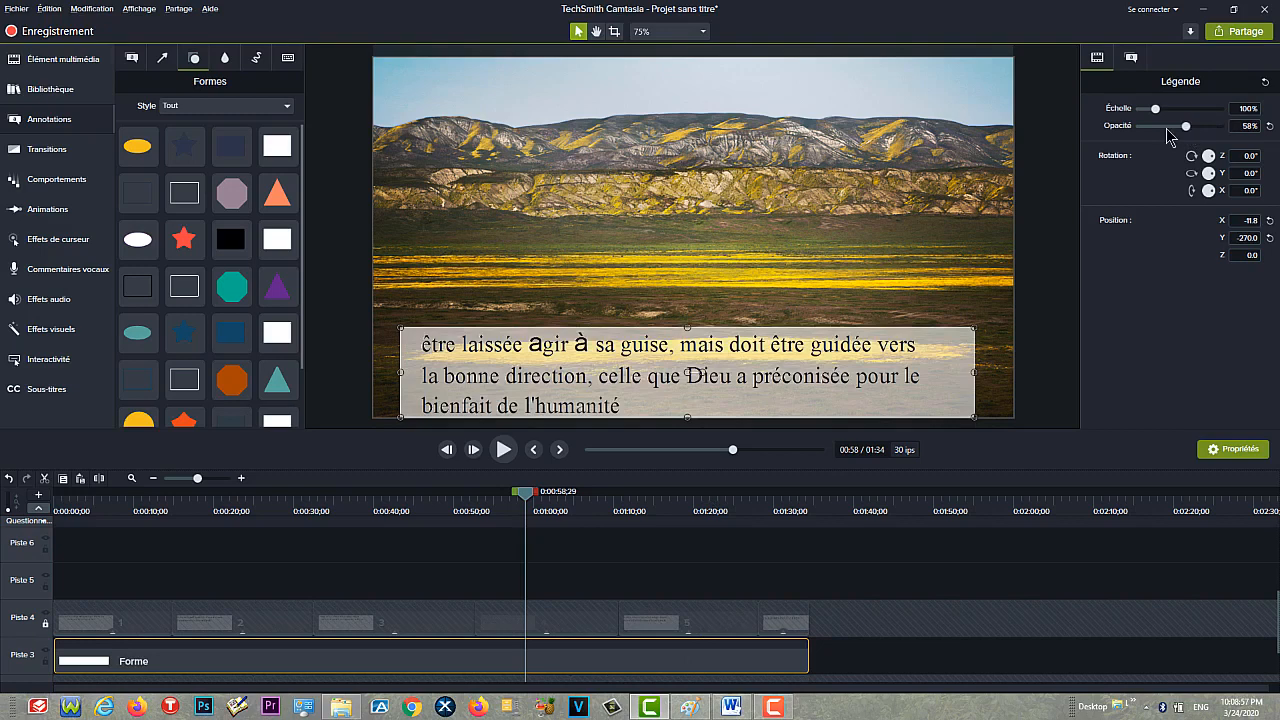
left_click(1170, 127)
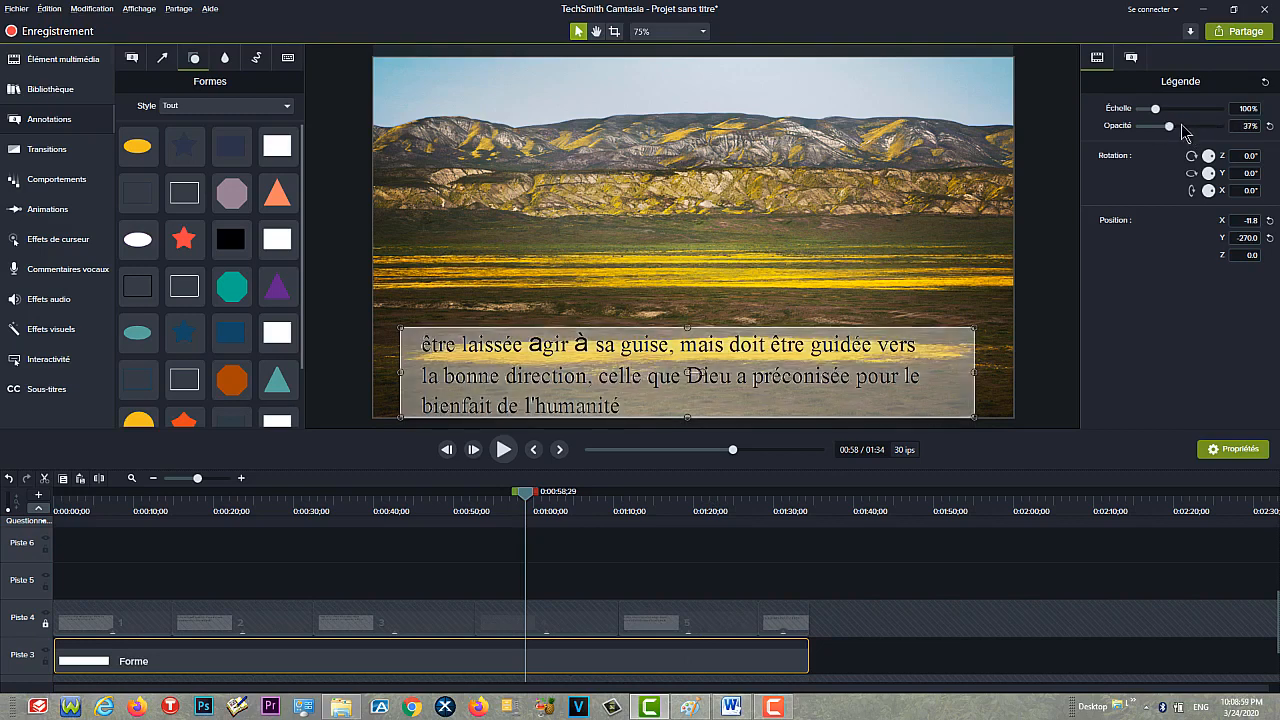
left_click(1187, 127)
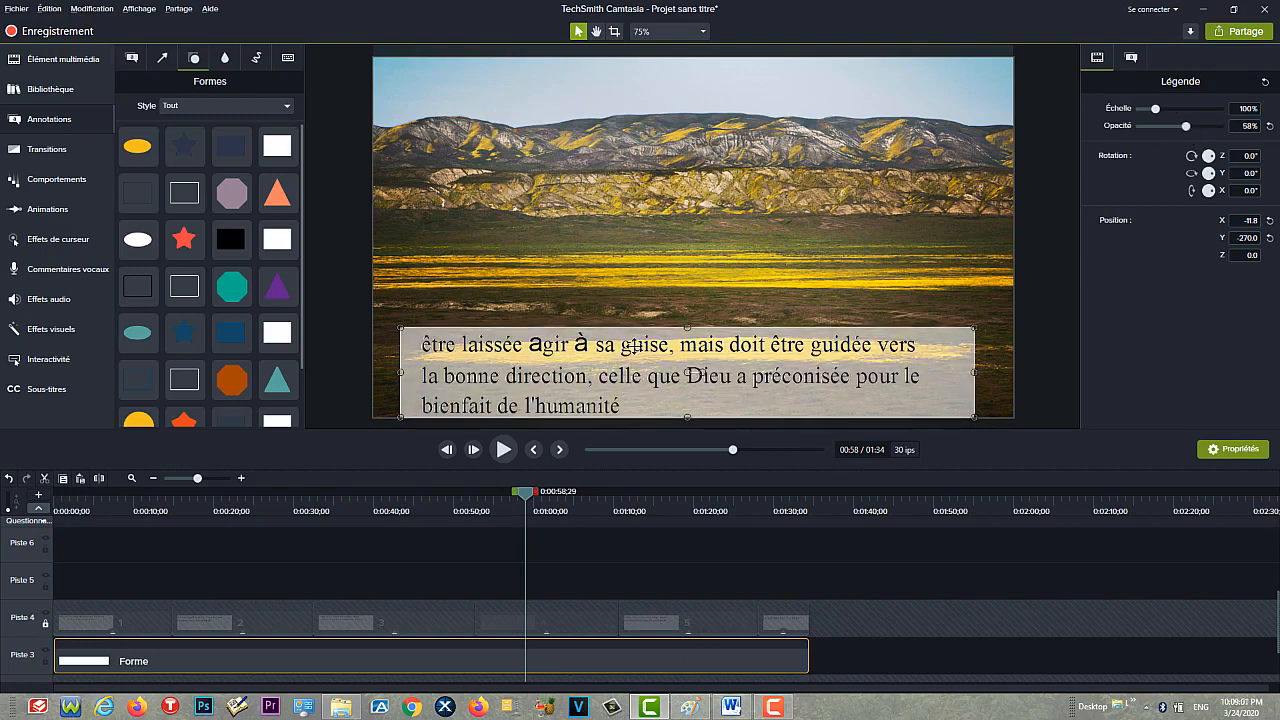
left_click(1171, 127)
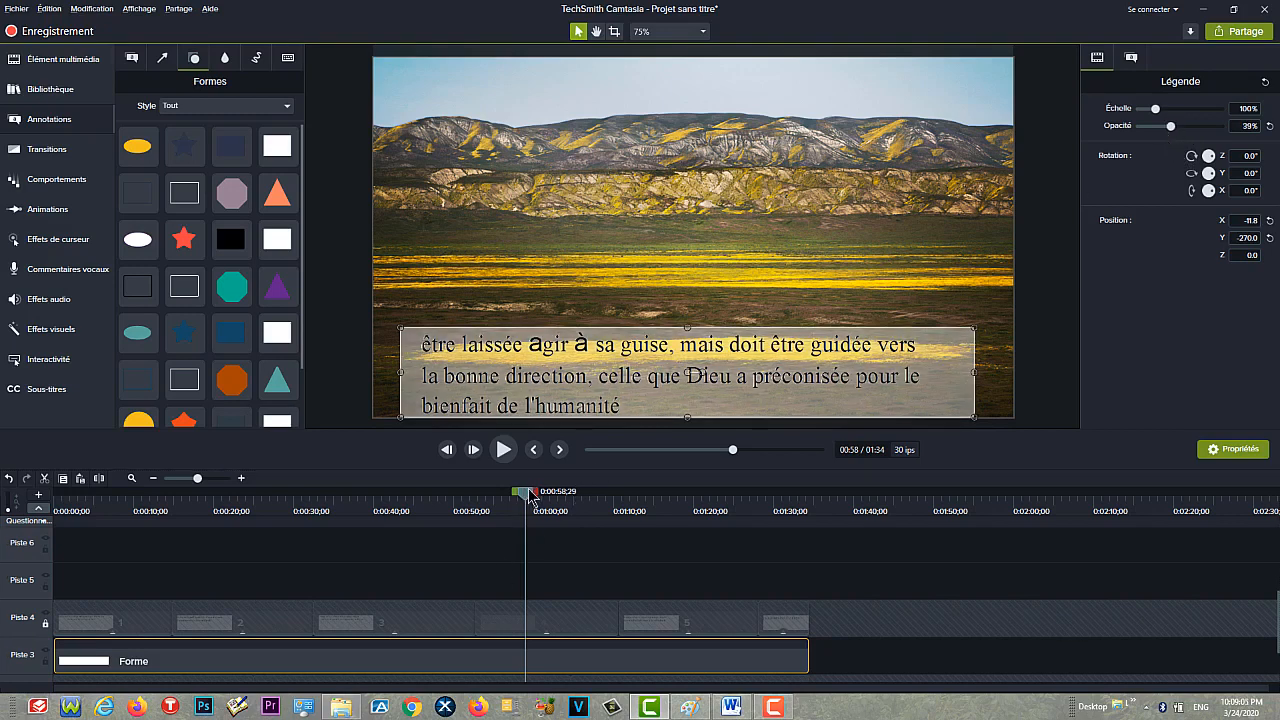
left_click_drag(525, 492, 477, 492)
left_click_drag(395, 527, 302, 548)
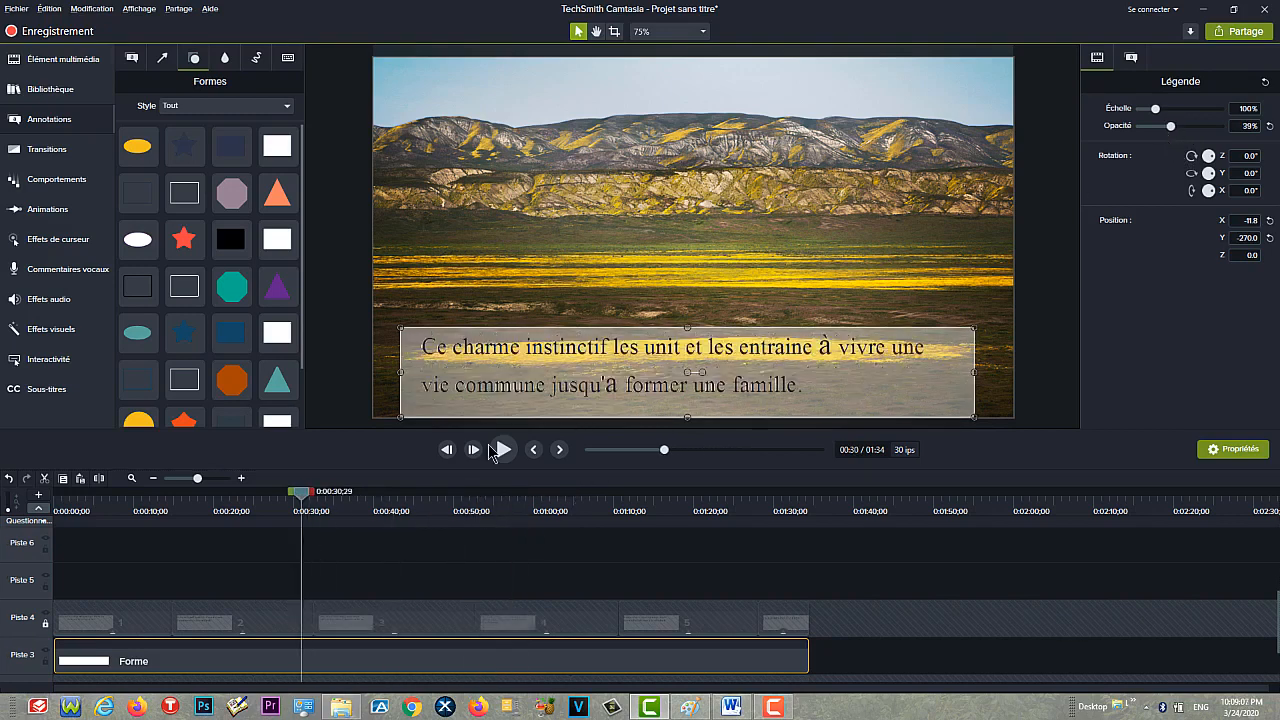
left_click_drag(1171, 127, 1194, 129)
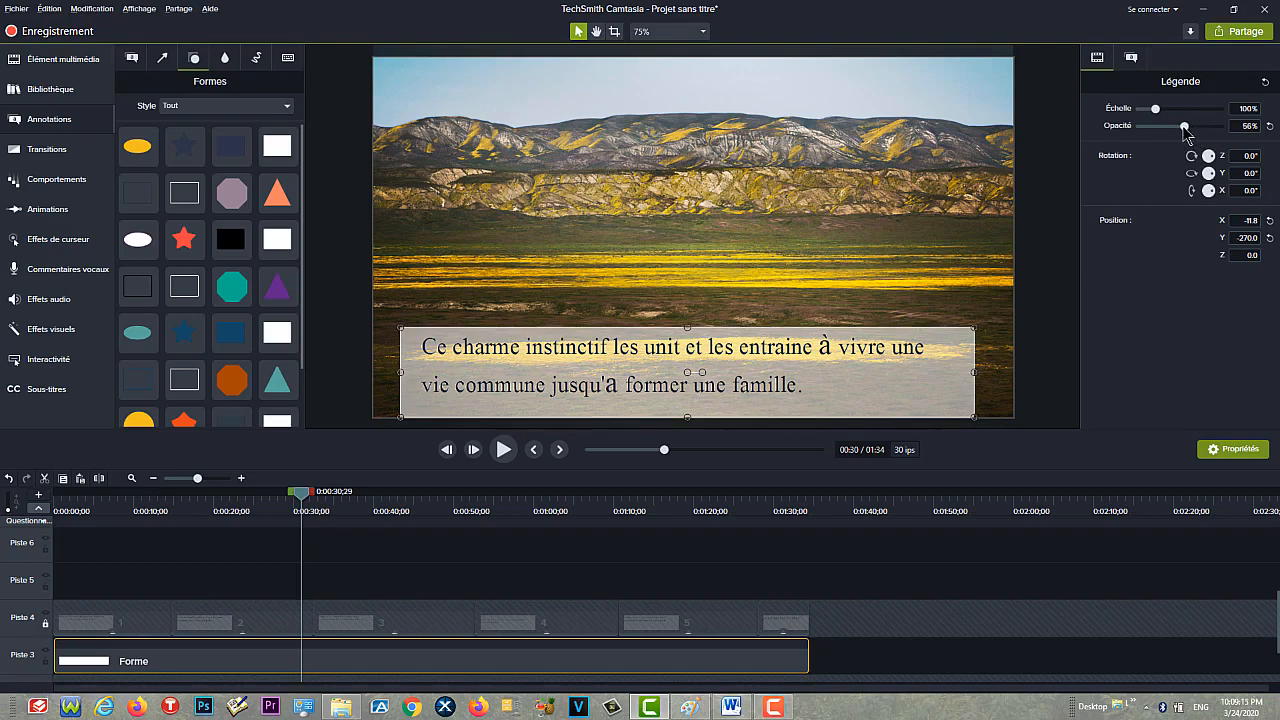
left_click_drag(1181, 128, 1177, 127)
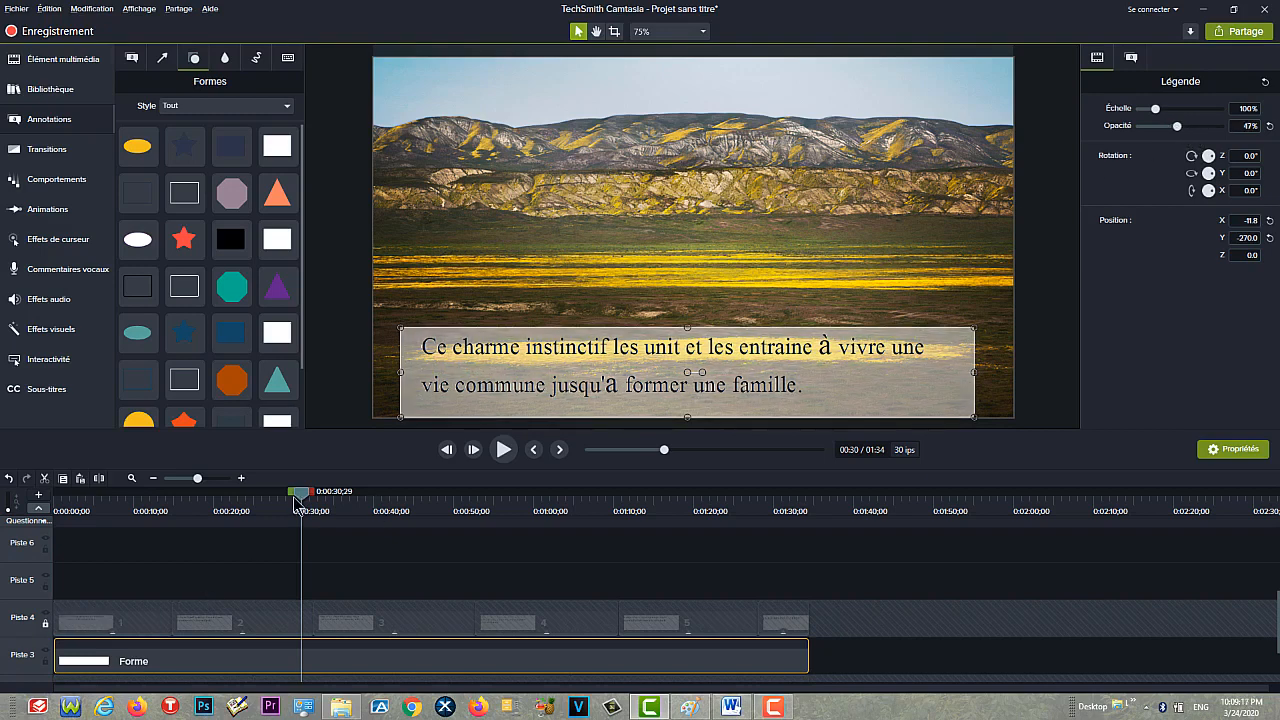
left_click_drag(301, 500, 160, 550)
left_click_drag(277, 572, 225, 660)
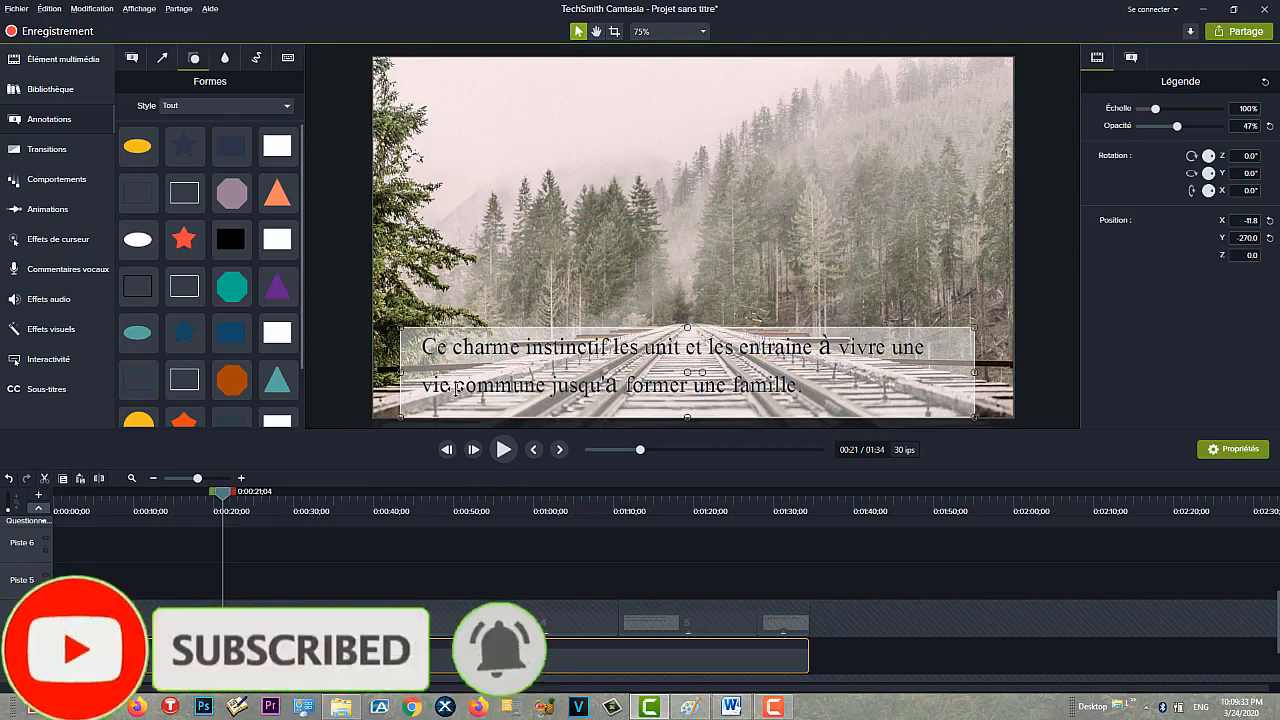
Step: Give the rectangle a red #F51111 outline with a thickness of 6
left_click(1131, 57)
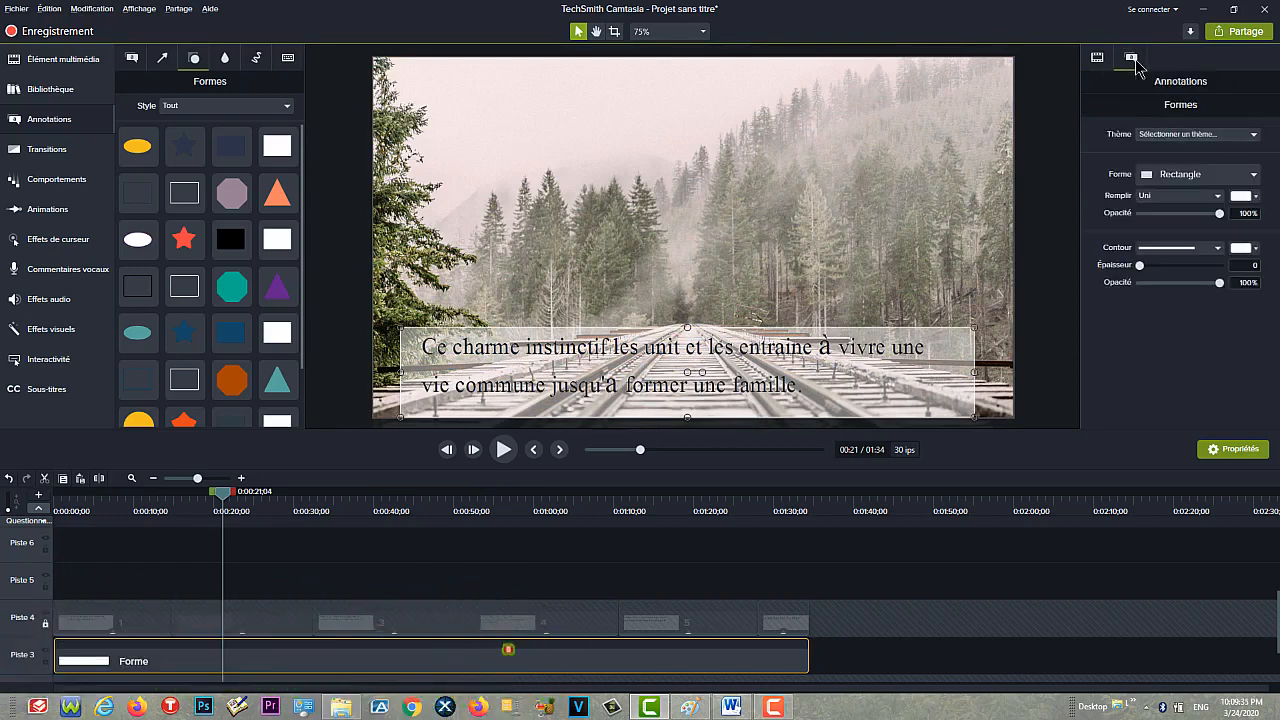
left_click(1258, 197)
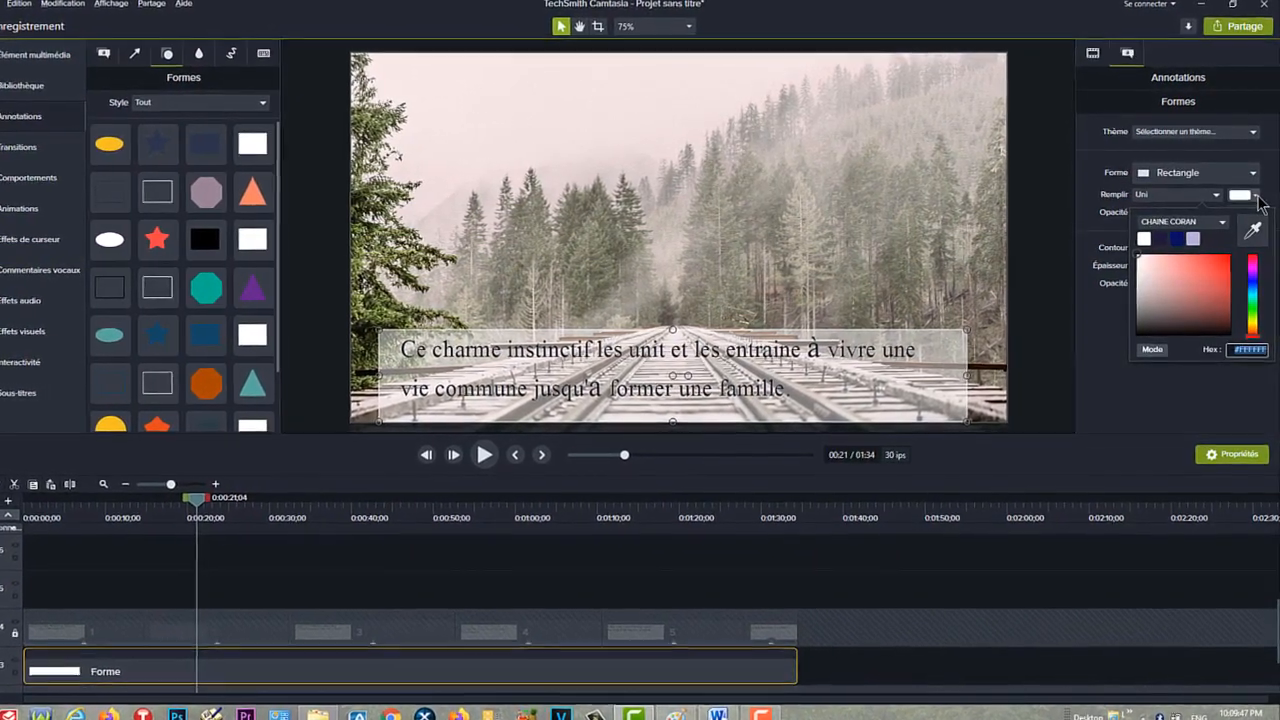
left_click(1259, 200)
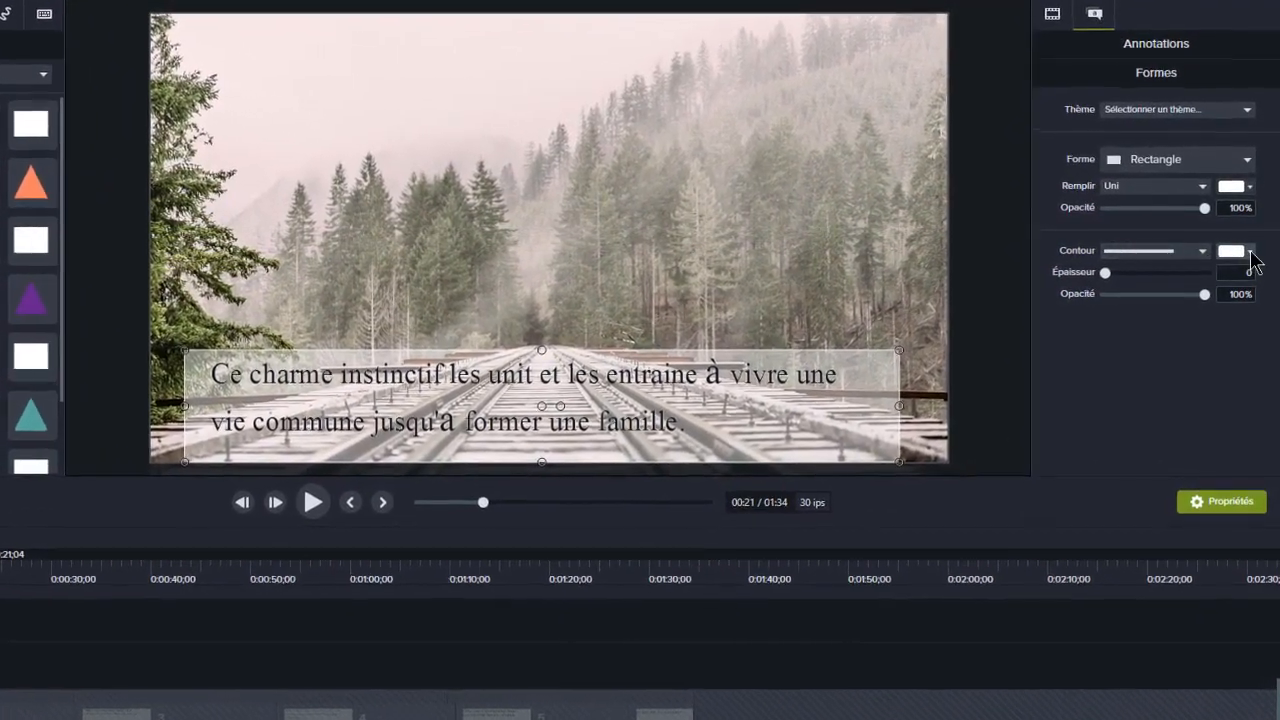
left_click(1250, 253)
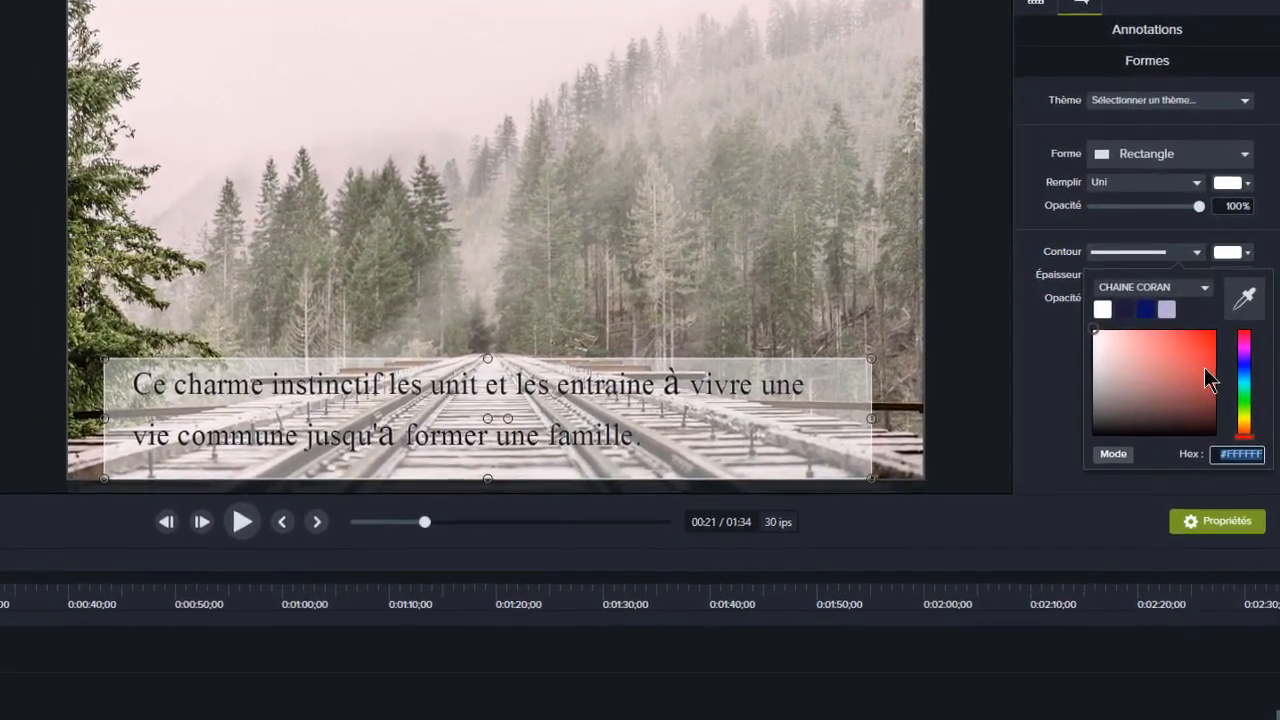
left_click(1210, 347)
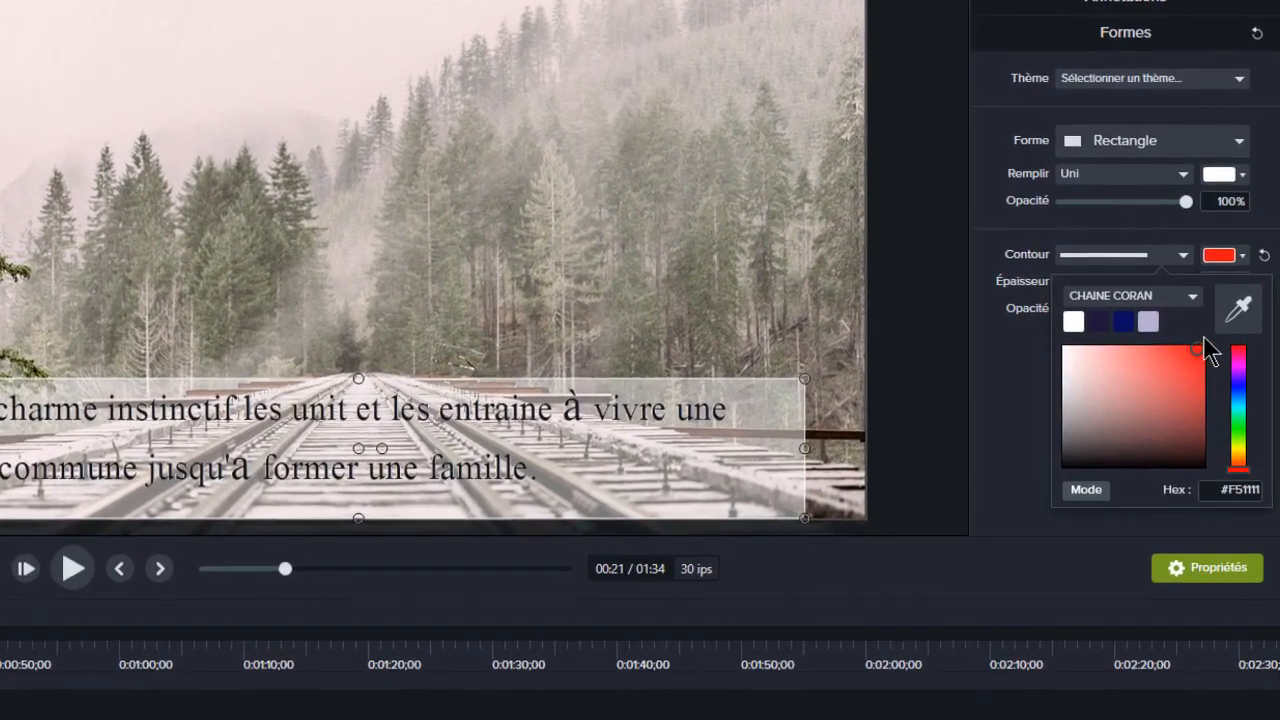
left_click(1236, 260)
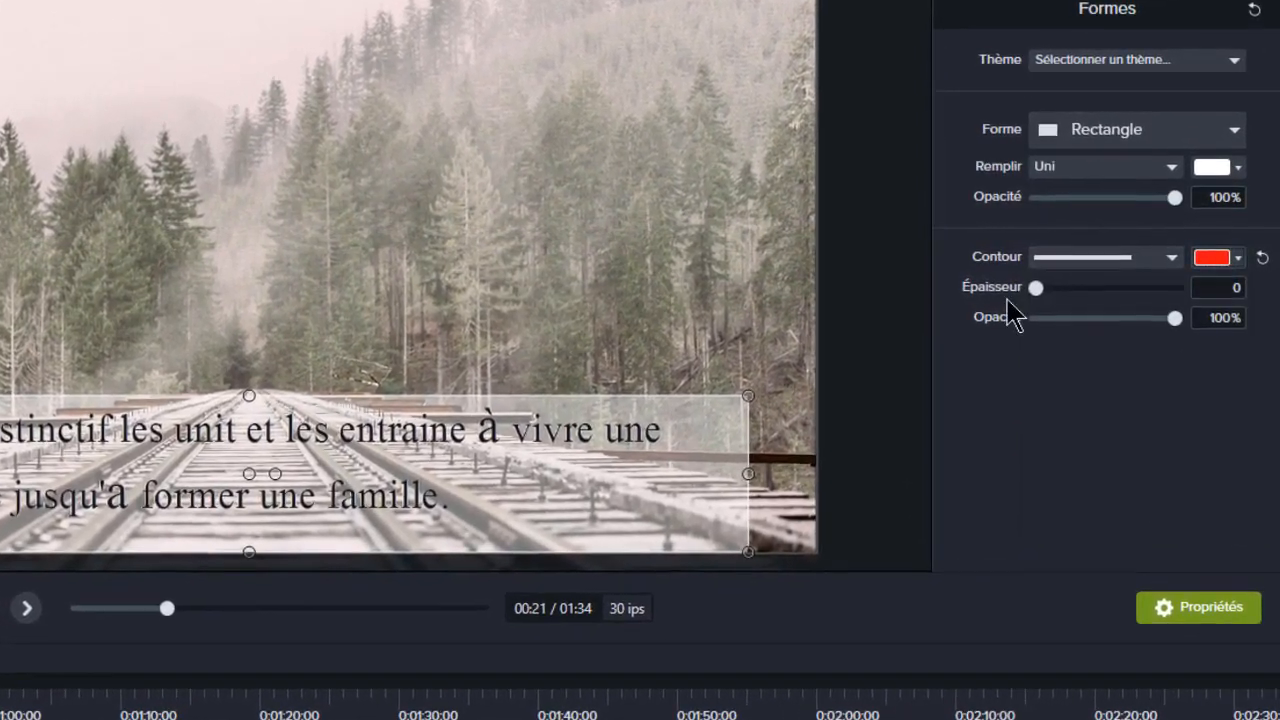
left_click_drag(1033, 288, 1043, 289)
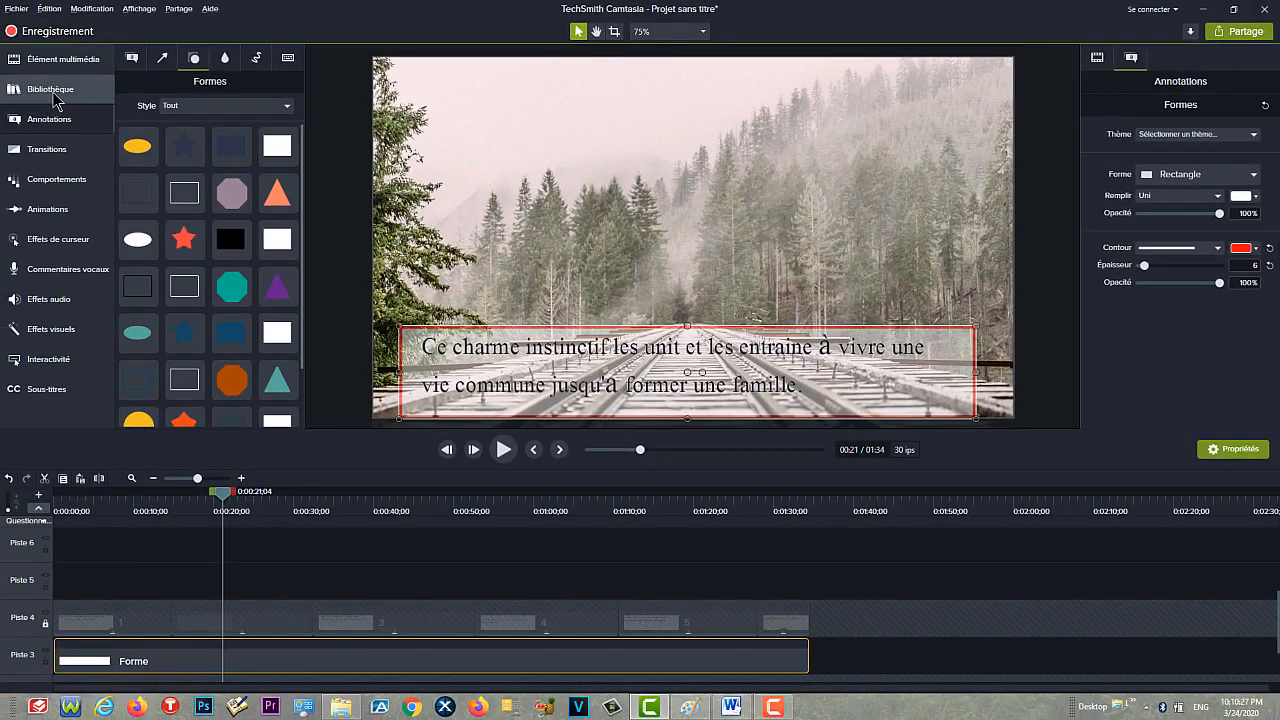
Step: Add the green-screen sound-wave clip with the blue-and-white line from the media bin to Piste 5, starting at 0:00
left_click(52, 90)
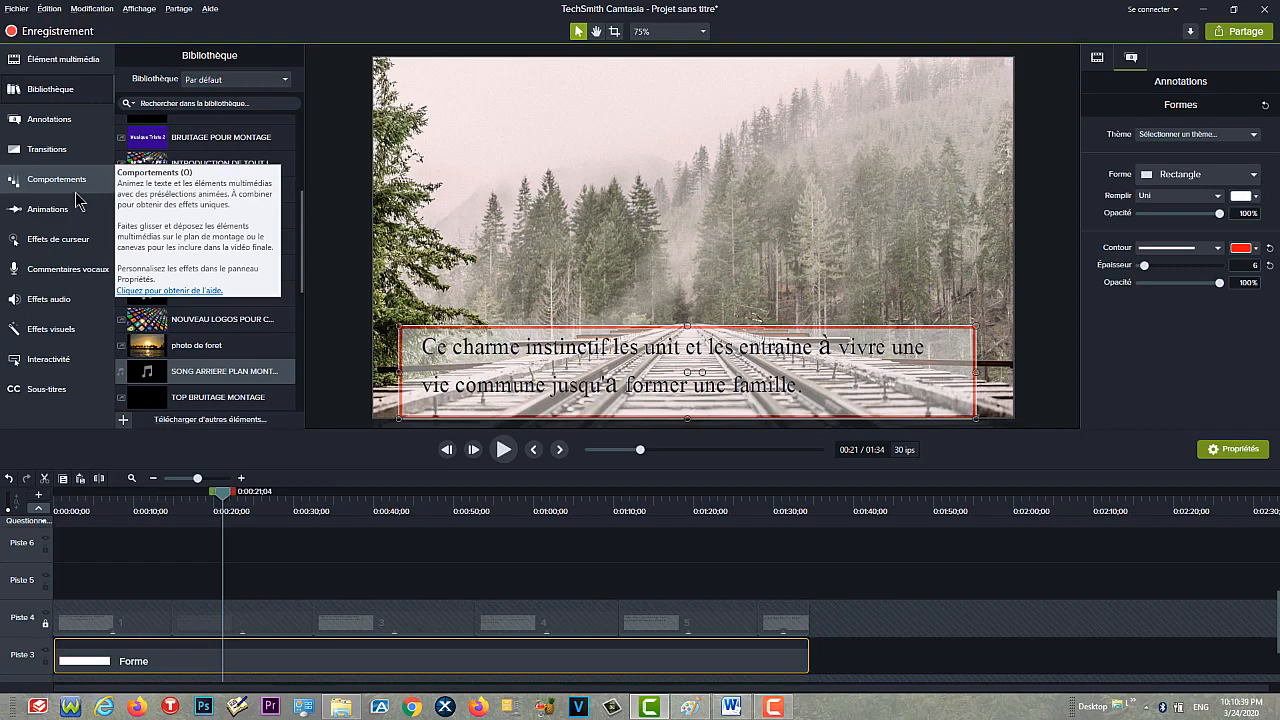
left_click(60, 62)
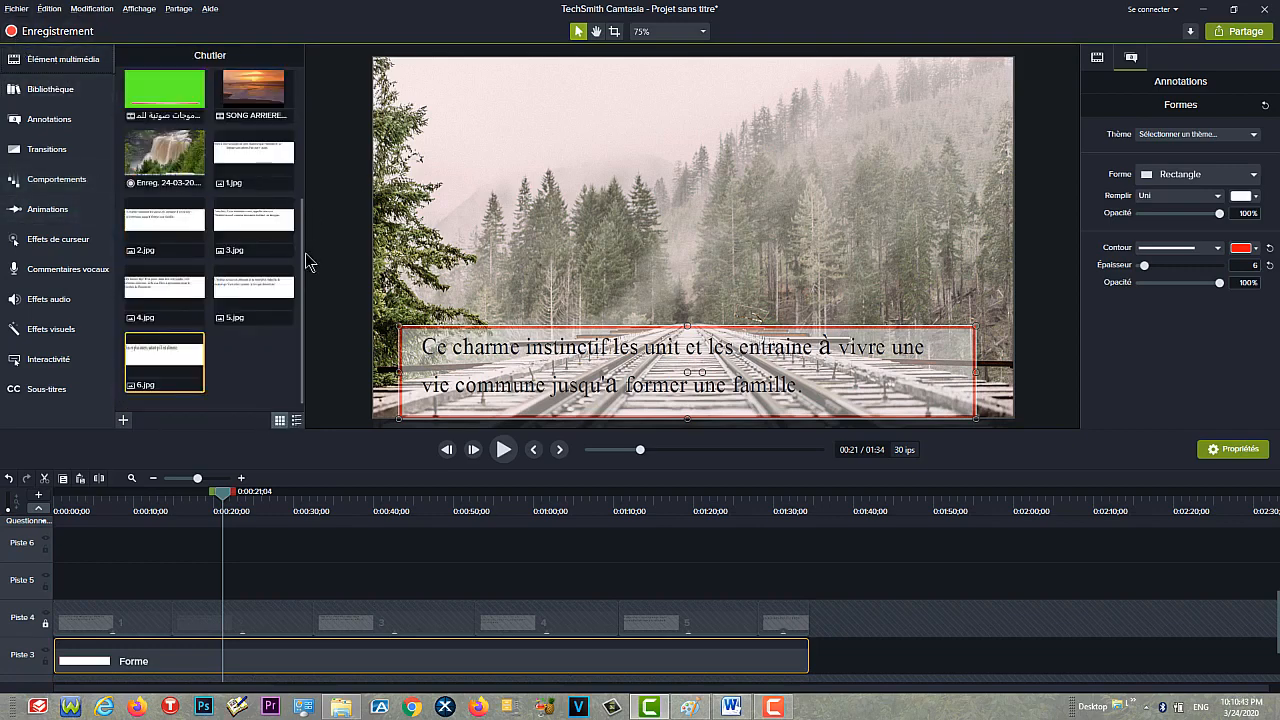
left_click_drag(303, 263, 302, 204)
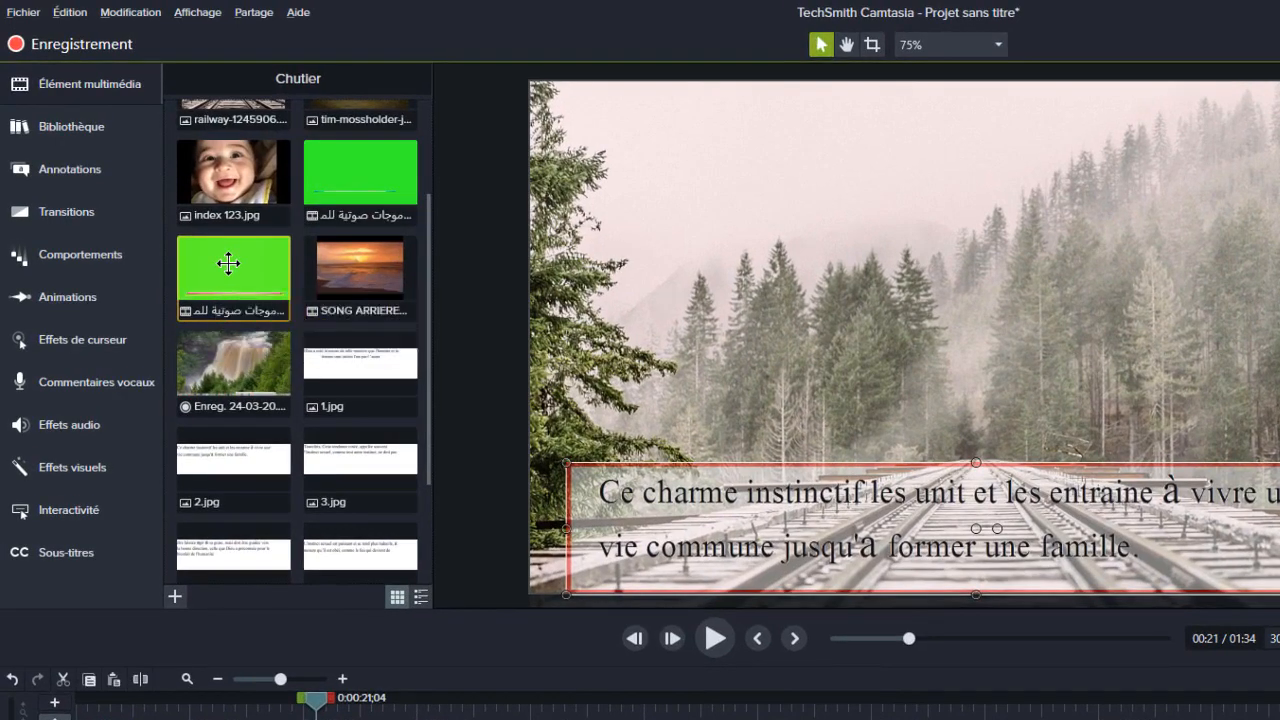
left_click(308, 214)
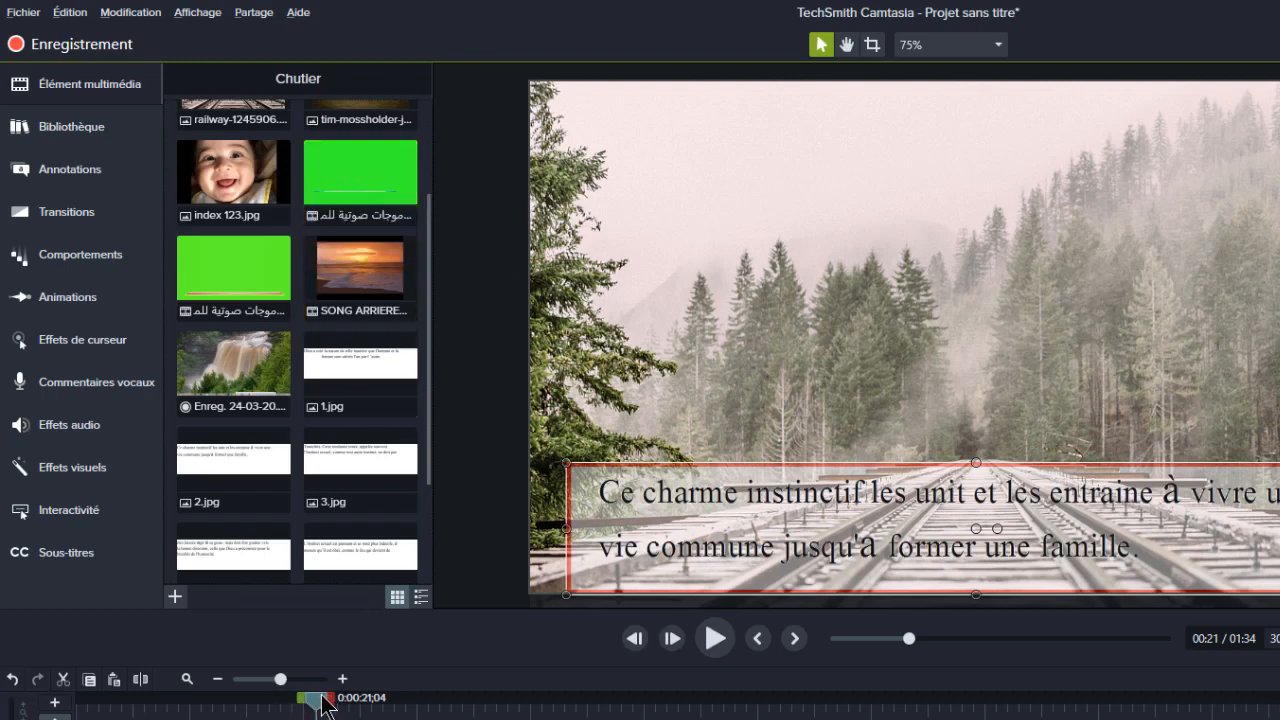
left_click_drag(310, 706, 82, 704)
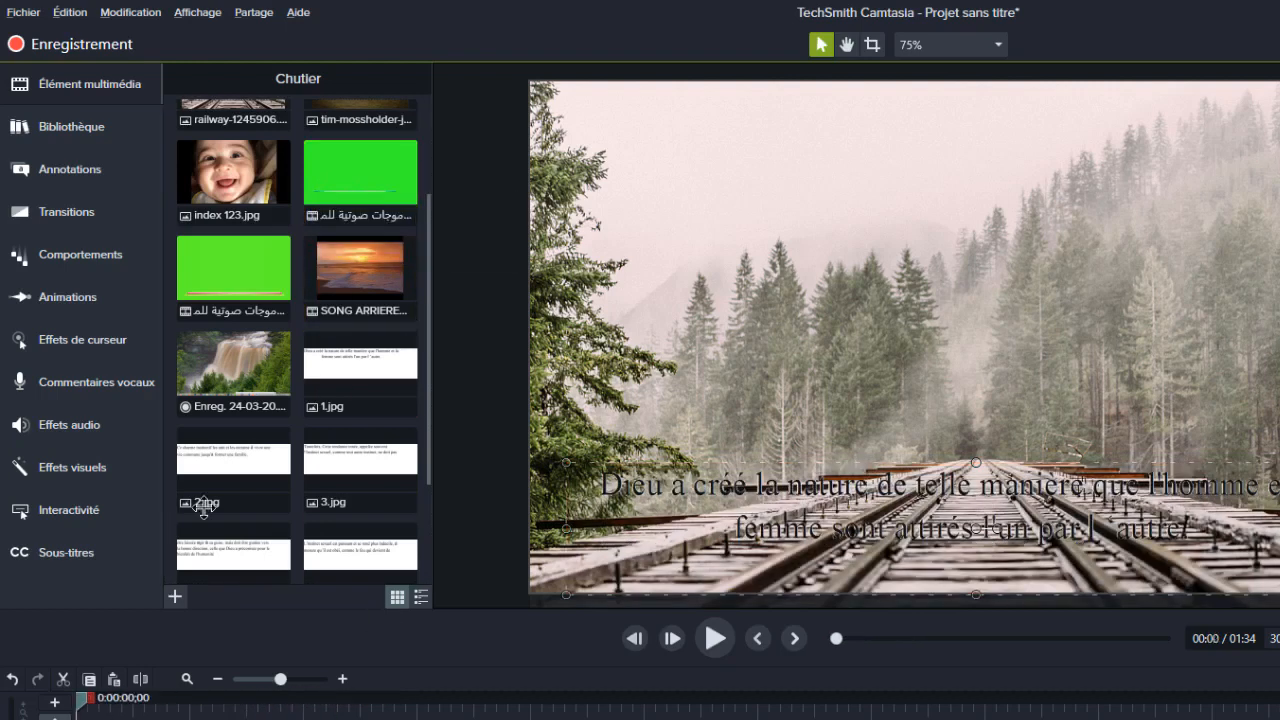
right_click(347, 181)
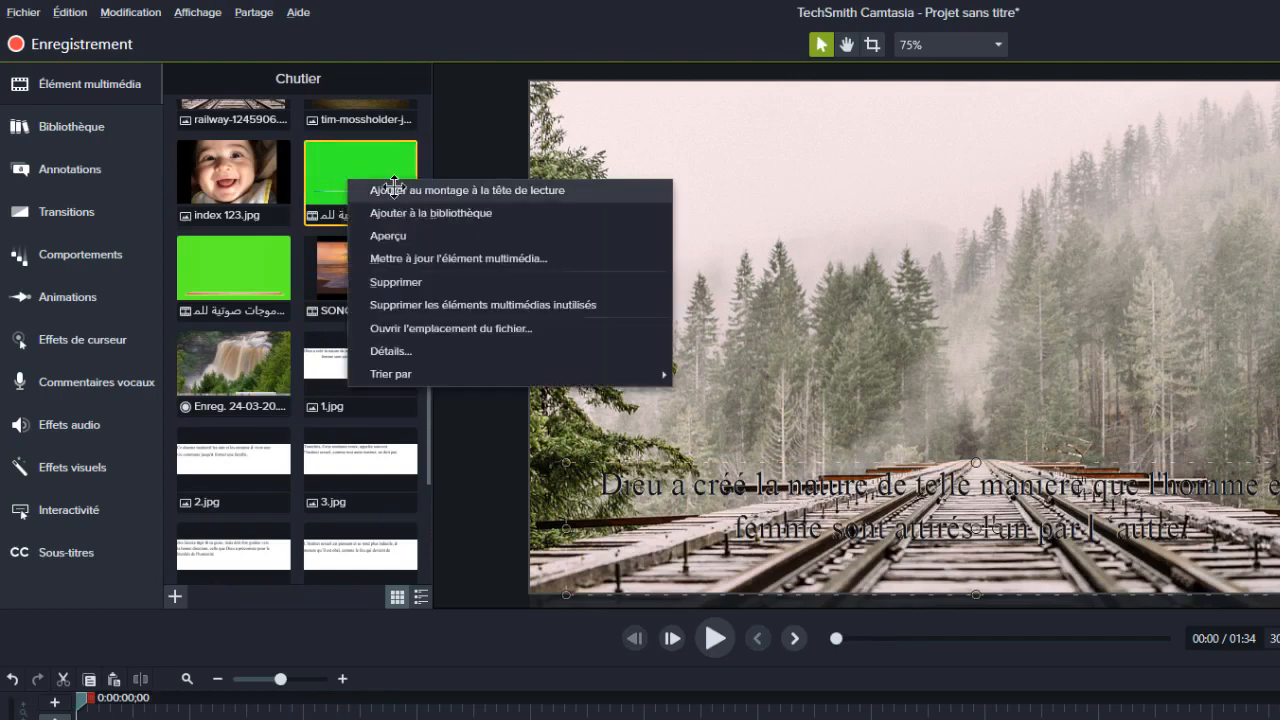
left_click(385, 190)
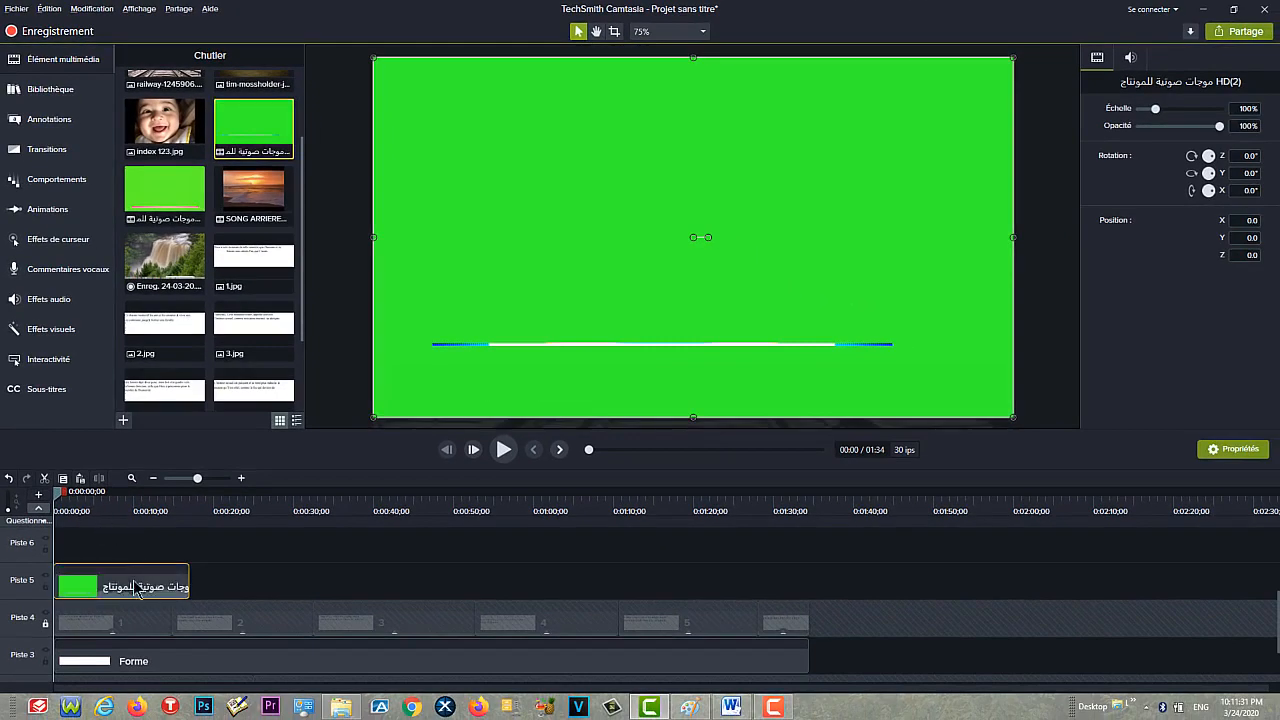
Step: Preview the sound-wave clip, separate its audio from its video, and delete the audio part on Piste 6
left_click(504, 454)
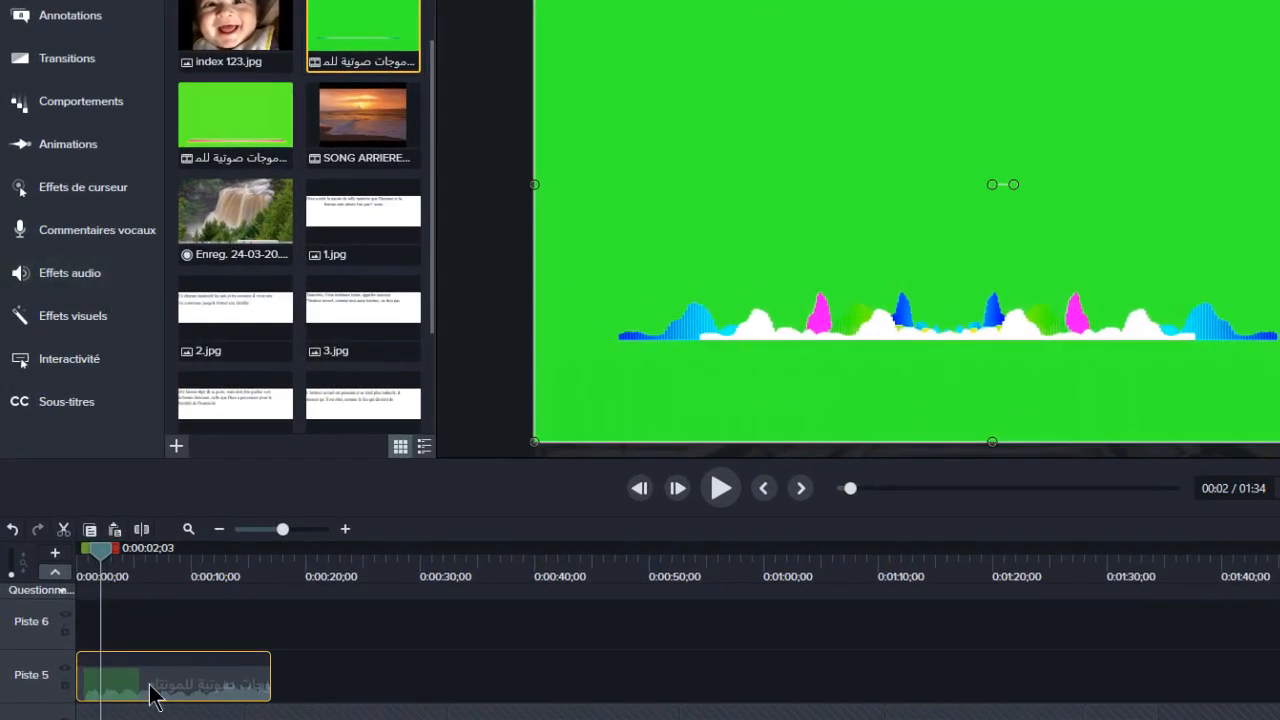
right_click(148, 692)
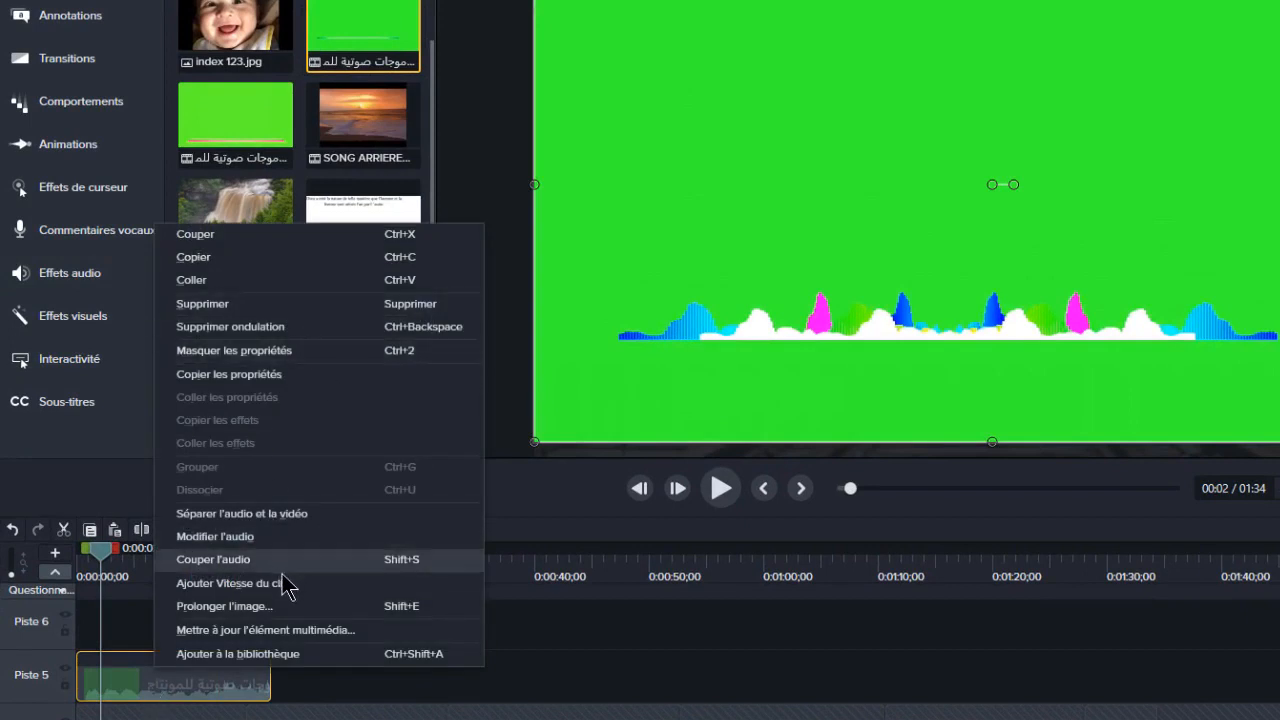
left_click(310, 521)
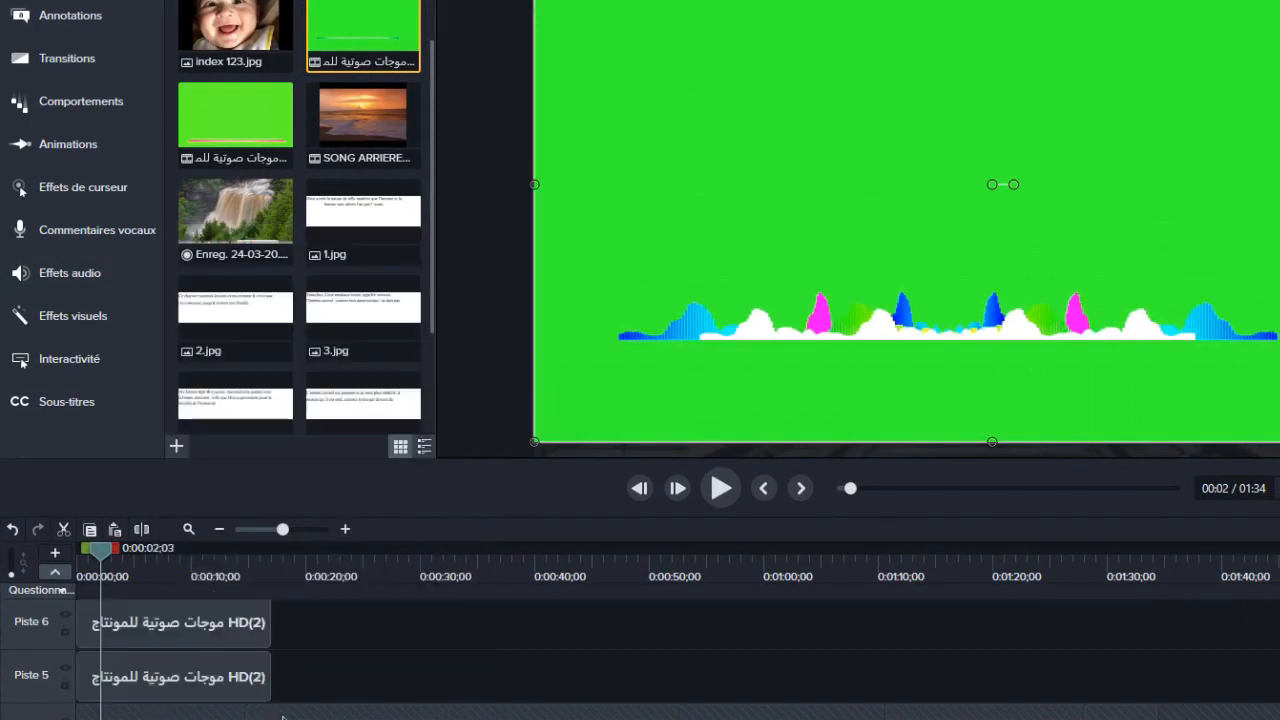
left_click(286, 666)
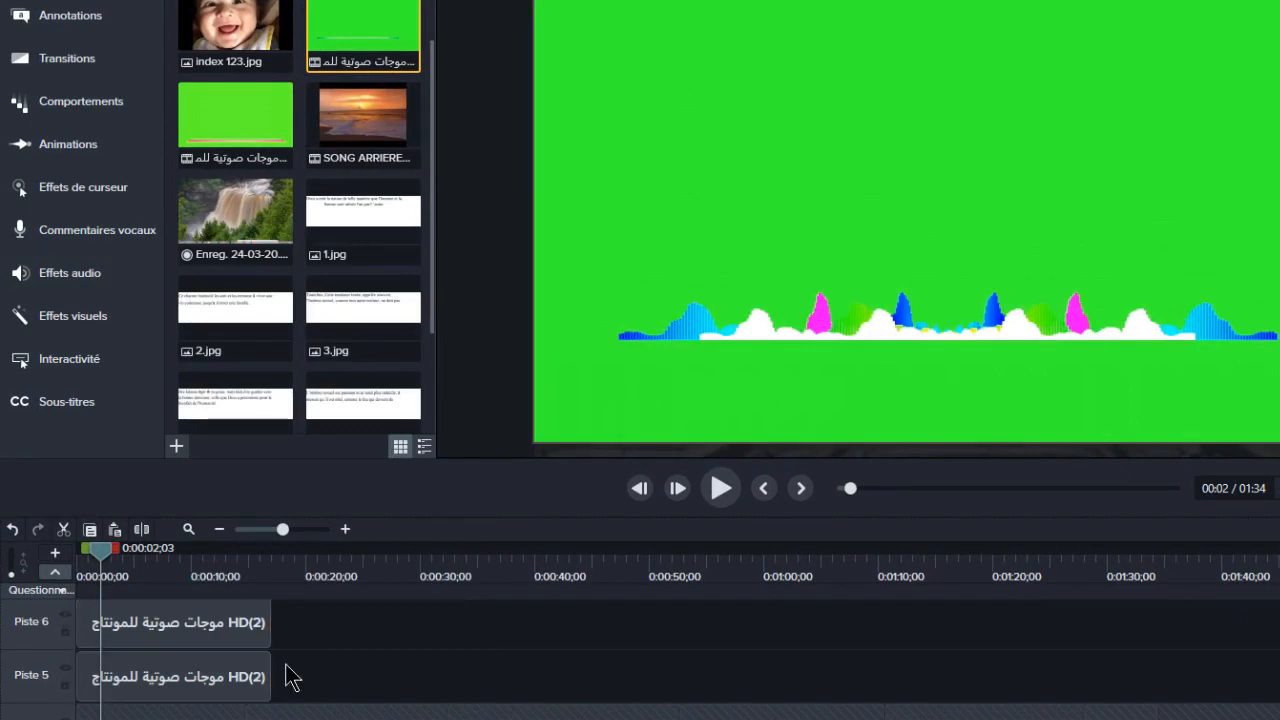
left_click(212, 621)
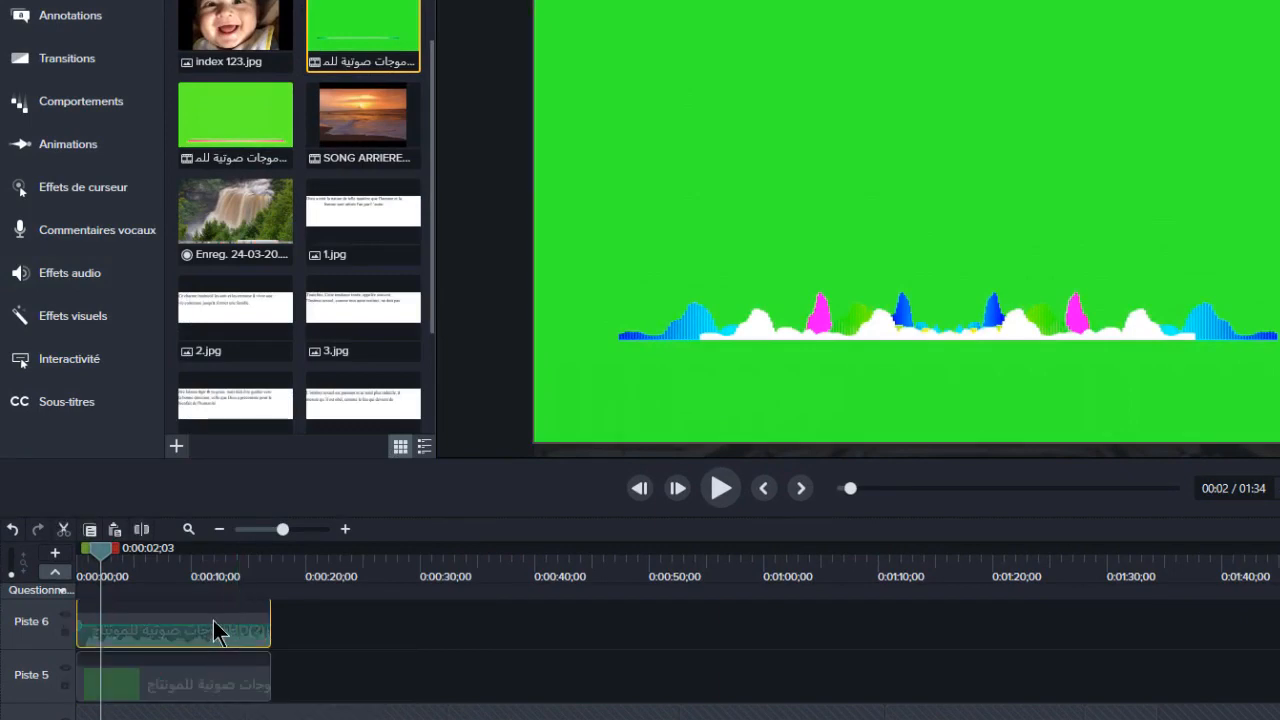
right_click(213, 620)
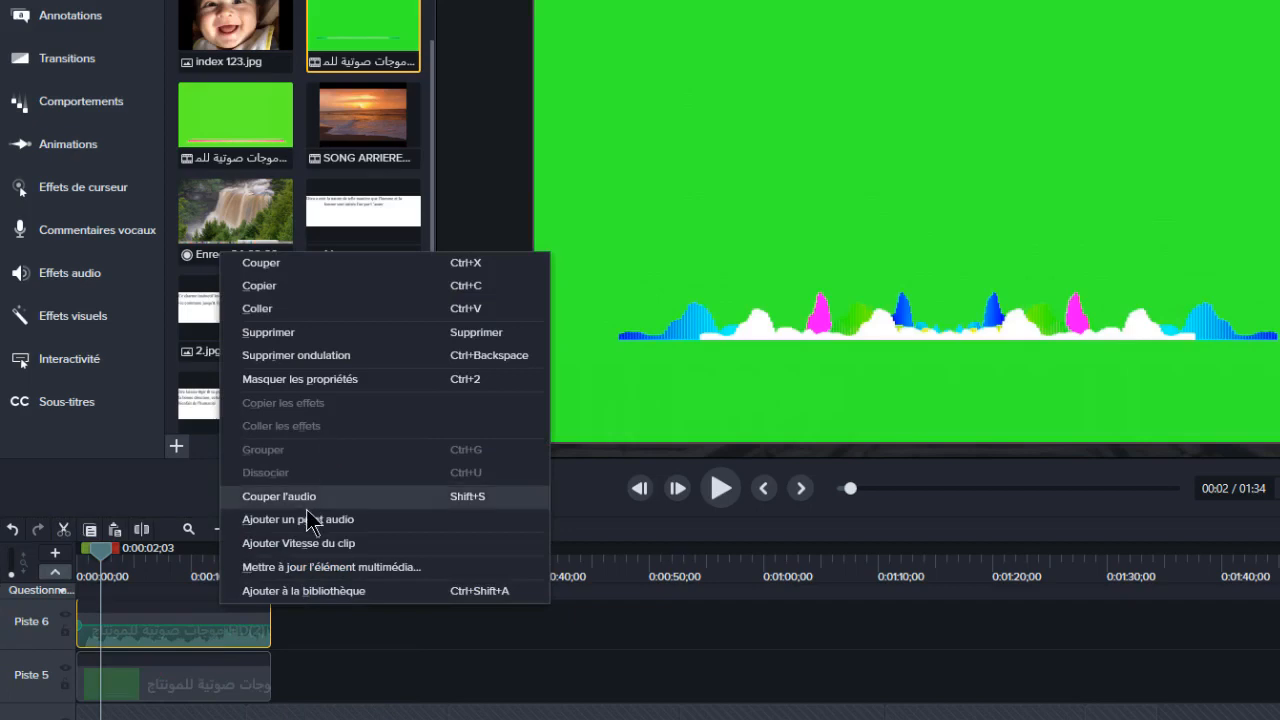
left_click(356, 332)
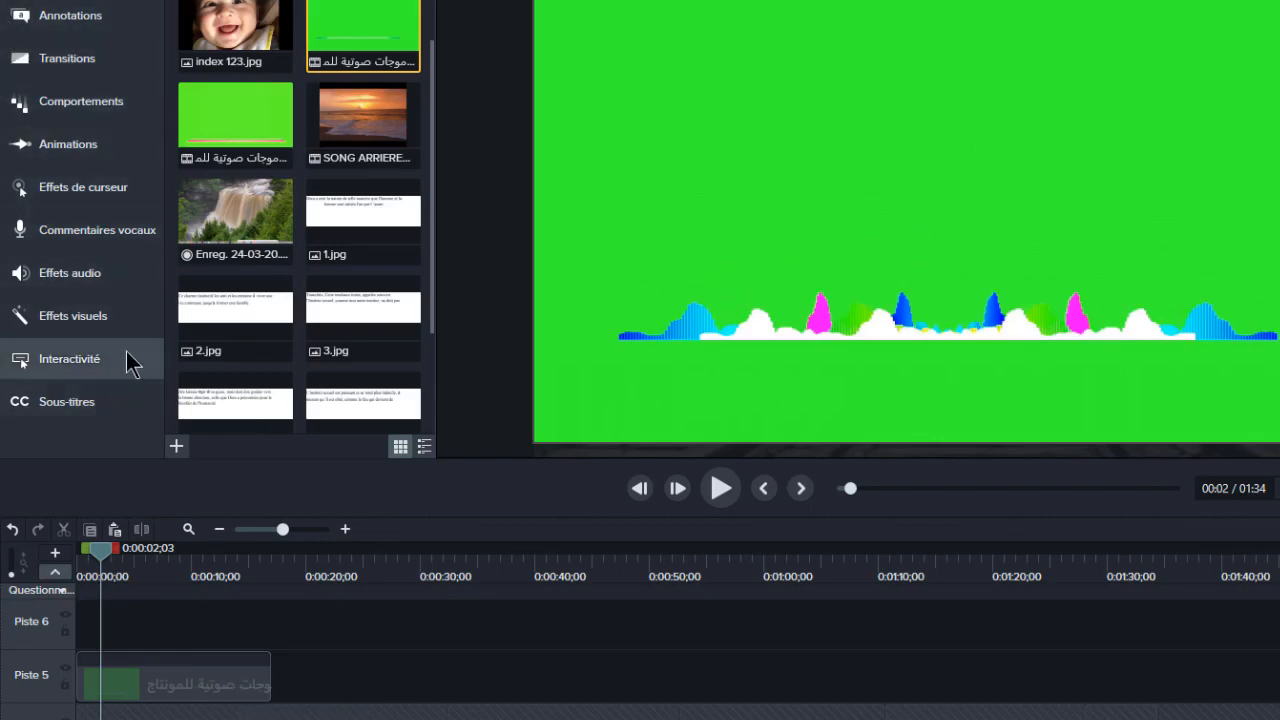
Step: Apply the Suppression couleur effect to the wave clip, sample its green background as the removed colour, and move the clip to X 41.3, Y 32.0
left_click(143, 325)
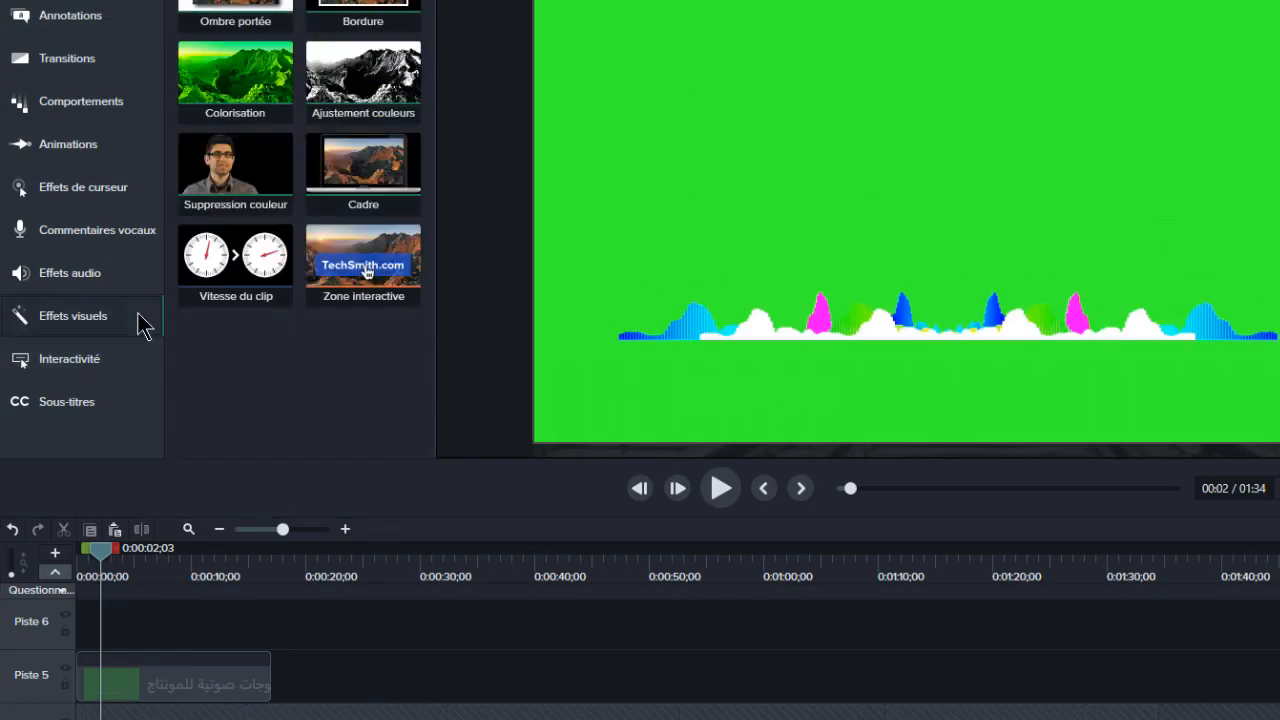
left_click(166, 692)
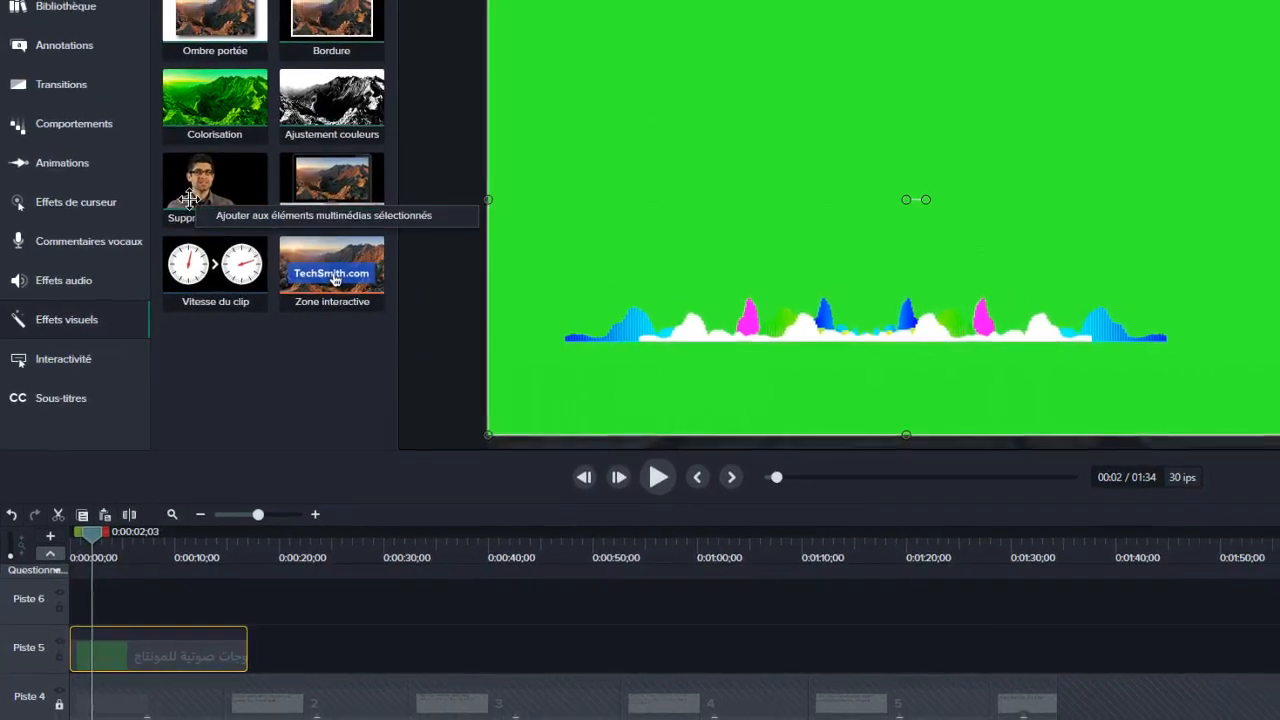
left_click_drag(189, 199, 849, 331)
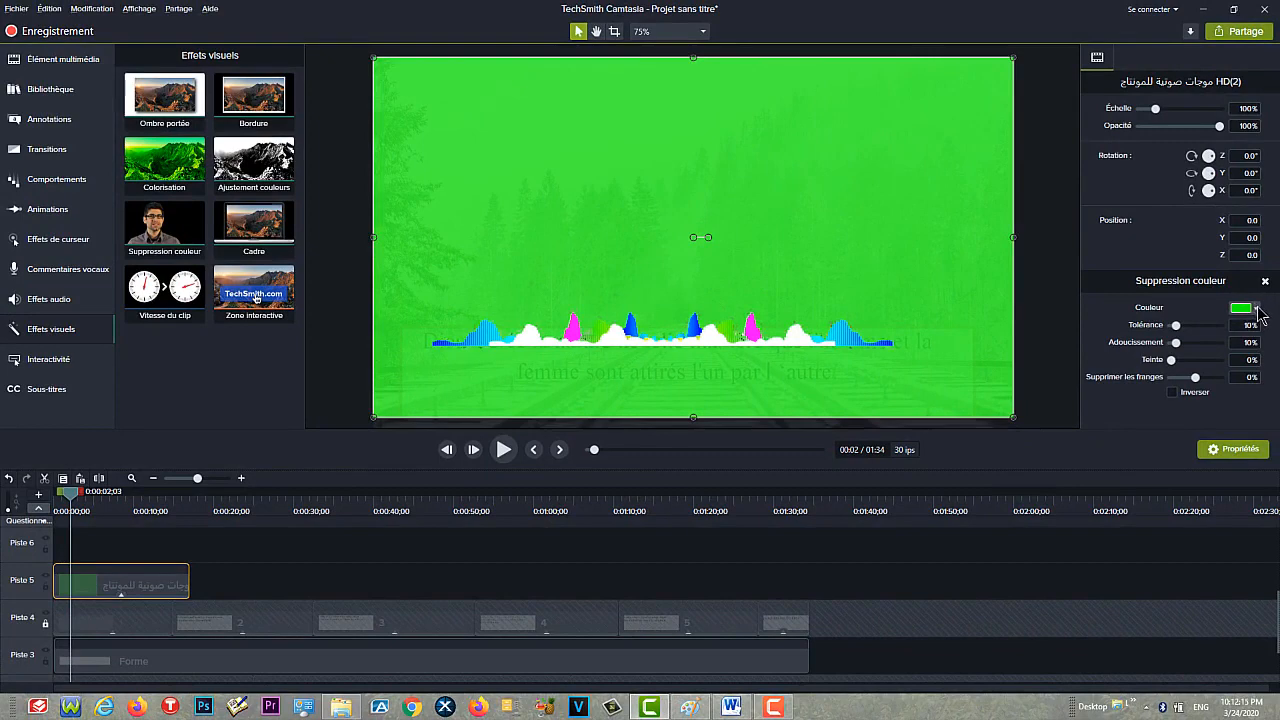
left_click(1257, 311)
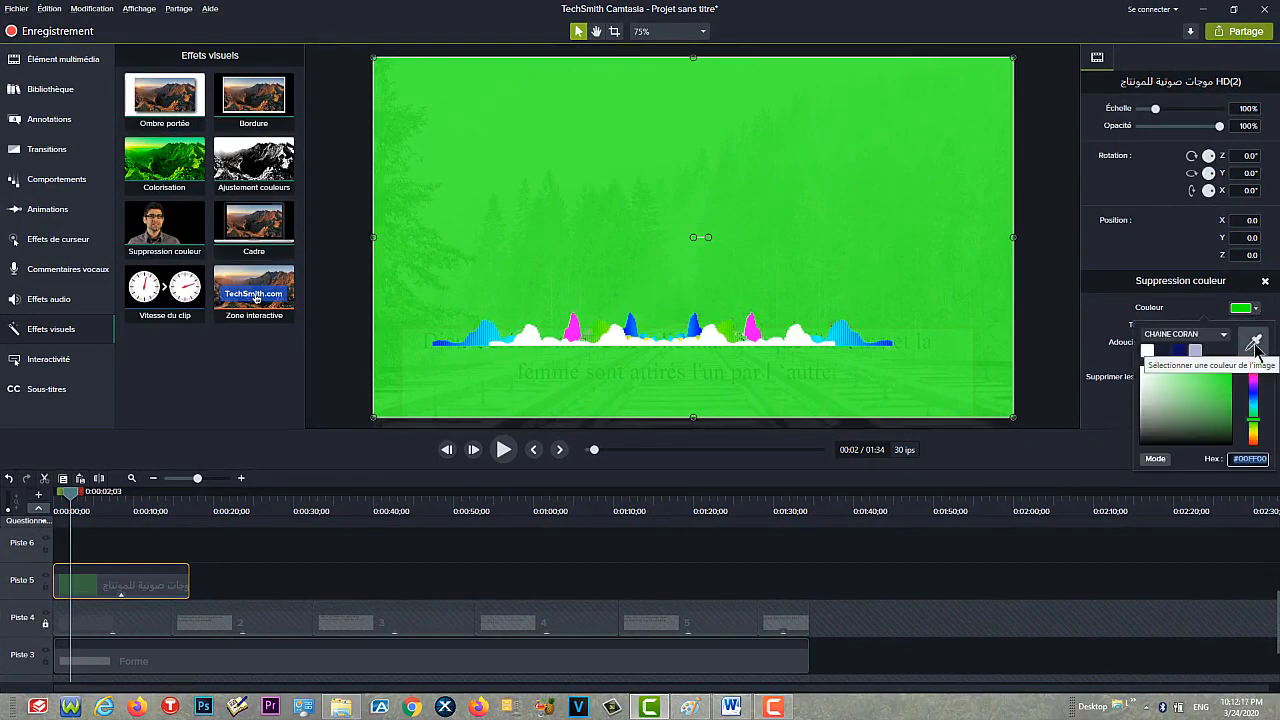
left_click(1254, 344)
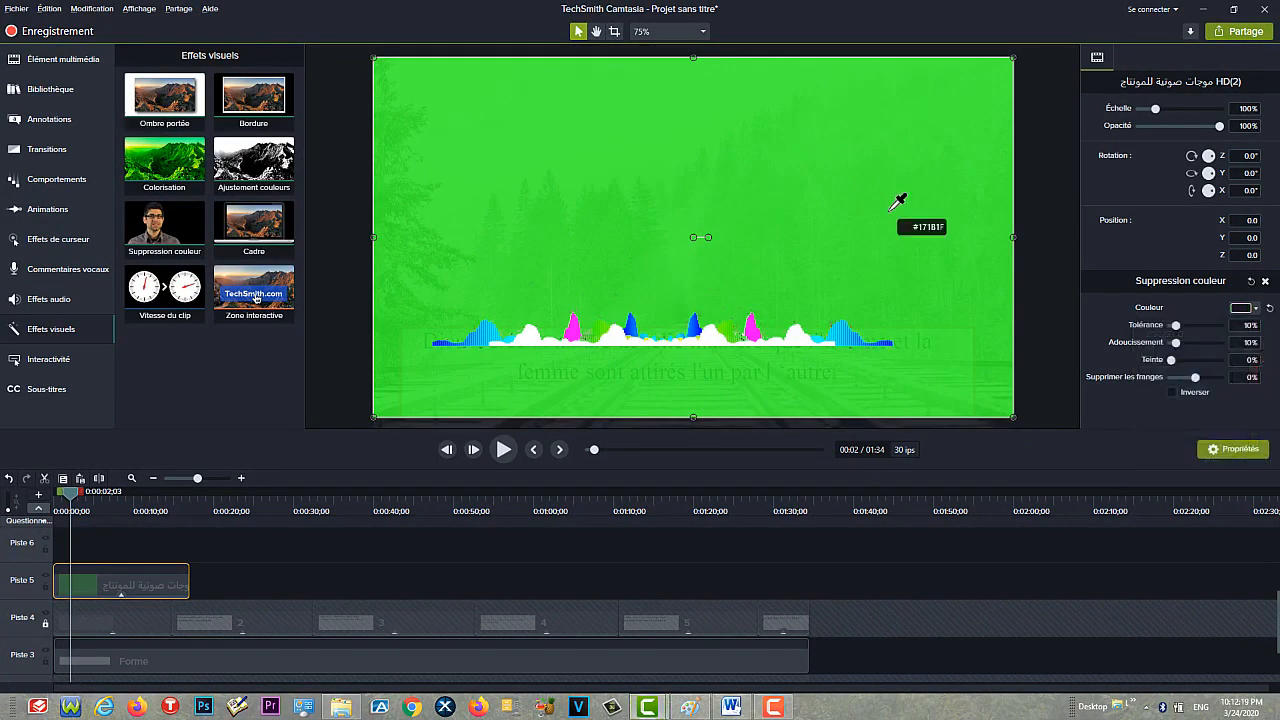
left_click(857, 199)
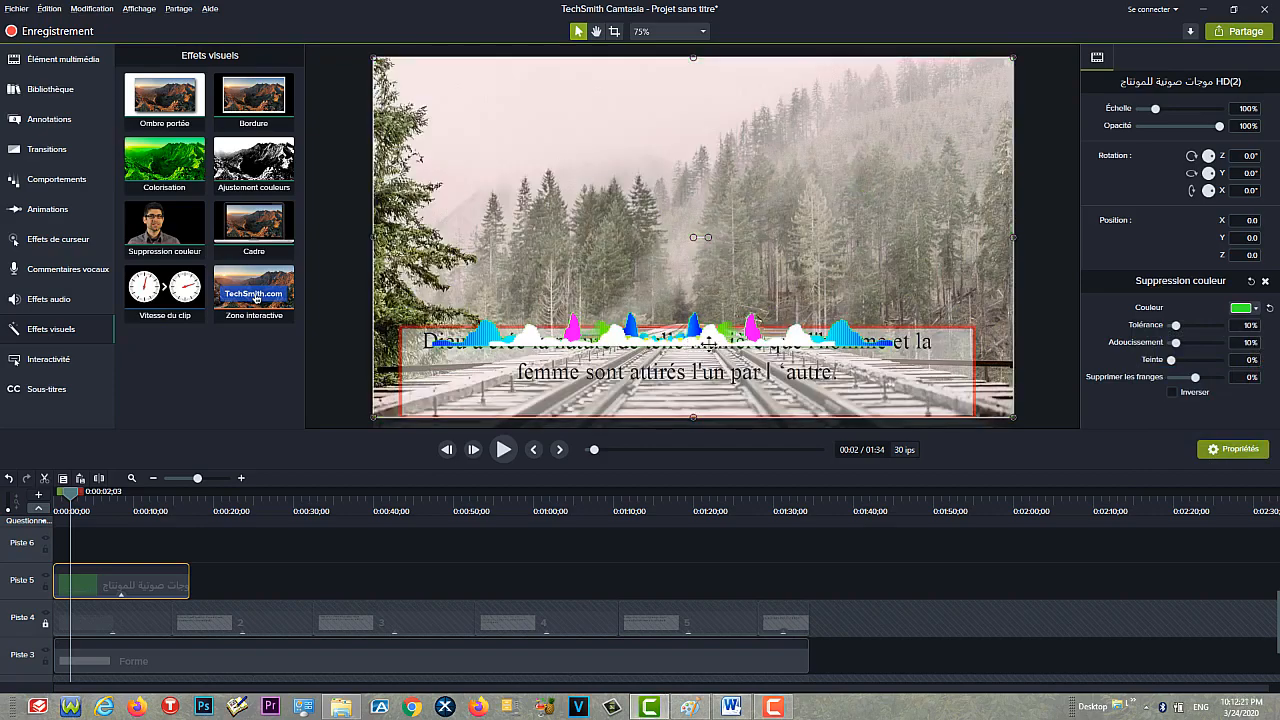
left_click_drag(651, 339, 662, 323)
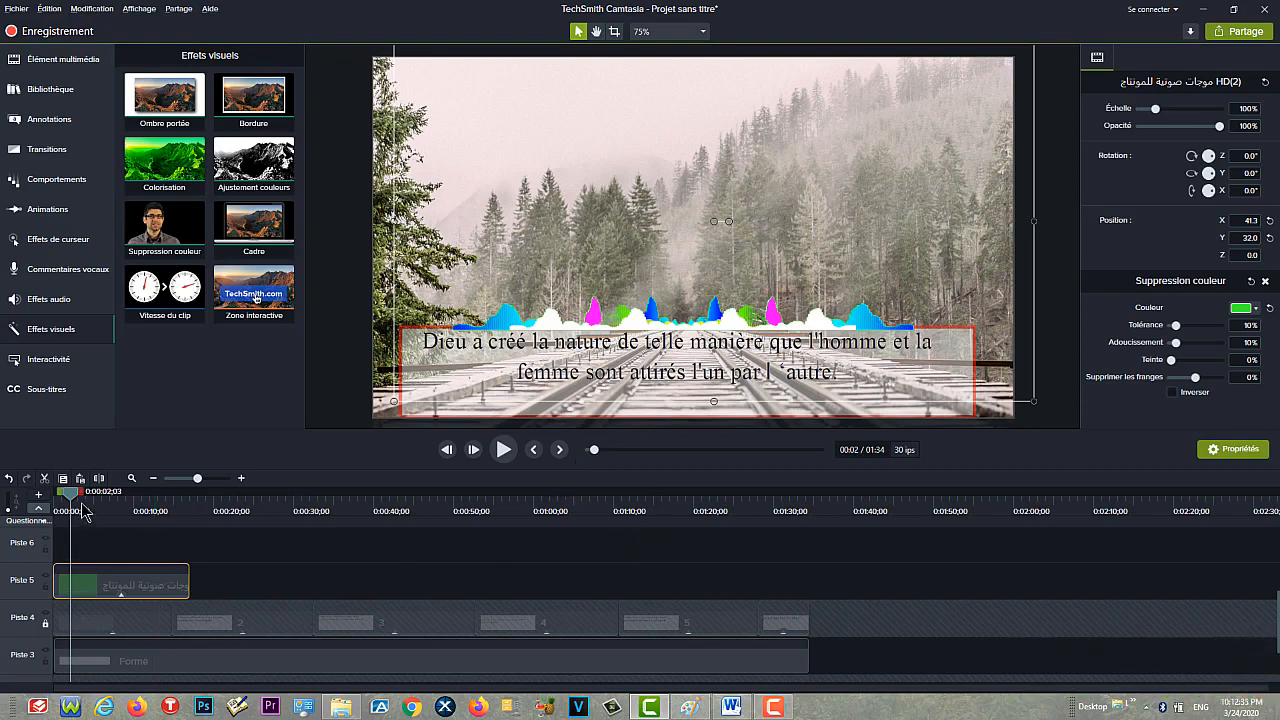
Step: Copy the keyed sound-wave clip and paste two copies on Piste 5, starting at about 0:20 and 0:41
right_click(121, 591)
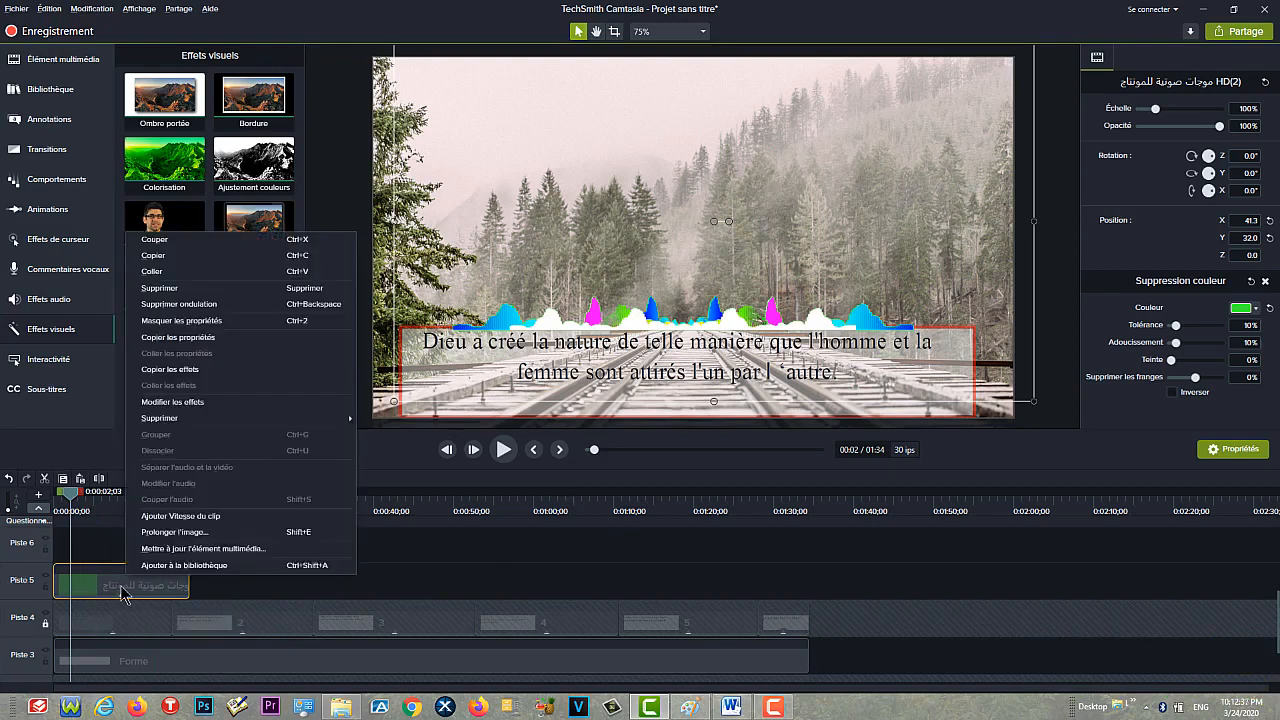
left_click(201, 258)
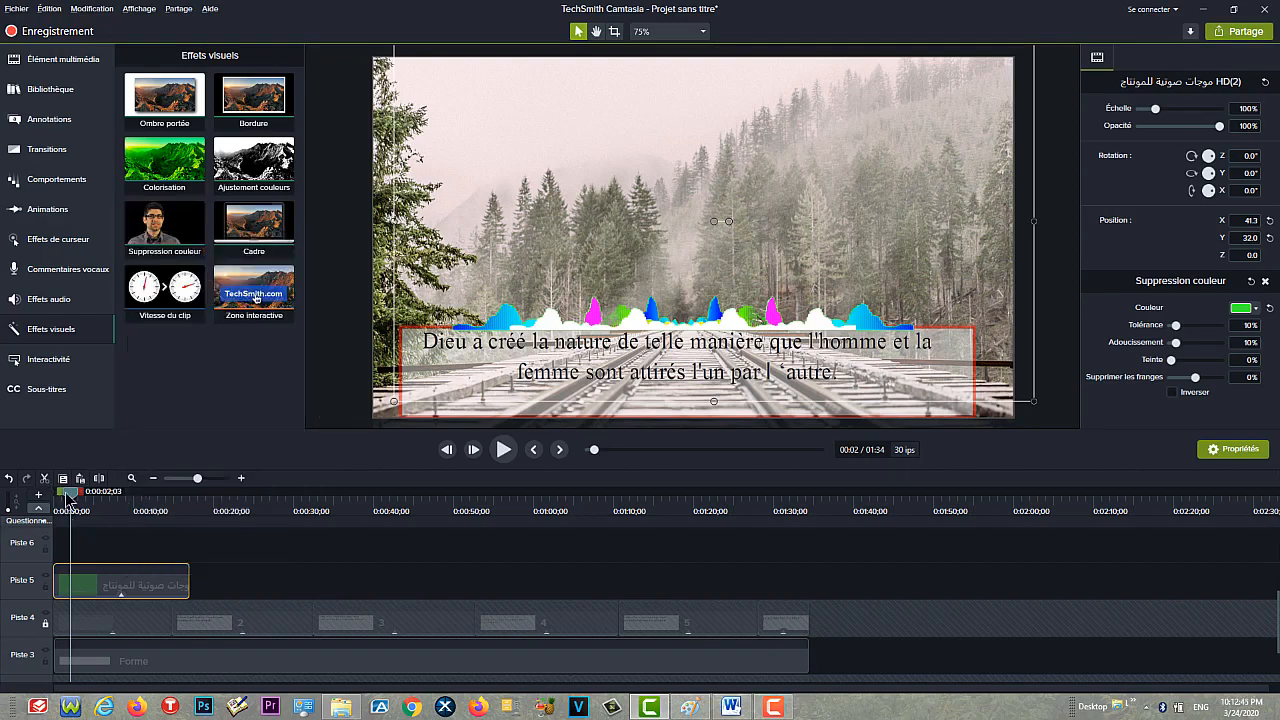
left_click_drag(72, 500, 201, 545)
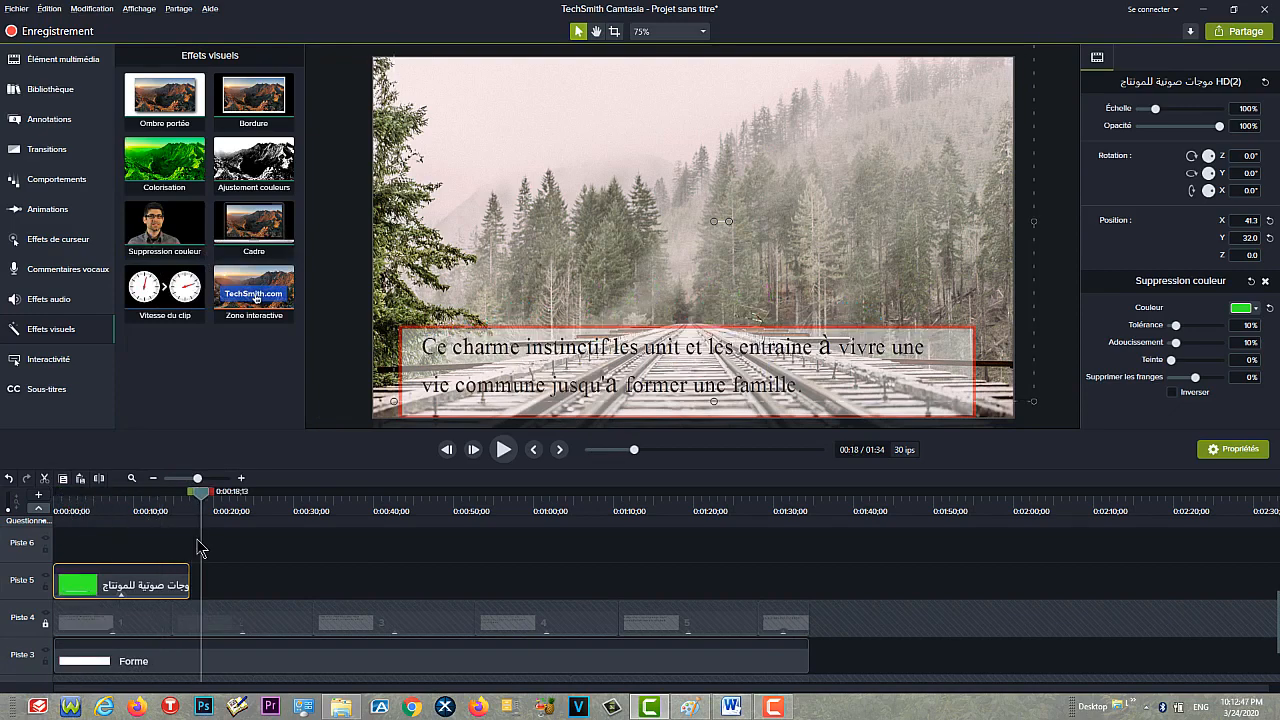
right_click(220, 582)
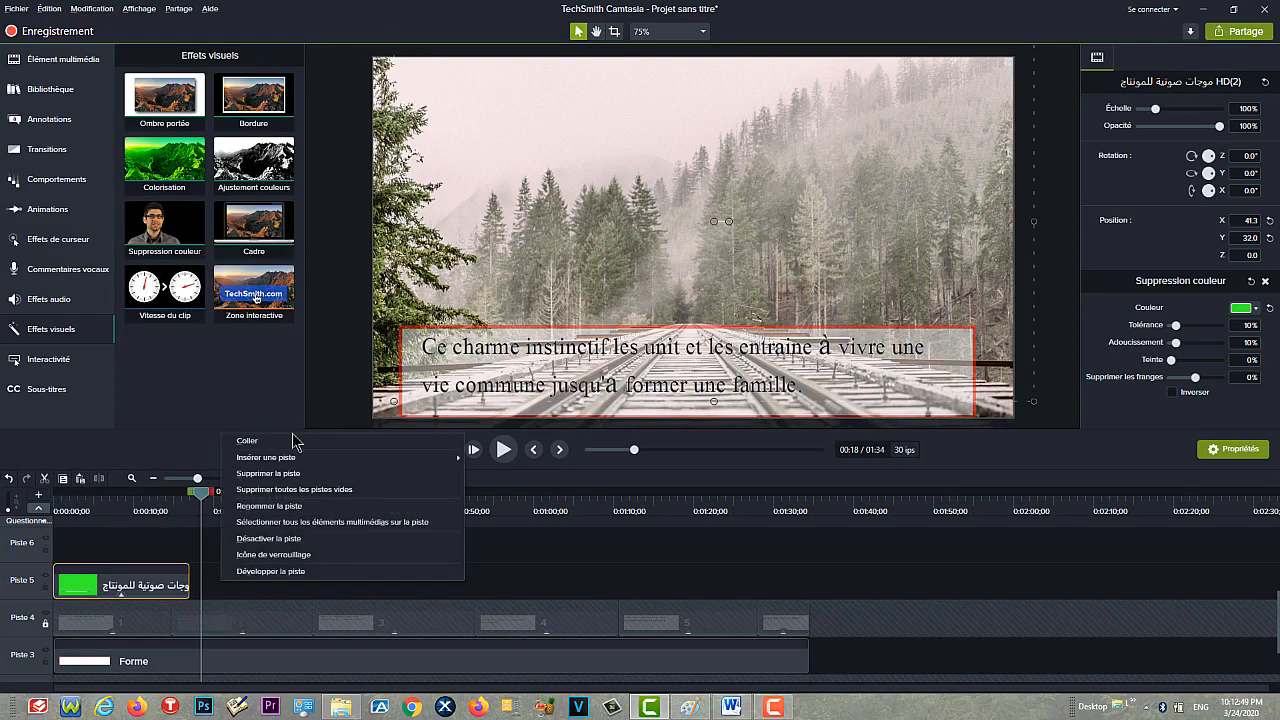
left_click(291, 436)
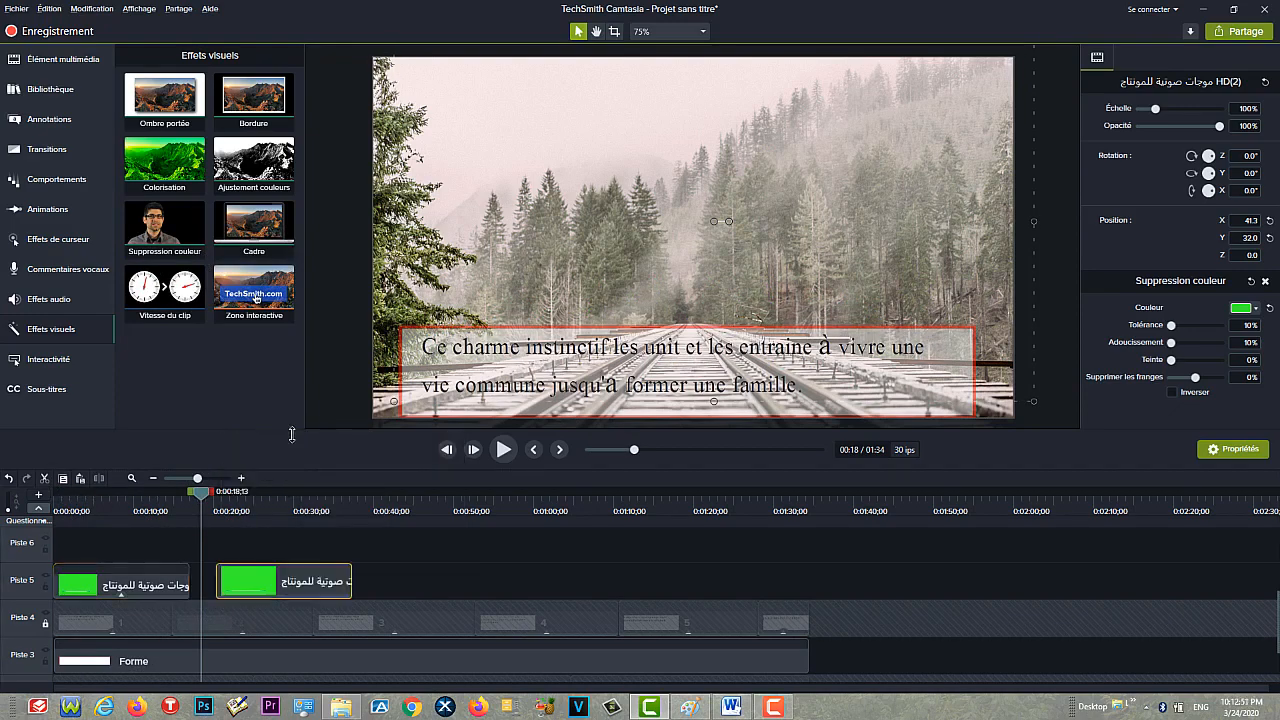
left_click_drag(207, 500, 368, 548)
right_click(384, 590)
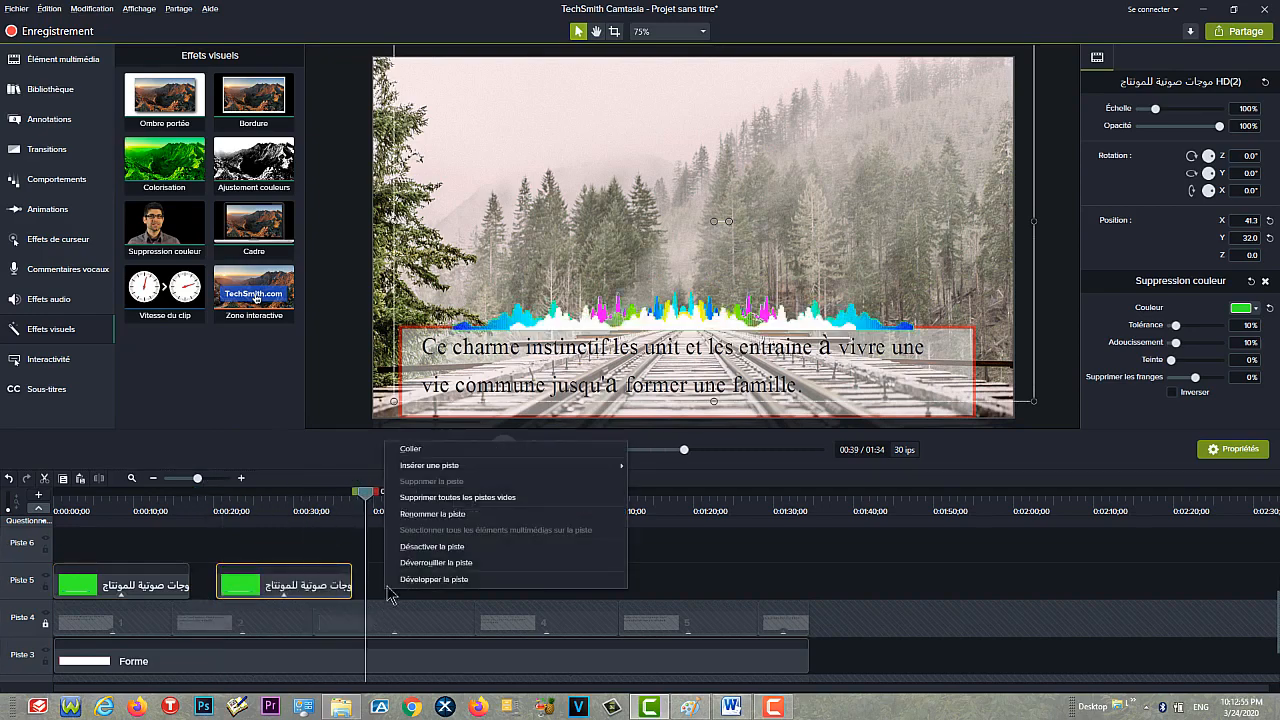
left_click(484, 451)
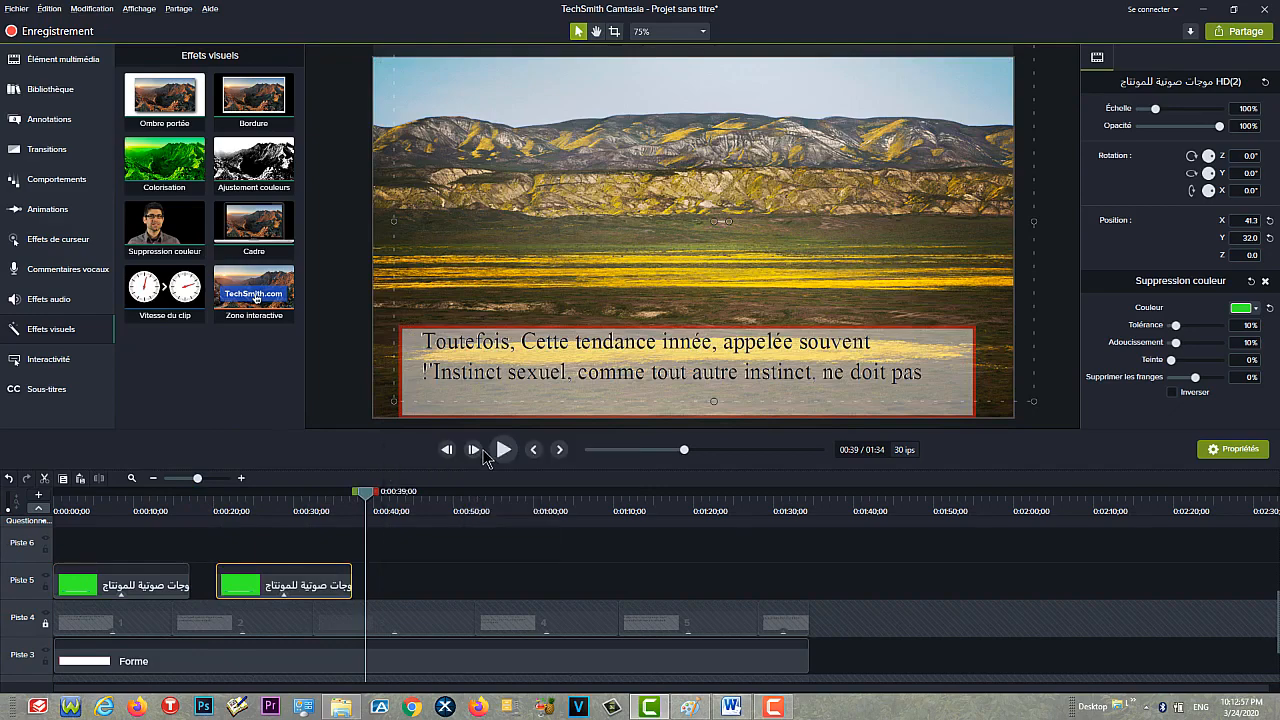
Step: Paste two more sound-wave copies on Piste 5, starting at about 1:03 and 1:25
left_click_drag(373, 497, 541, 525)
right_click(558, 597)
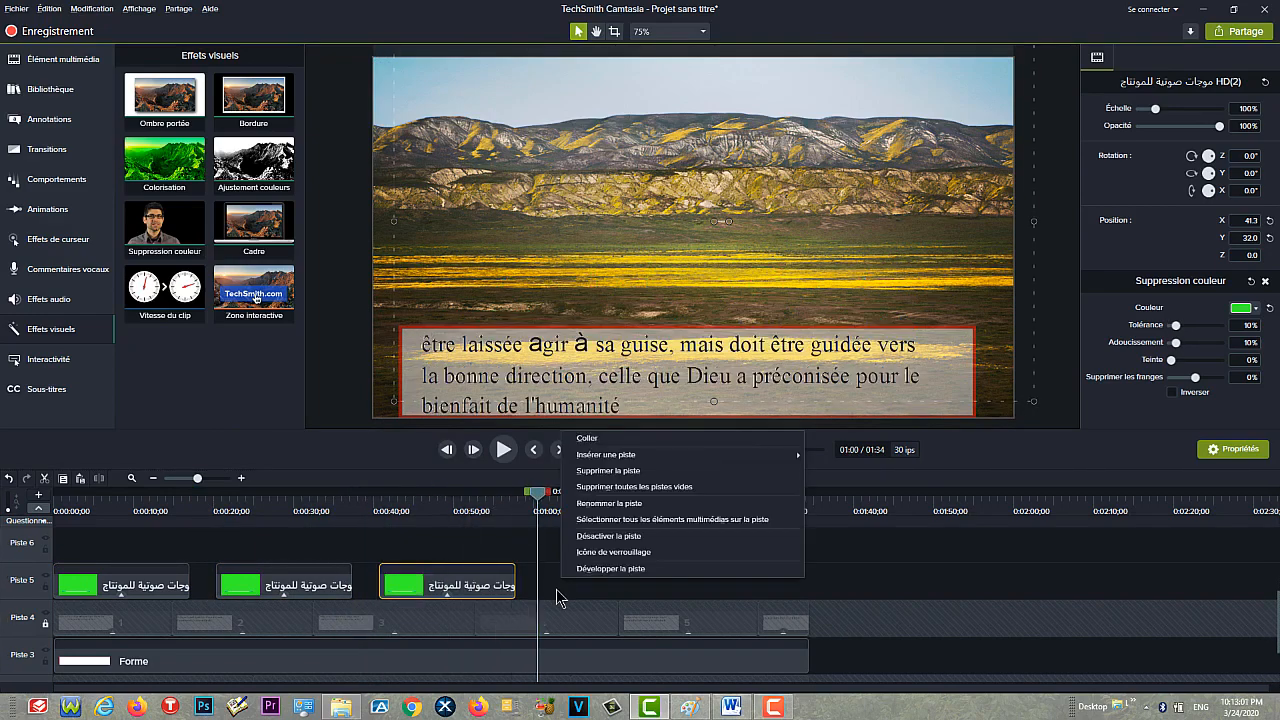
left_click(622, 441)
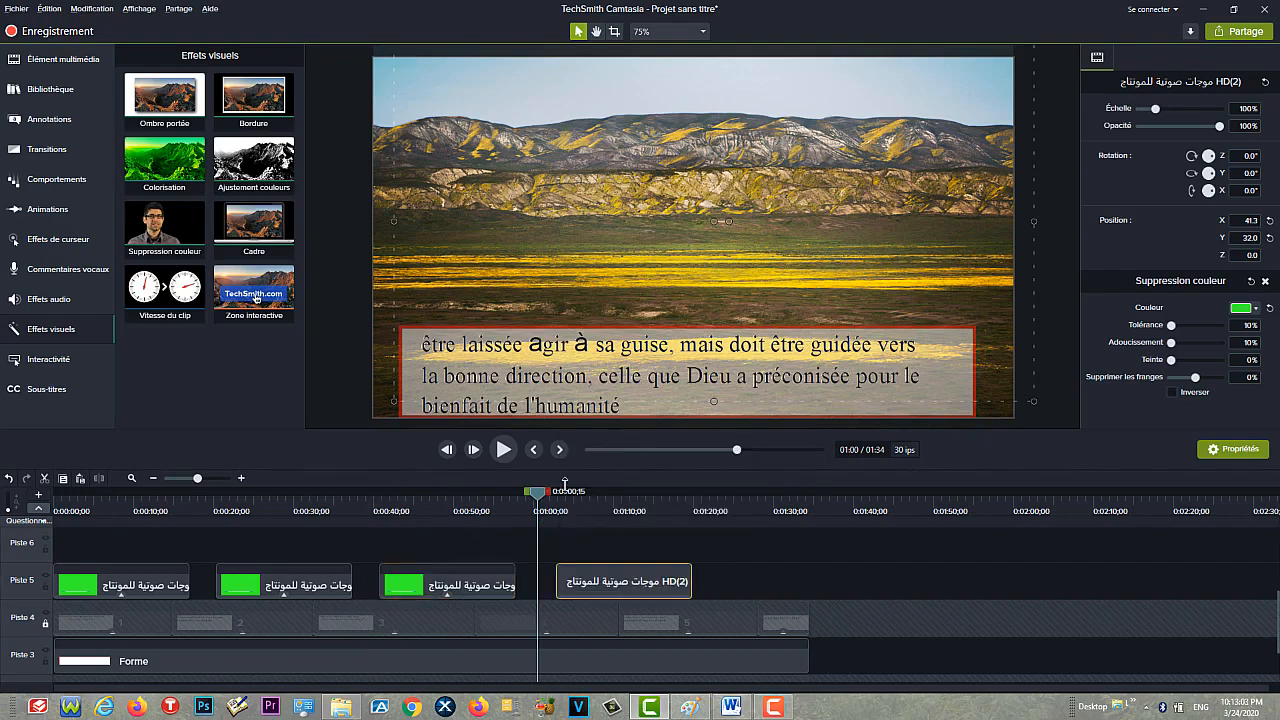
key("space")
key("space")
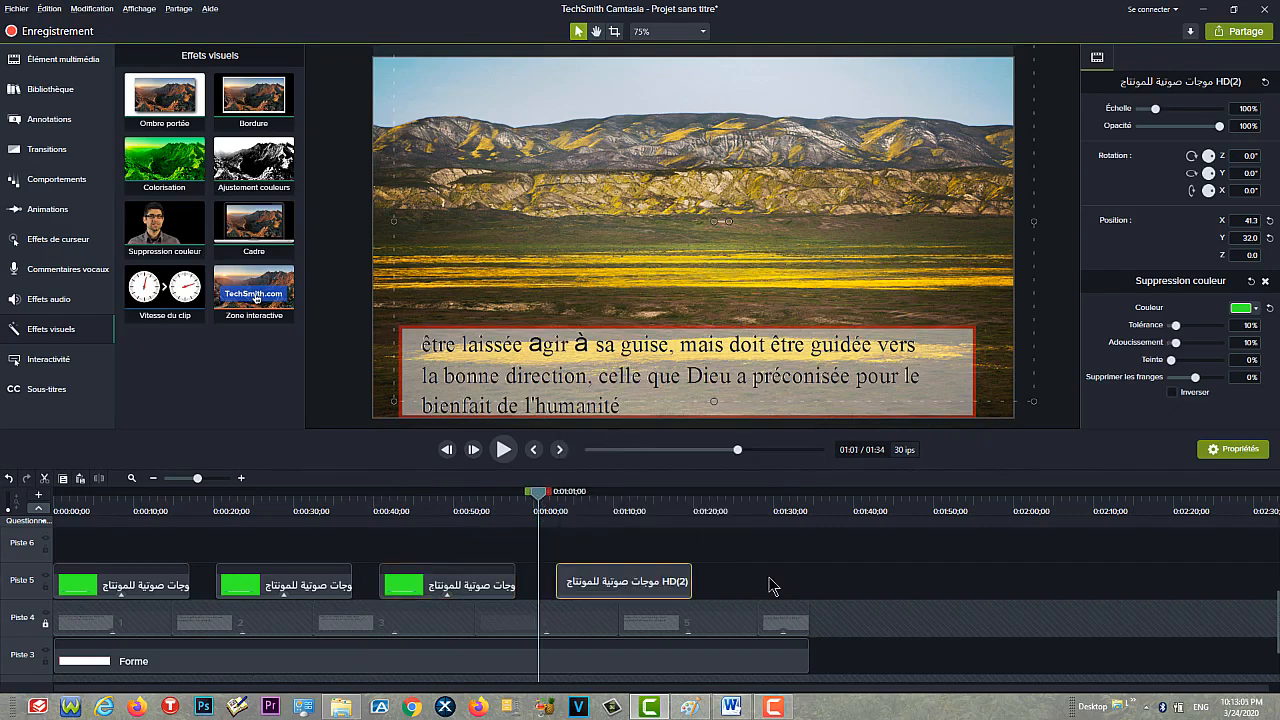
left_click_drag(588, 502, 723, 560)
right_click(736, 588)
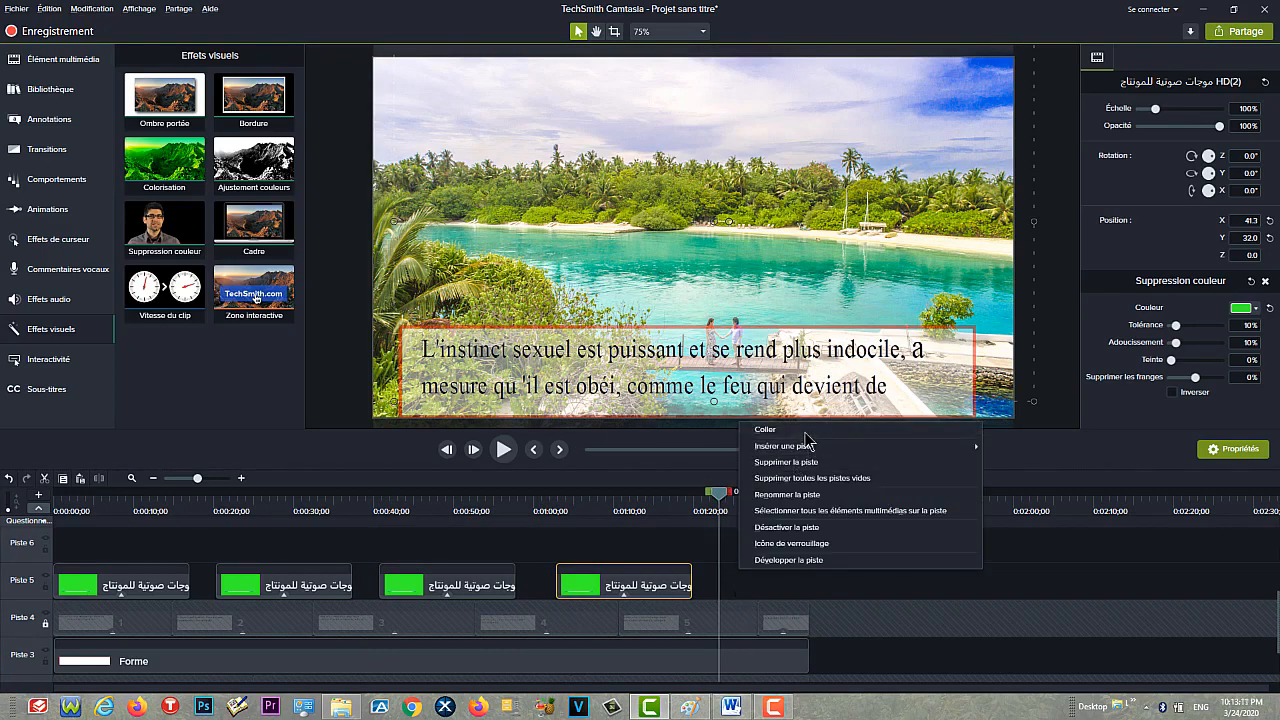
left_click(805, 432)
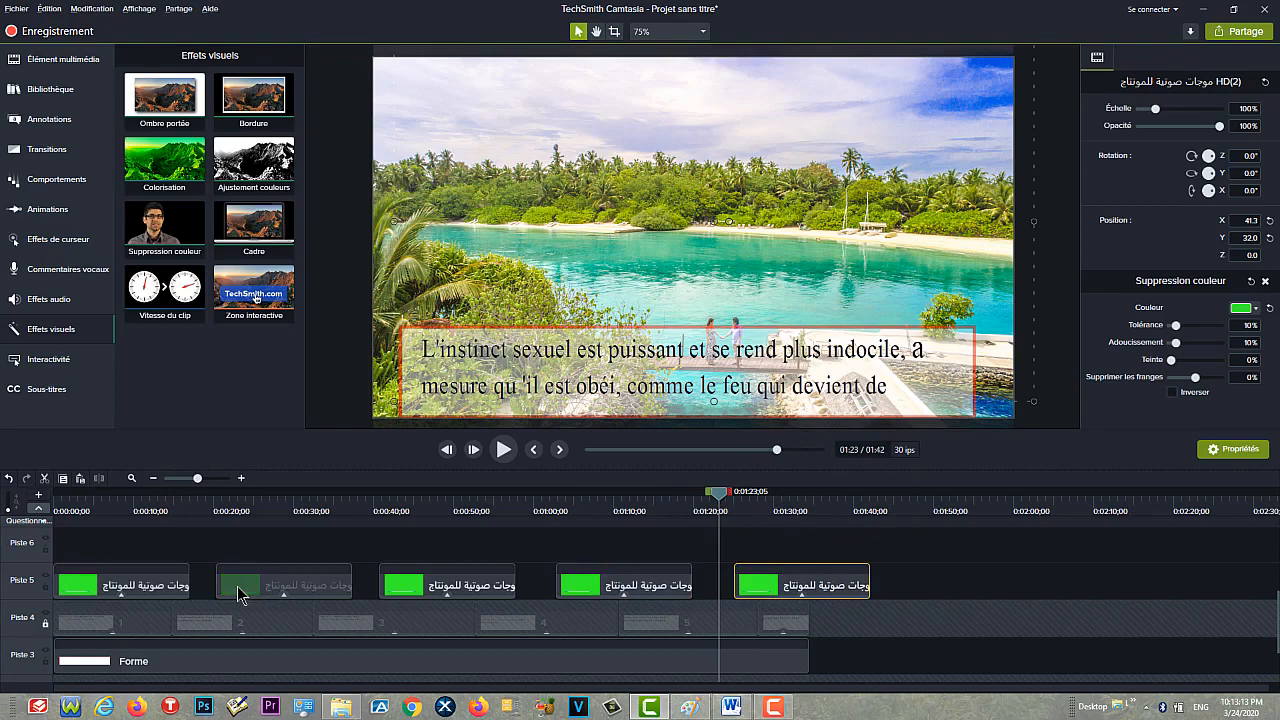
Step: Close the gaps on Piste 5 by moving the four pasted sound-wave clips end to end behind the first one
left_click_drag(240, 592, 206, 591)
left_click_drag(395, 582, 384, 592)
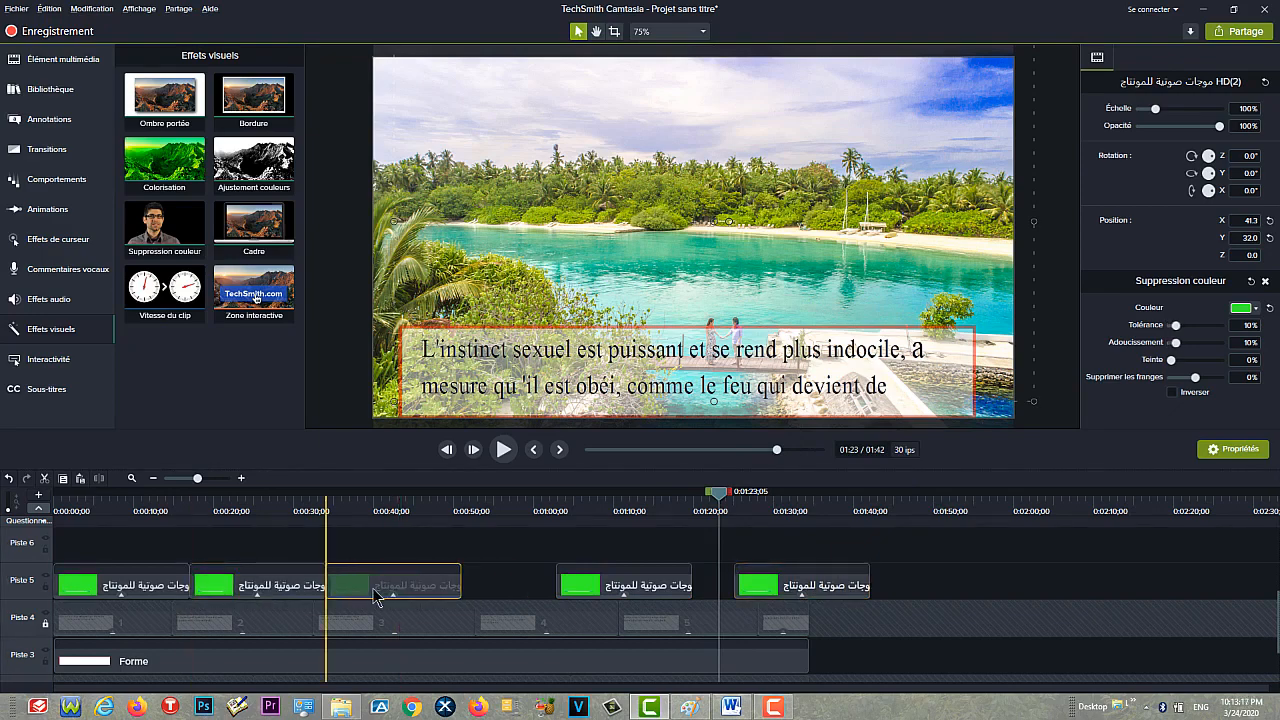
left_click_drag(571, 586, 485, 597)
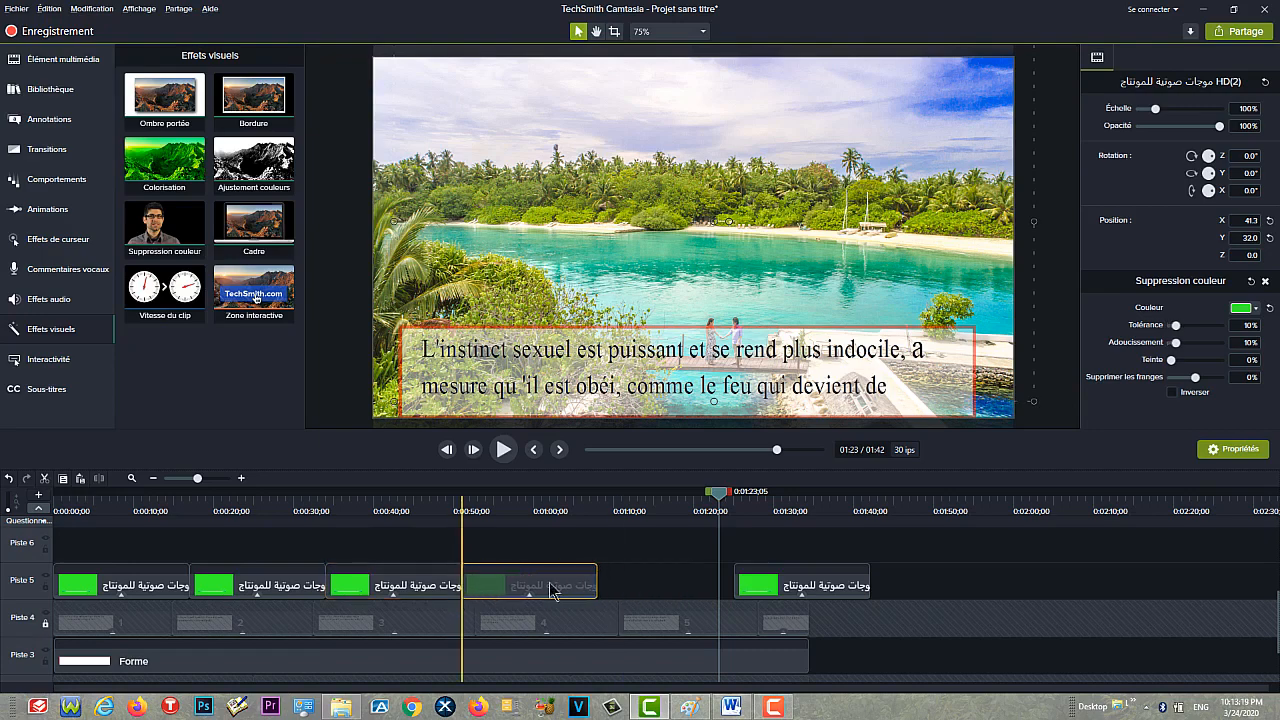
left_click_drag(770, 592, 566, 606)
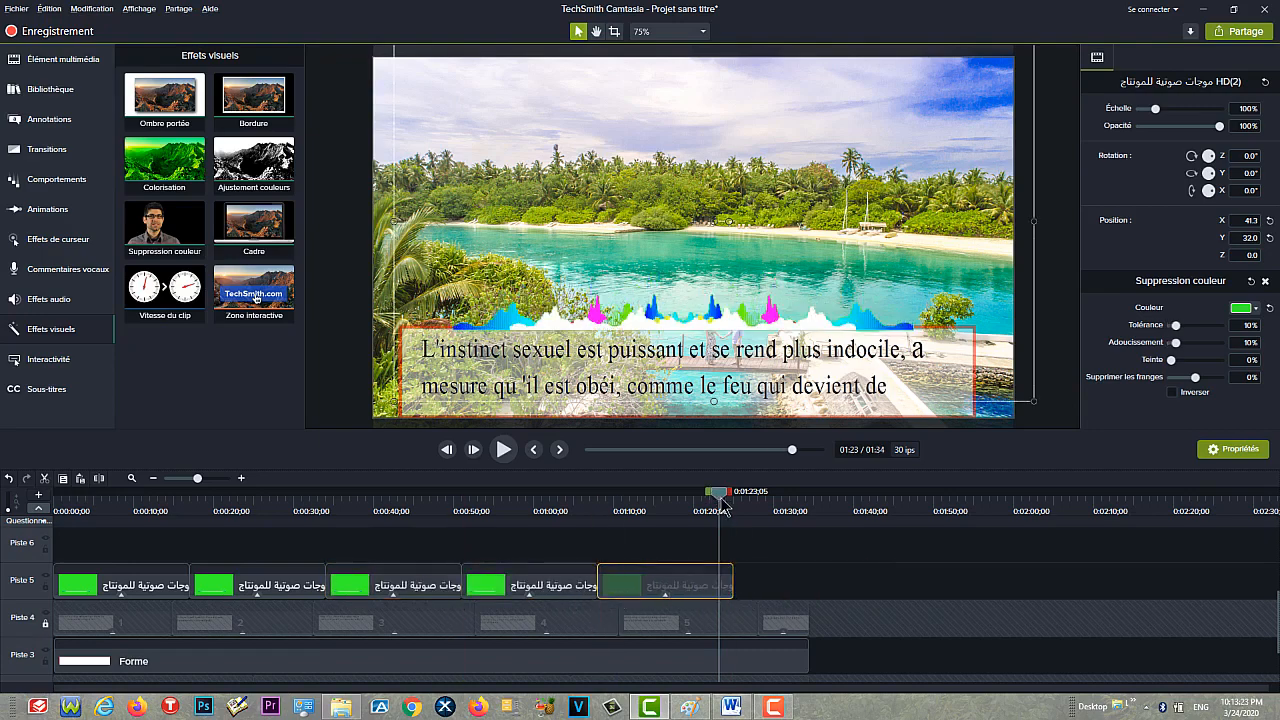
Step: Paste a sixth sound-wave clip on Piste 5 and butt it against the end of the fifth one
mouse_move(726, 510)
left_mouse_down()
mouse_move(760, 512)
mouse_move(745, 517)
left_mouse_up()
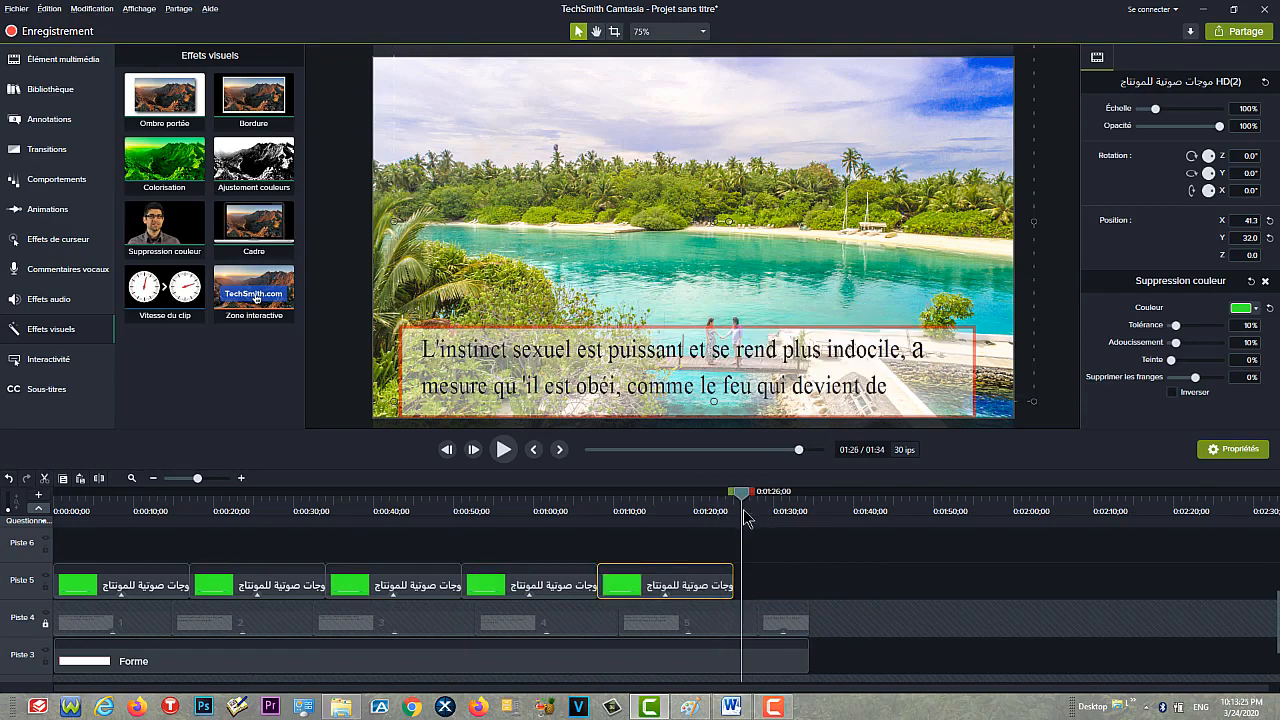
right_click(757, 592)
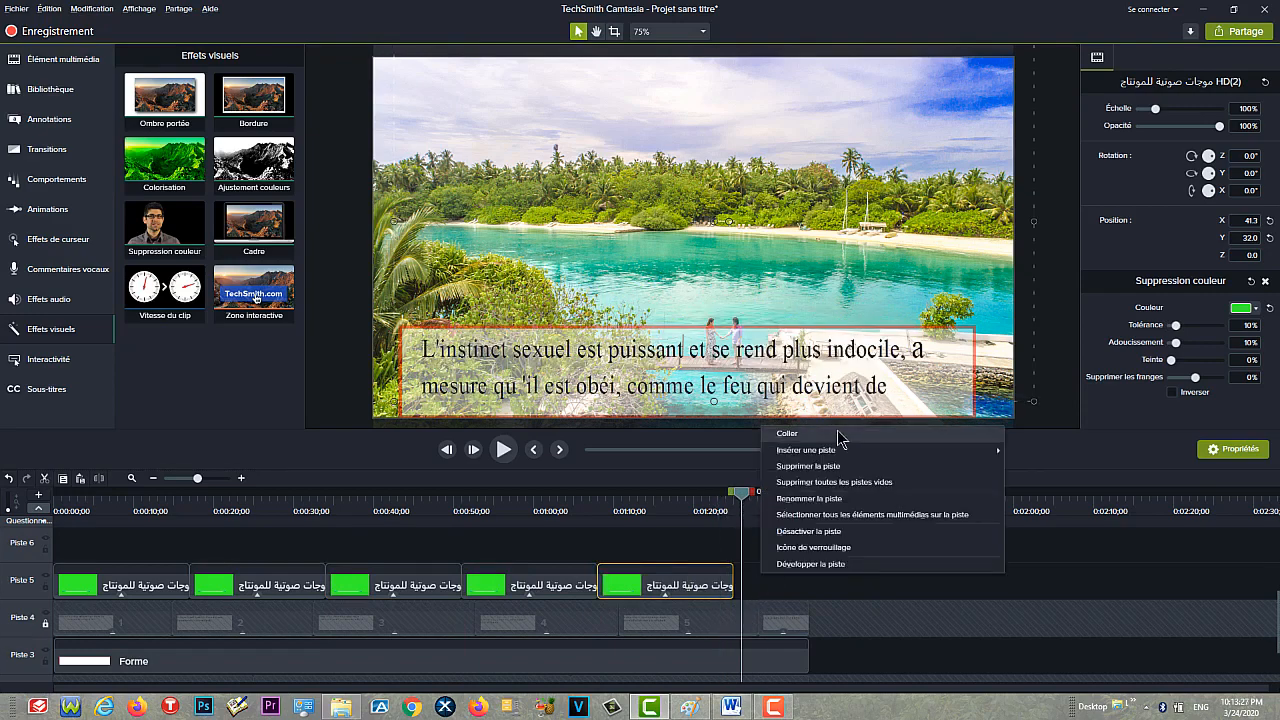
left_click(838, 433)
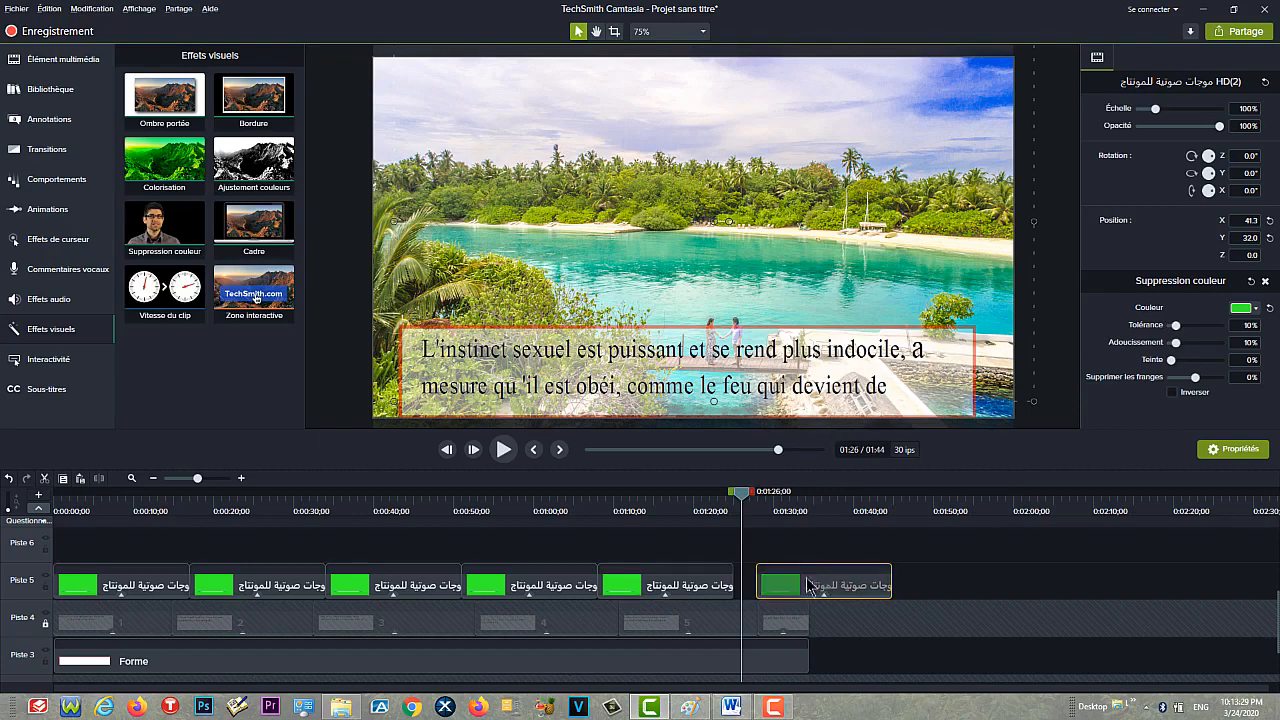
left_click_drag(752, 592, 736, 592)
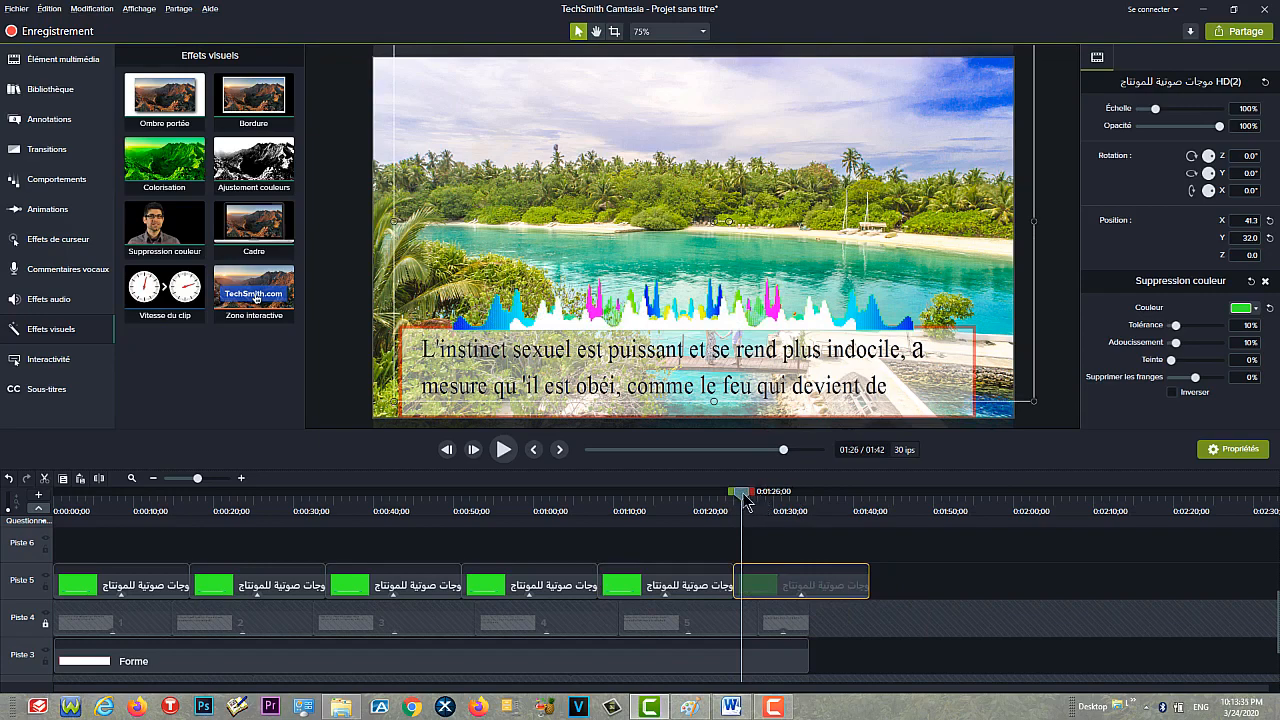
Step: Split the sixth sound-wave clip on Piste 5 at about 1:34, where the banner ends, and delete the leftover part
left_click_drag(745, 503, 810, 512)
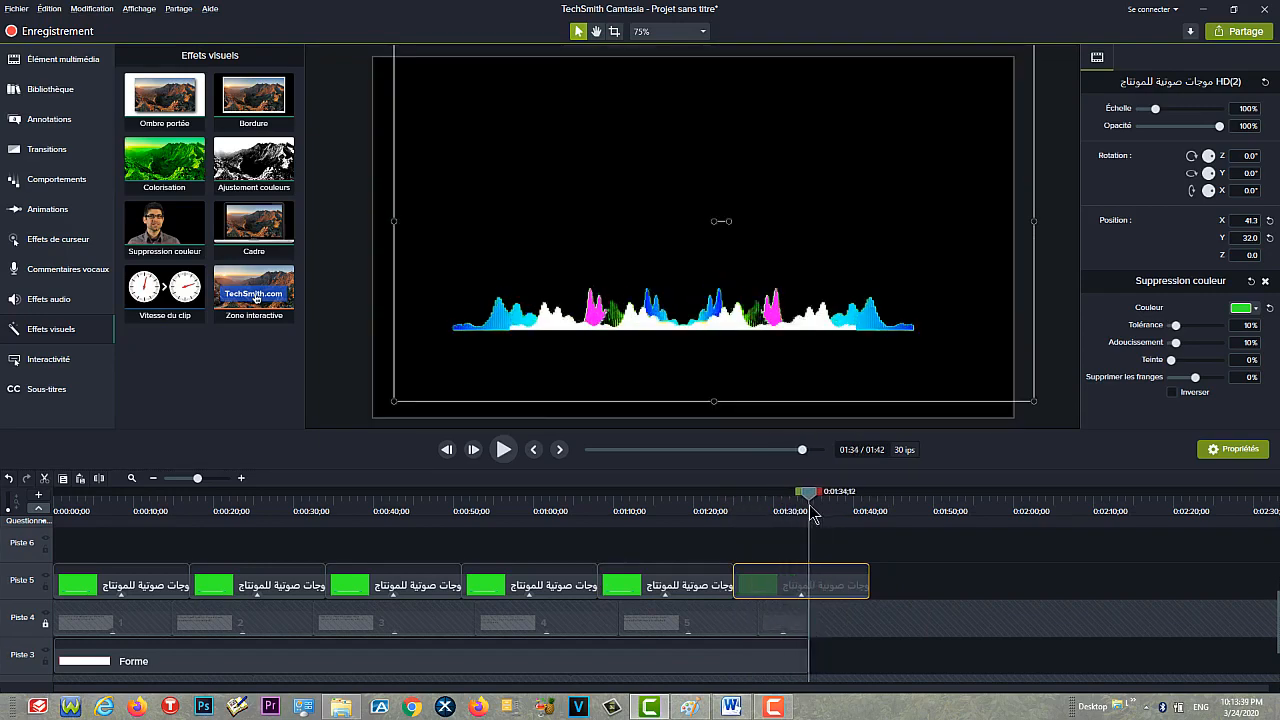
left_click(100, 479)
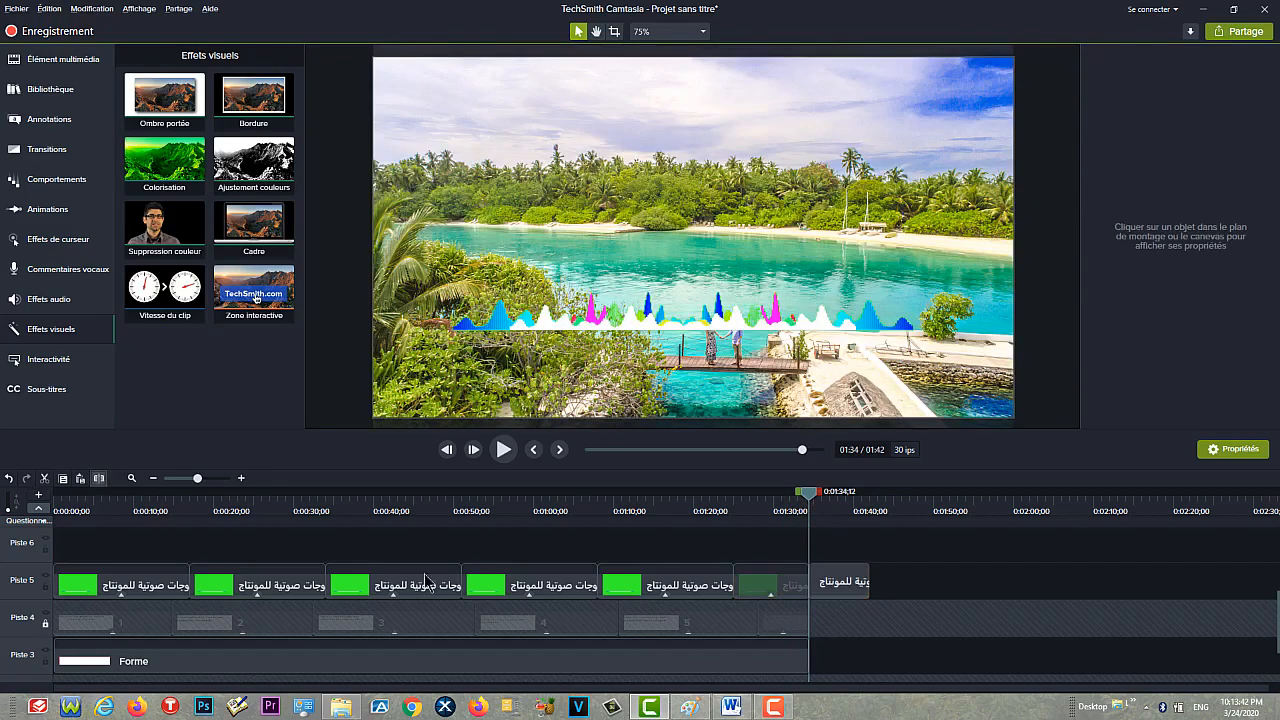
right_click(836, 582)
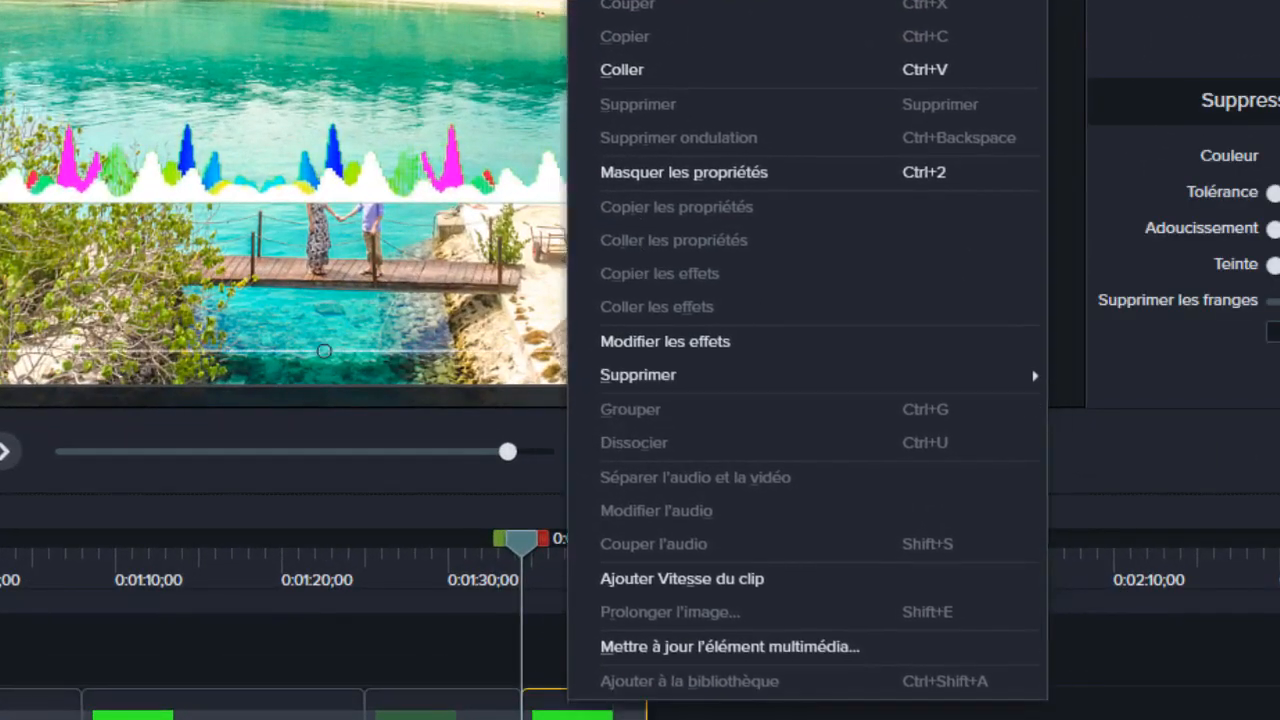
left_click(703, 98)
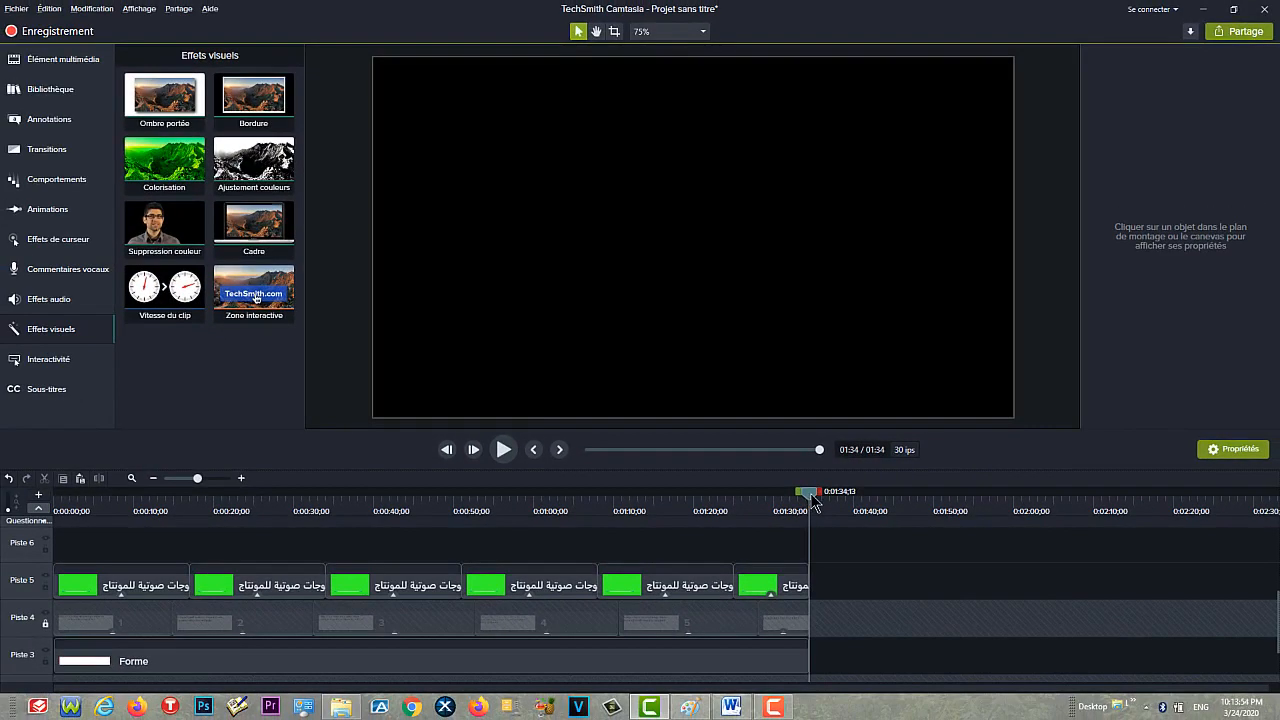
Step: Play the montage from about 0:08 to 0:21 to check the sound waves with the timed text
left_click_drag(811, 495, 125, 542)
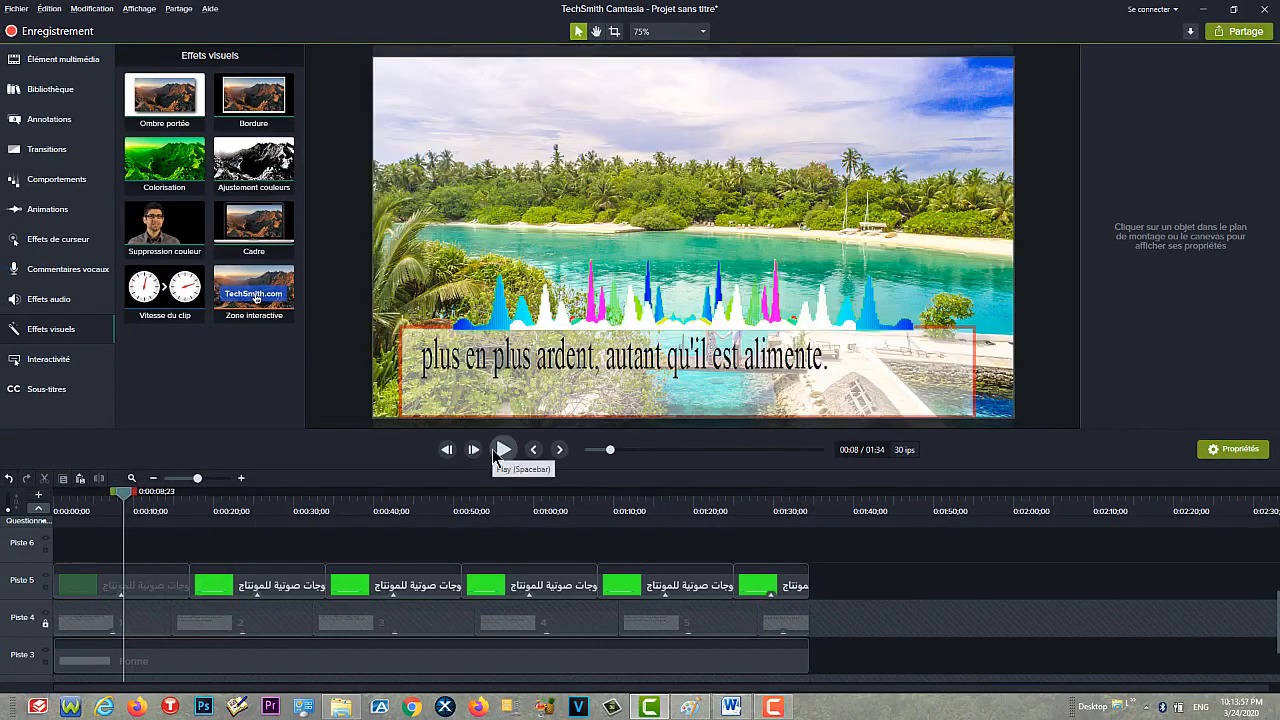
left_click(502, 450)
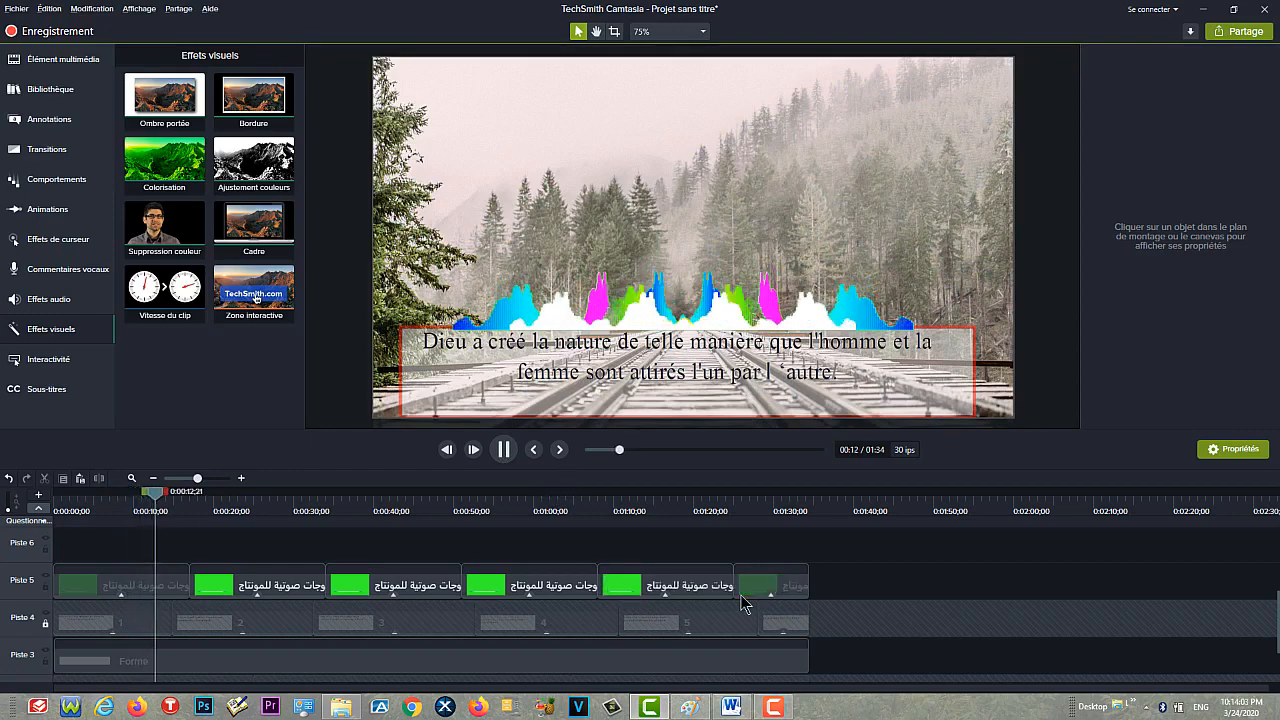
left_click(504, 451)
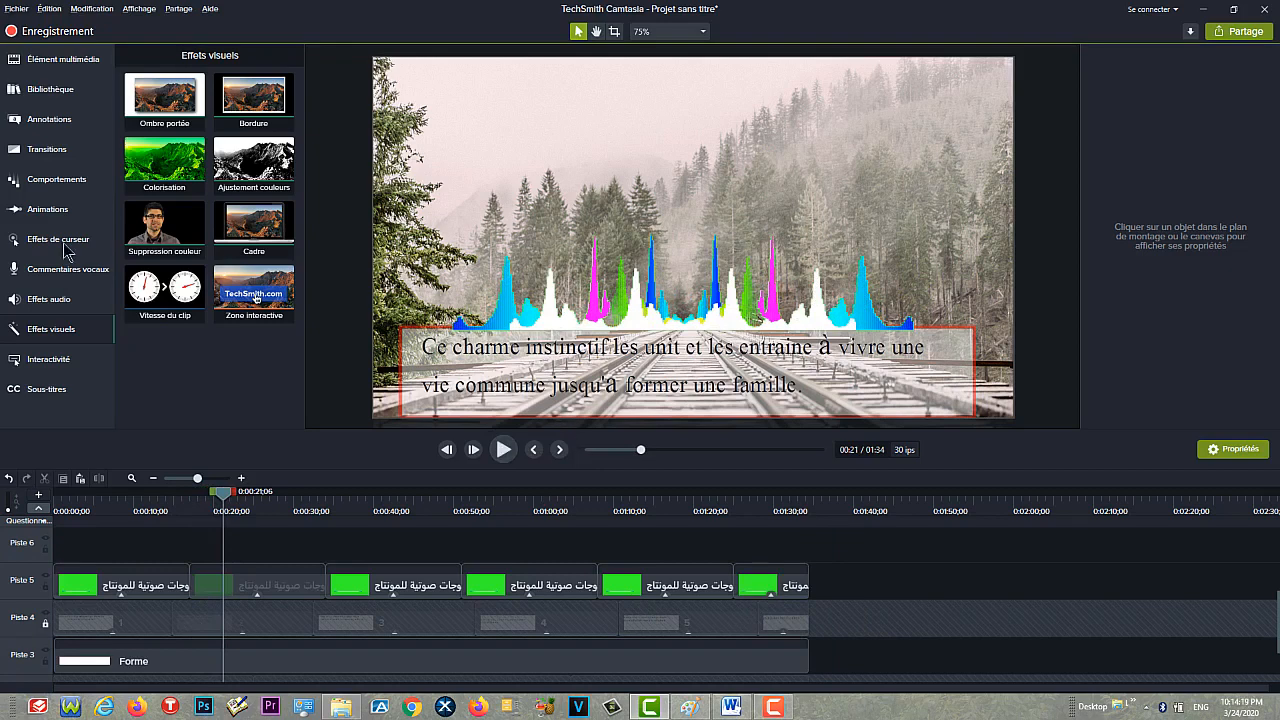
Step: Add the image index 123.jpg to the timeline at 0:00 on Piste 6
left_click(72, 65)
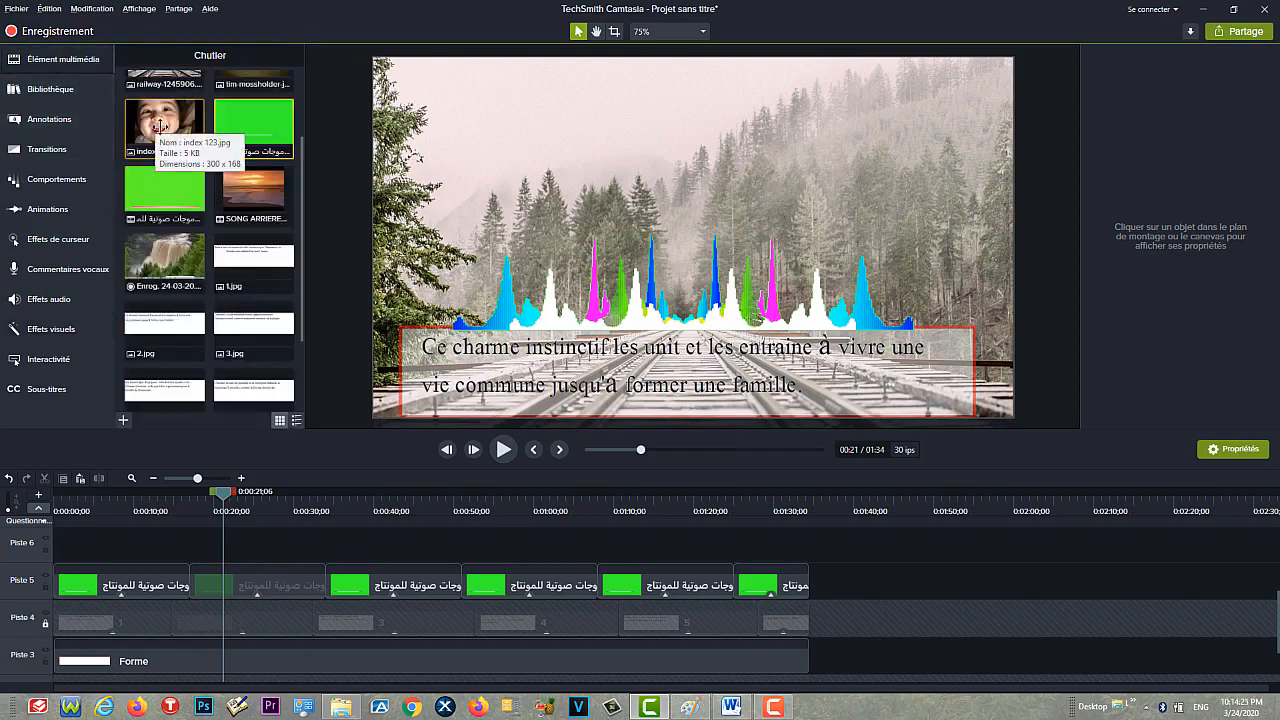
left_click_drag(222, 497, 128, 497)
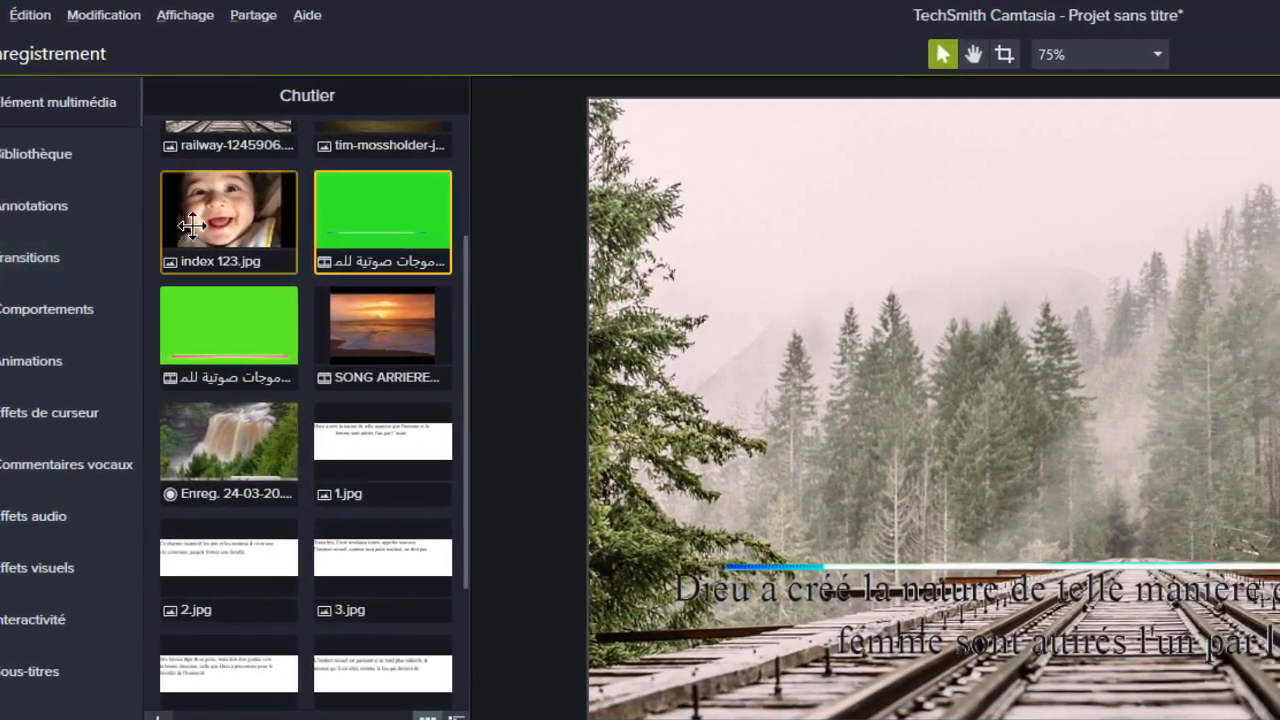
left_click(217, 232)
right_click(217, 233)
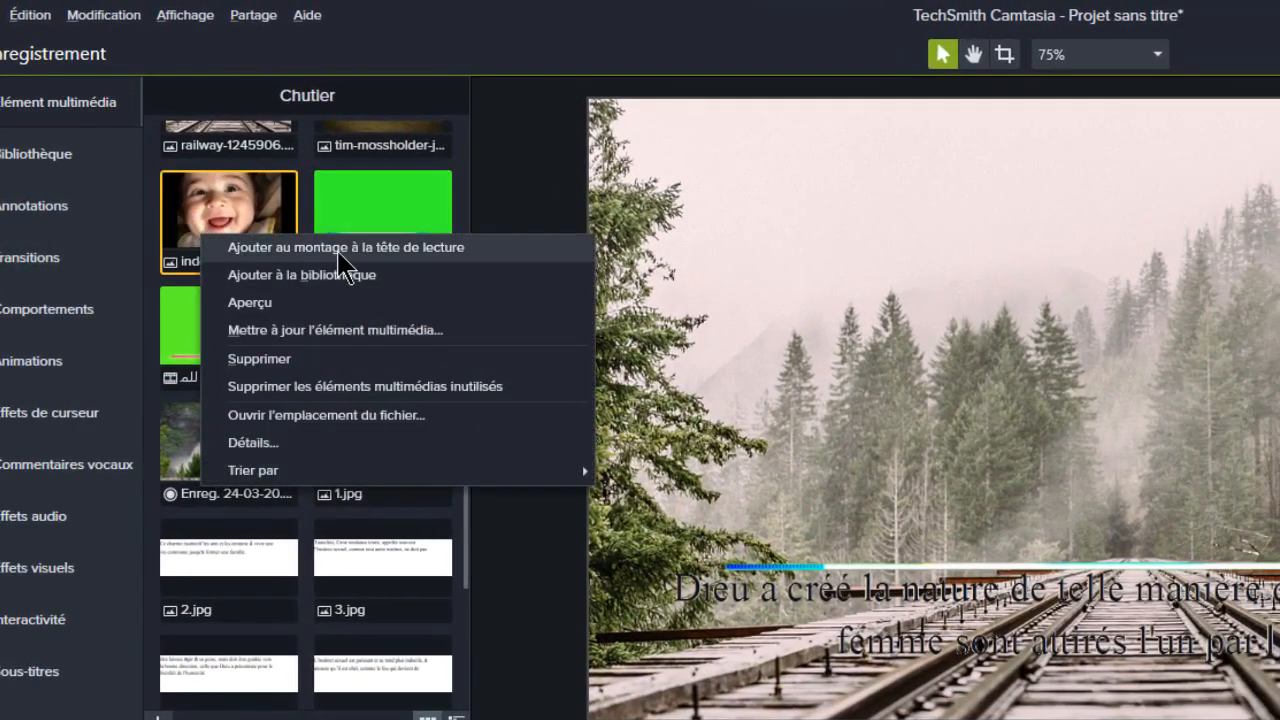
left_click(337, 248)
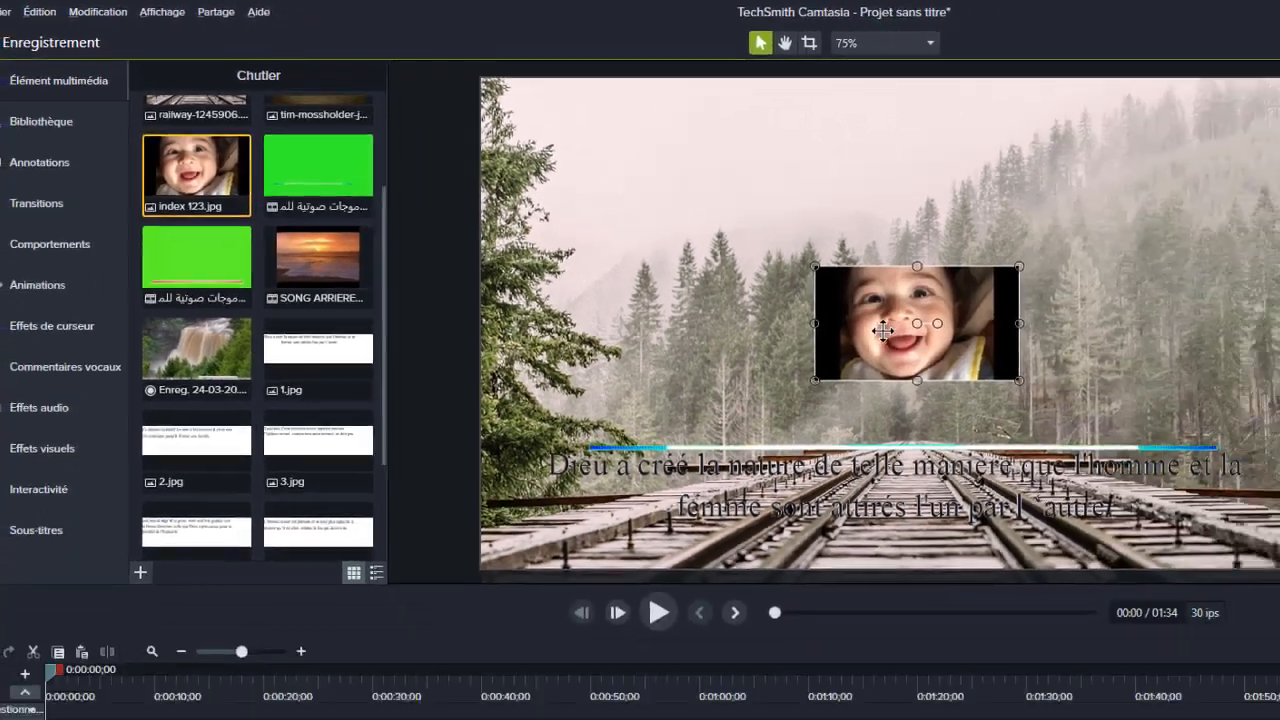
Step: Place the baby photo in the canvas's upper-left corner at 88.9% scale and extend its Piste 6 clip to about 1:34
left_click_drag(883, 331, 553, 163)
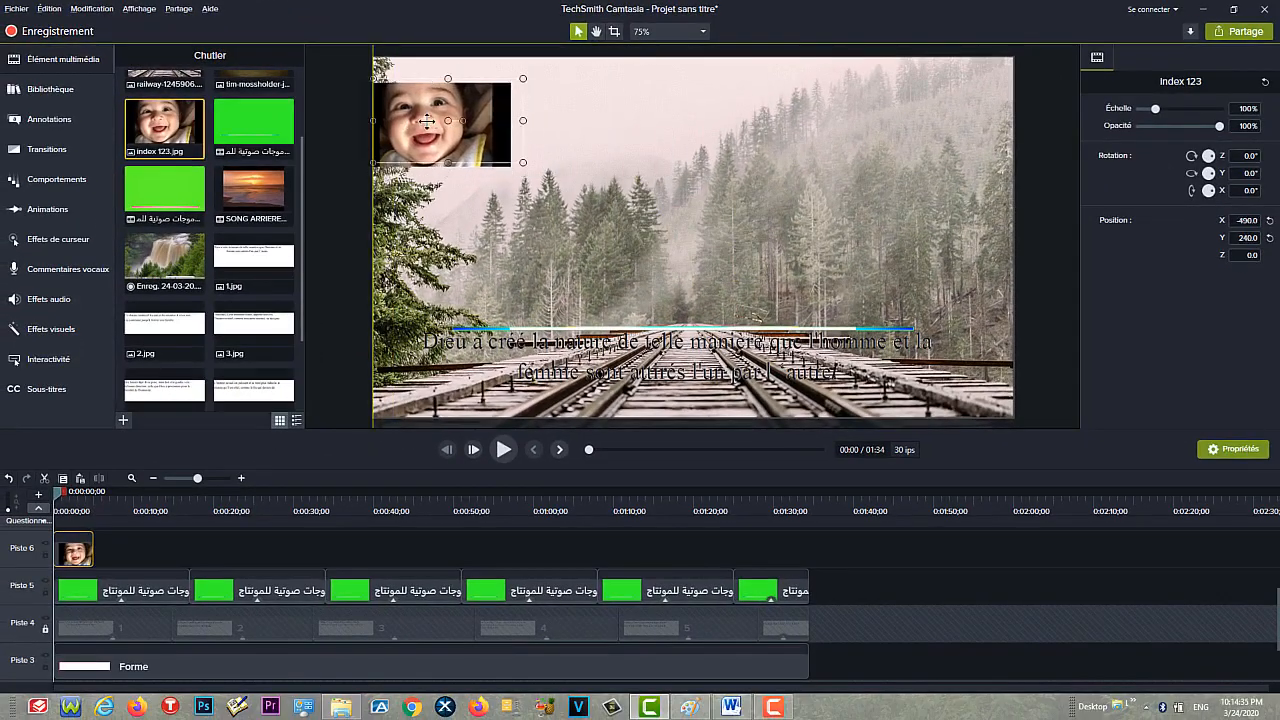
left_click_drag(427, 120, 449, 109)
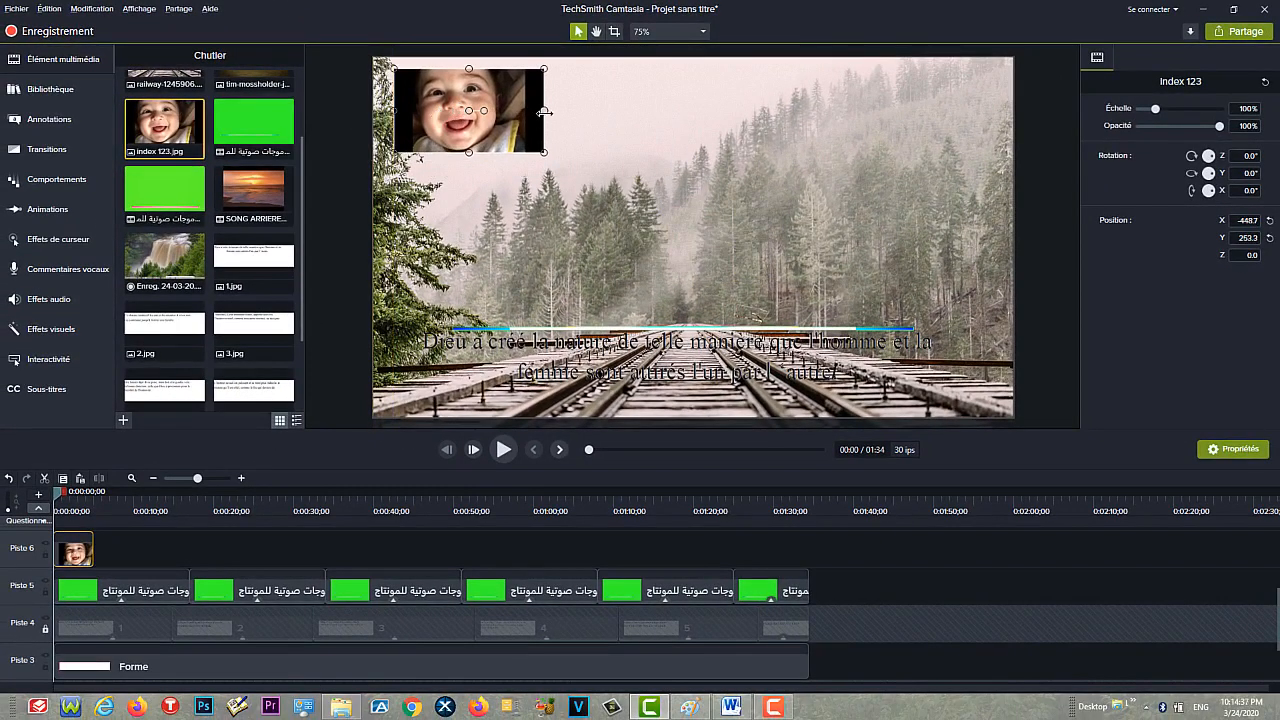
left_click_drag(544, 112, 528, 117)
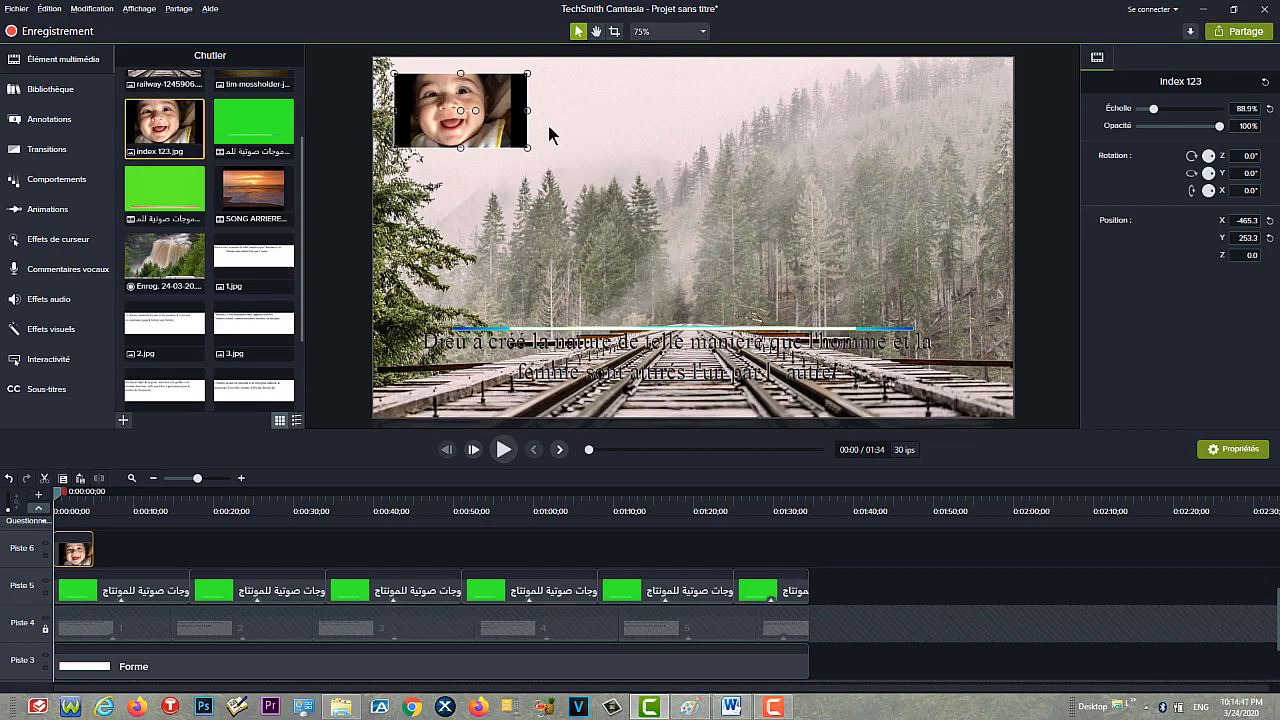
mouse_move(443, 108)
left_mouse_down()
mouse_move(441, 94)
mouse_move(432, 105)
left_mouse_up()
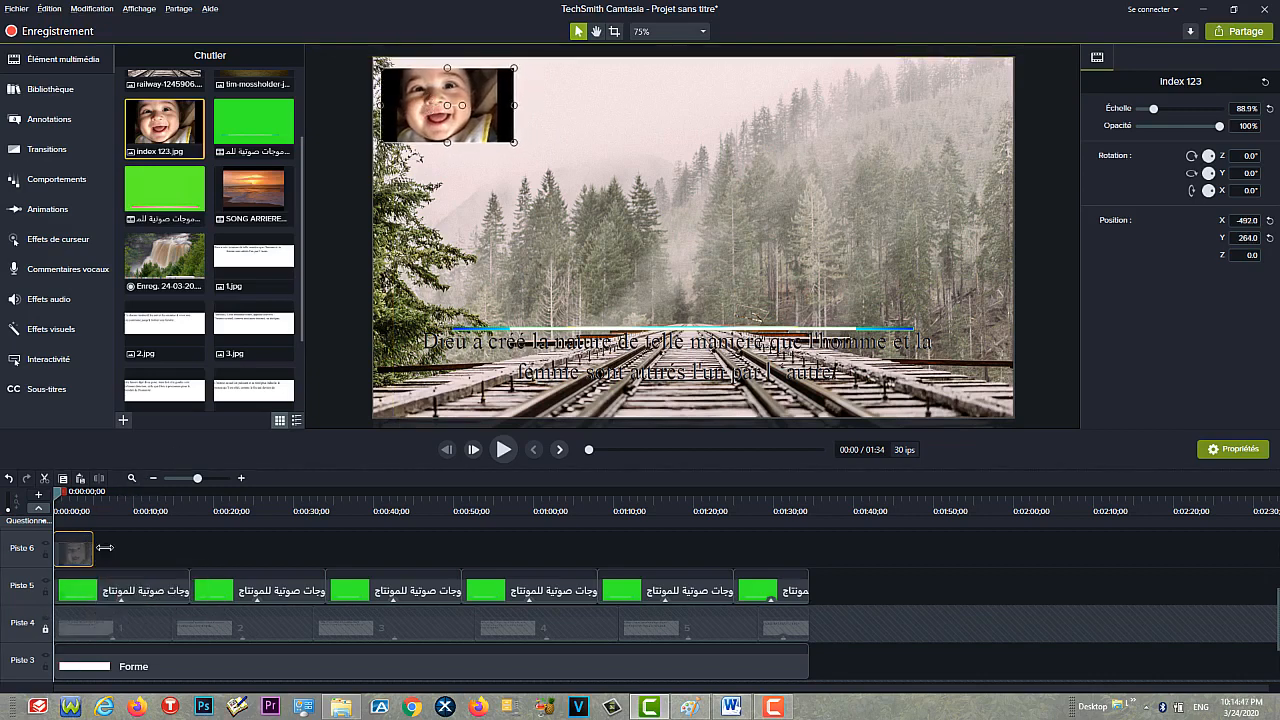
left_click_drag(105, 547, 820, 601)
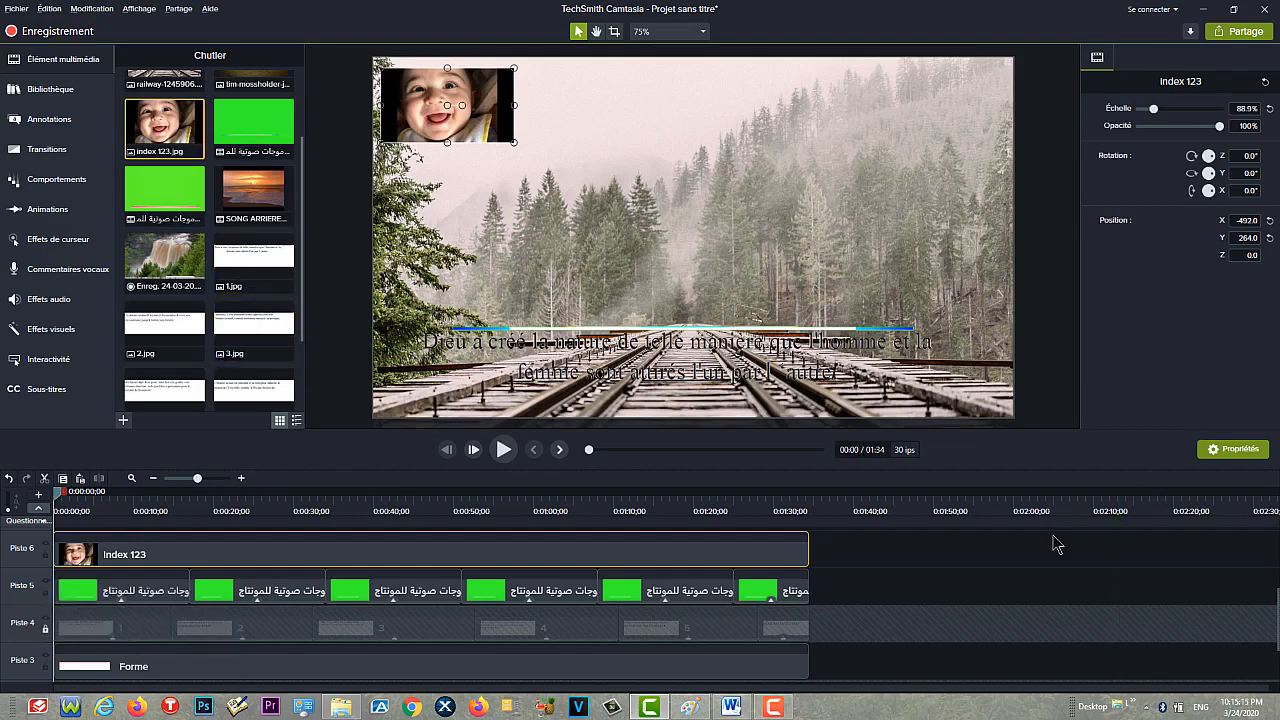
Step: Add the SONG ARRIERE PLAN MONTAGE video at 0:00 on Piste 7 and separate its audio from its video
left_click_drag(1277, 628, 1278, 588)
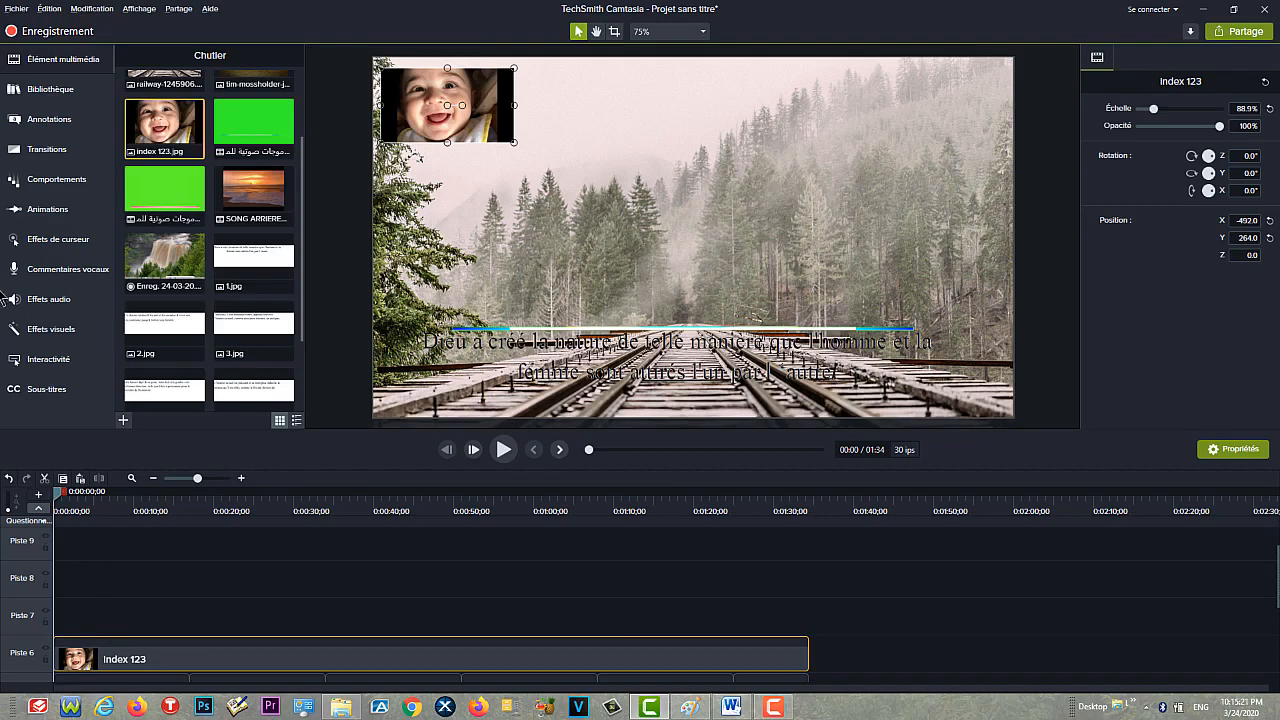
right_click(234, 198)
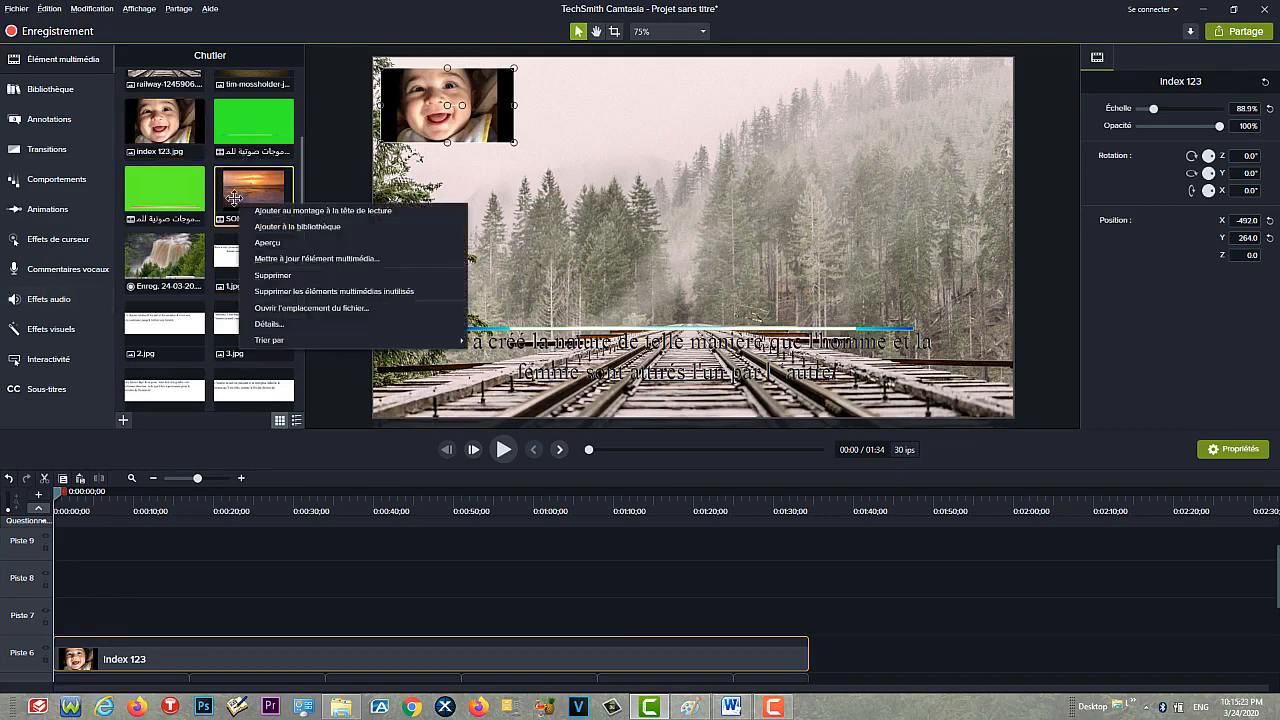
left_click(290, 211)
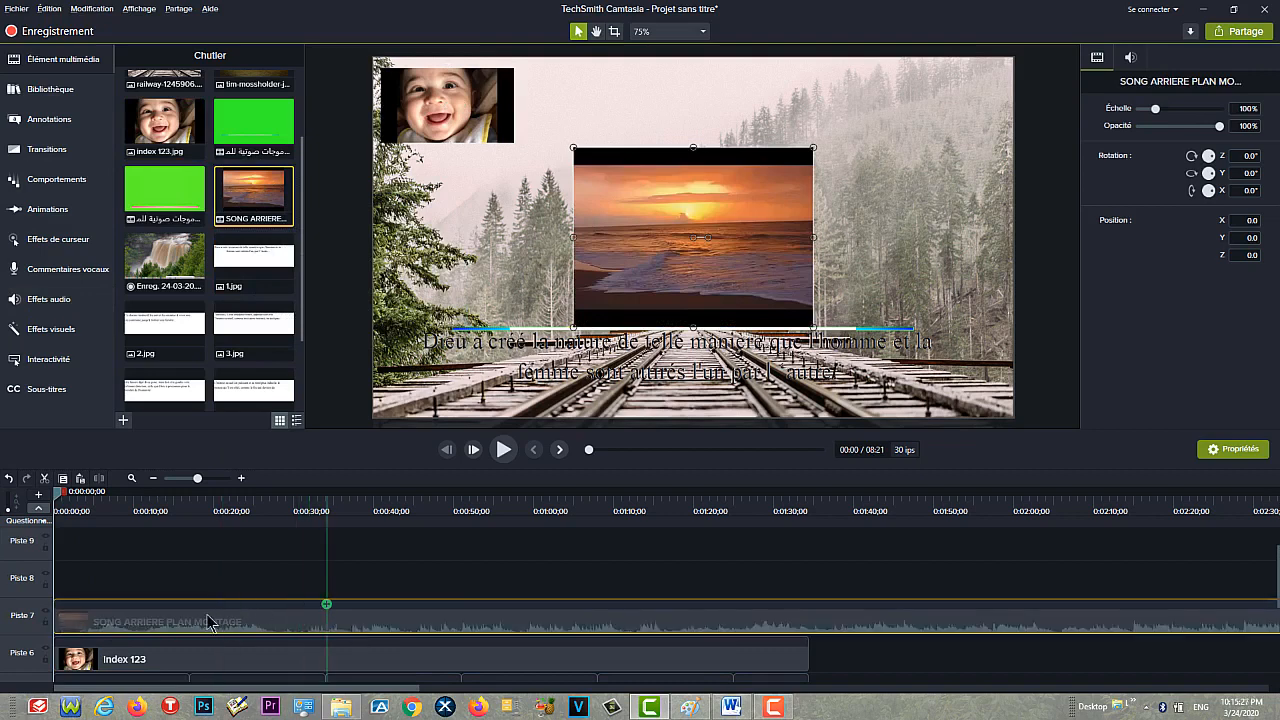
right_click(247, 624)
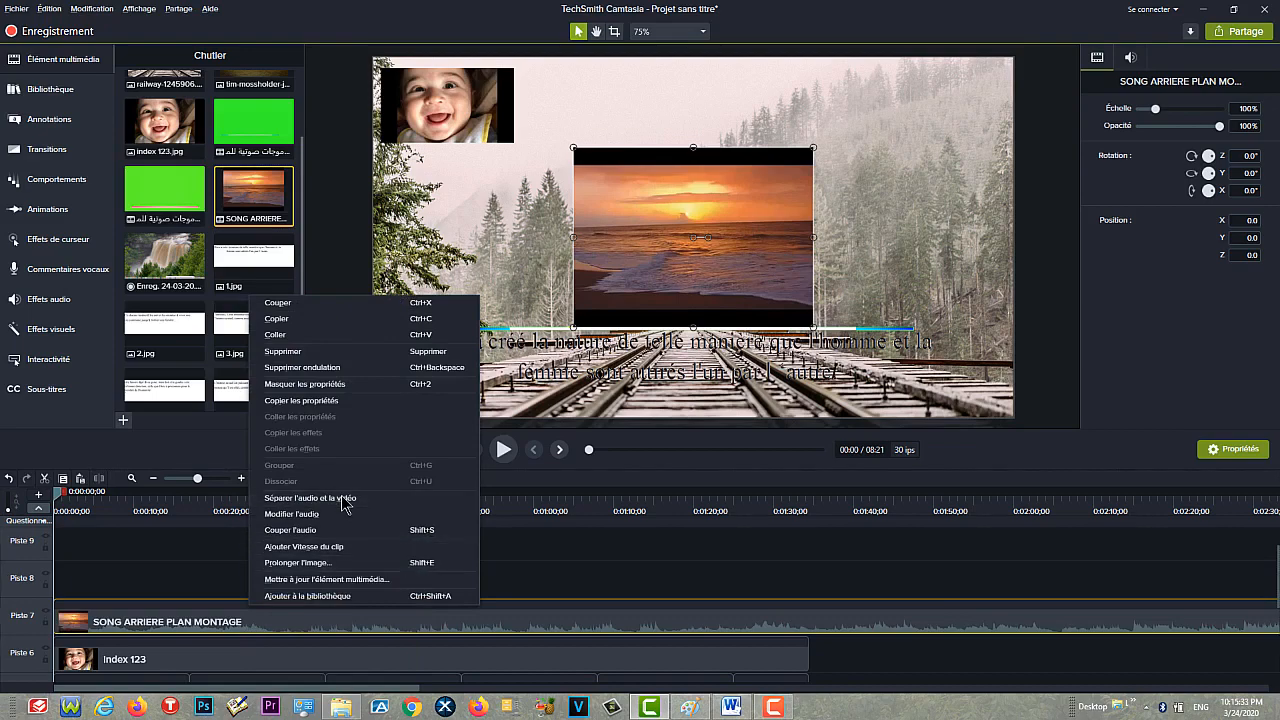
left_click(342, 499)
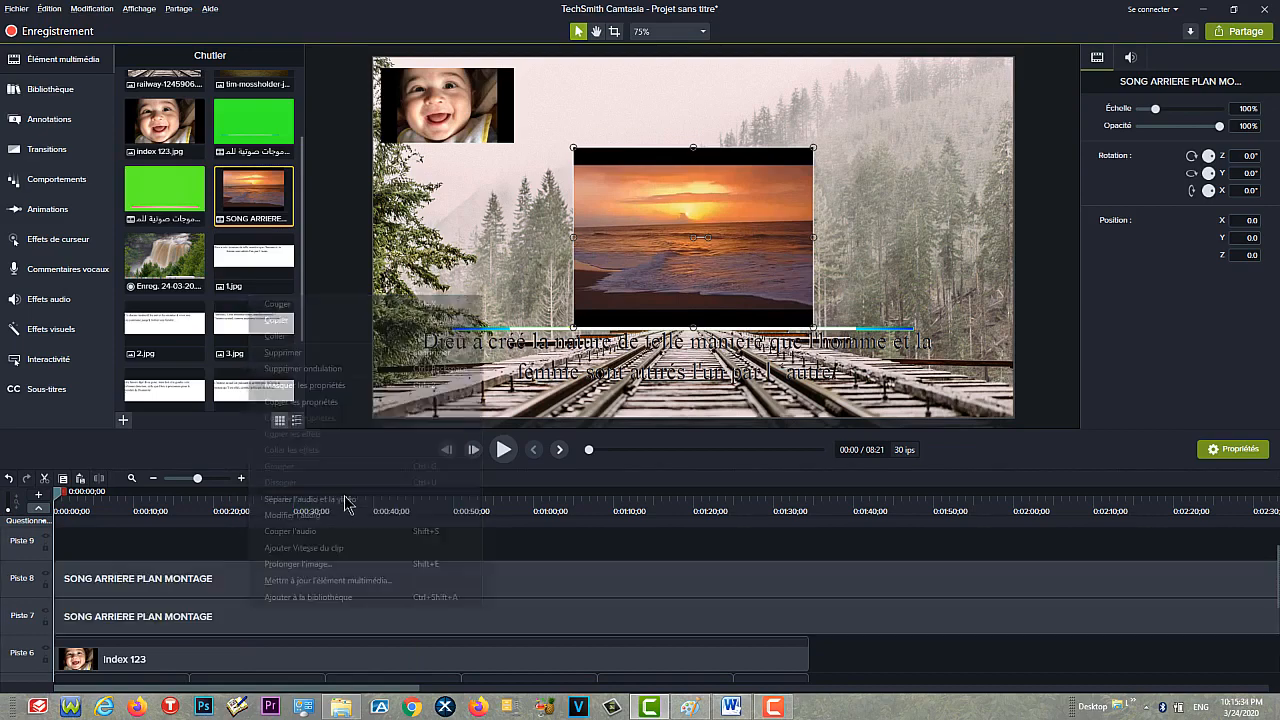
Step: Delete the song's video part from Piste 7 and move its audio down from Piste 8 onto Piste 7
right_click(222, 632)
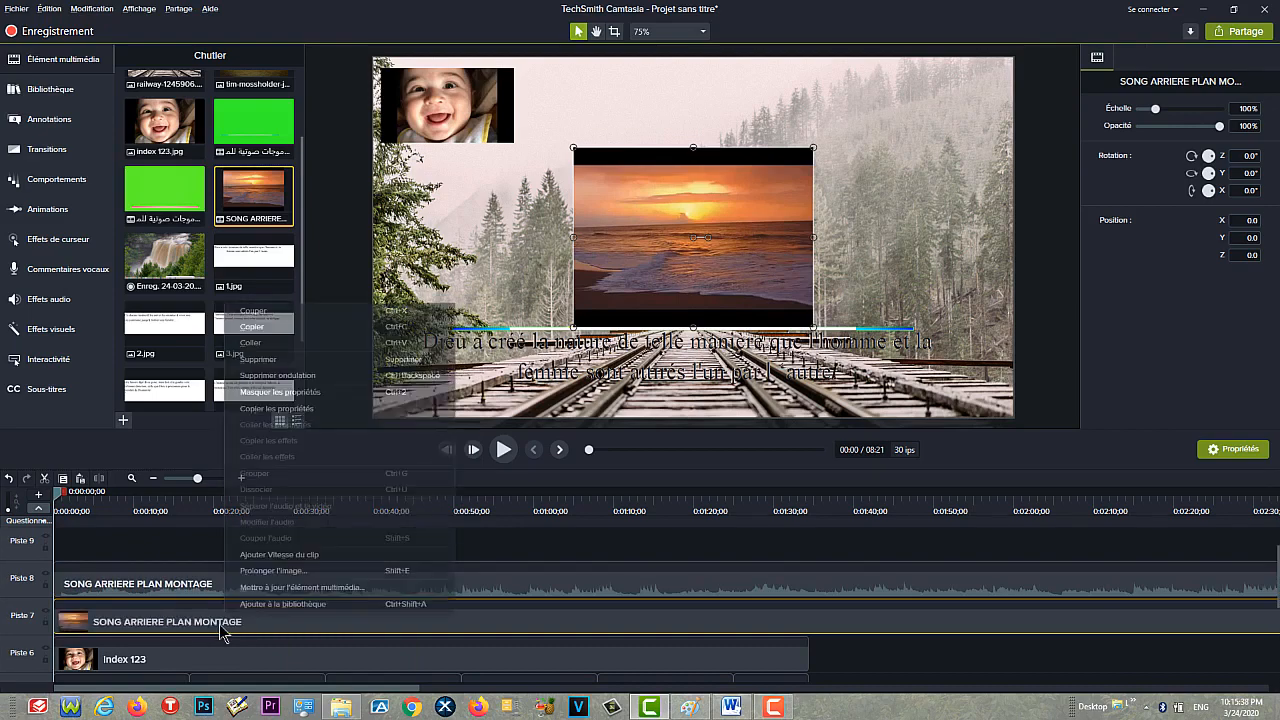
left_click(314, 375)
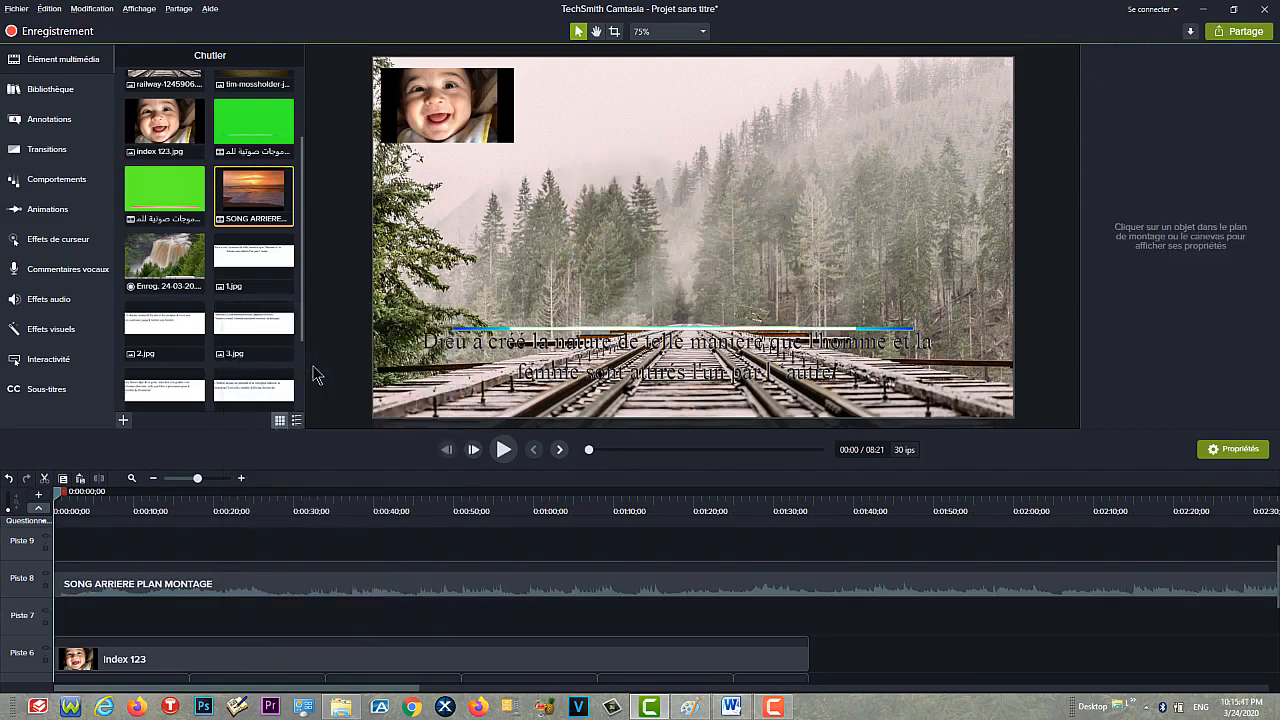
left_click(206, 591)
left_click_drag(201, 627, 197, 640)
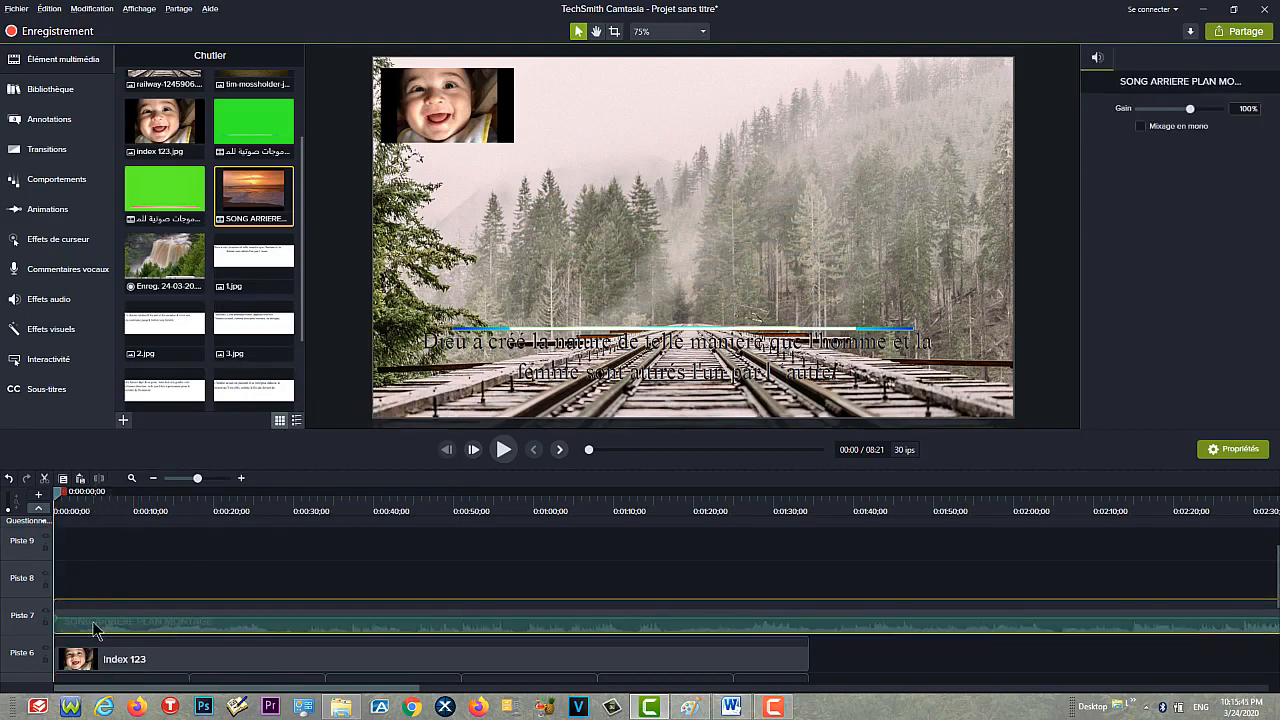
Step: Split the background song on Piste 7 at about 1:34 and delete the part after the cut
left_click_drag(60, 498, 811, 597)
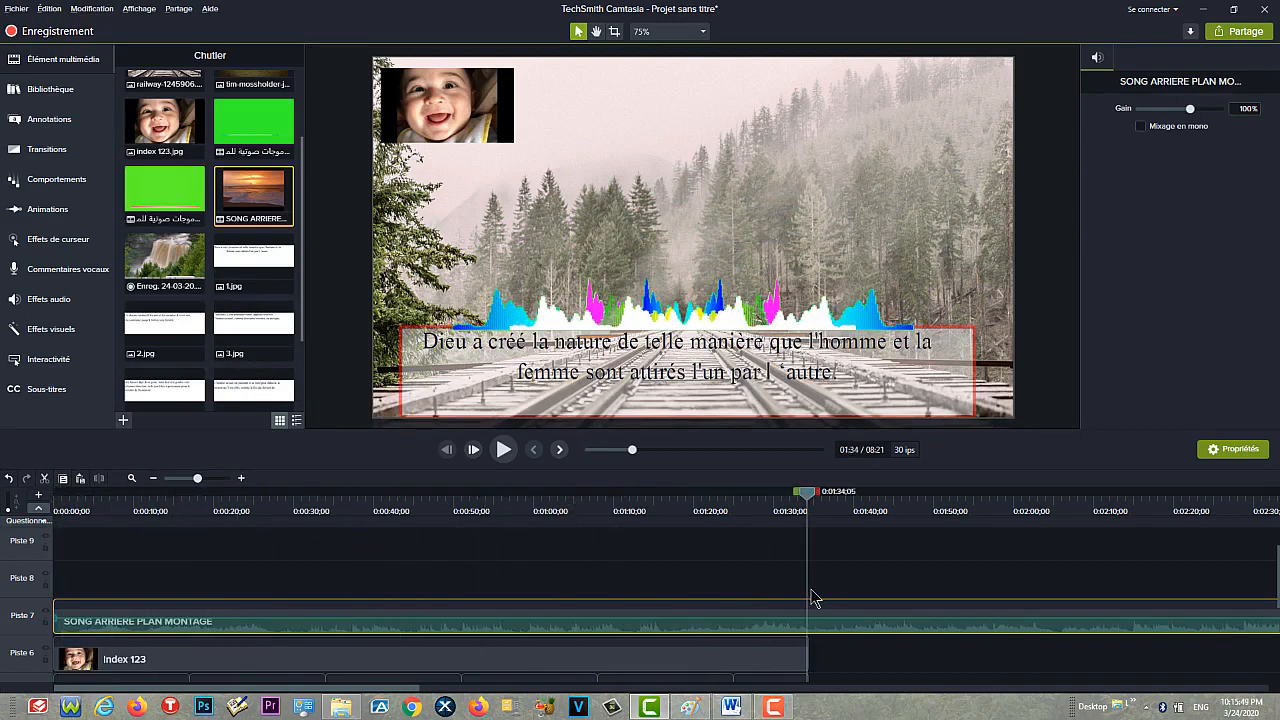
left_click(98, 479)
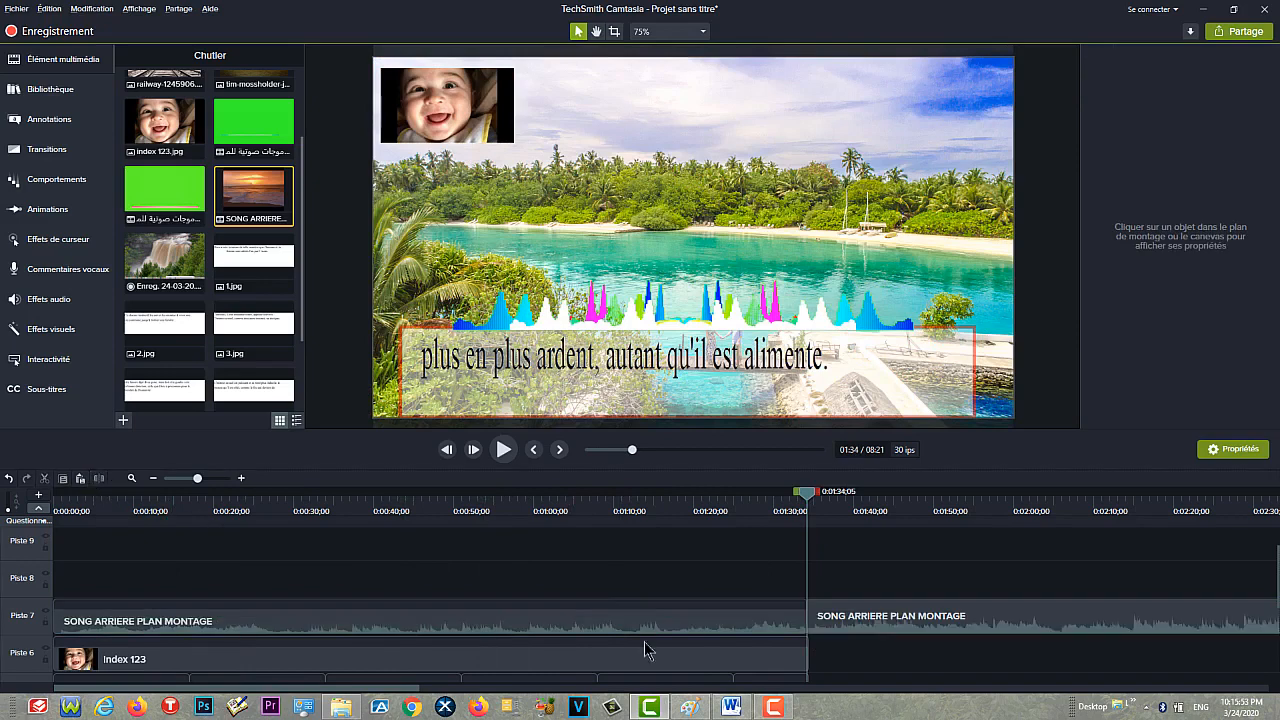
right_click(963, 628)
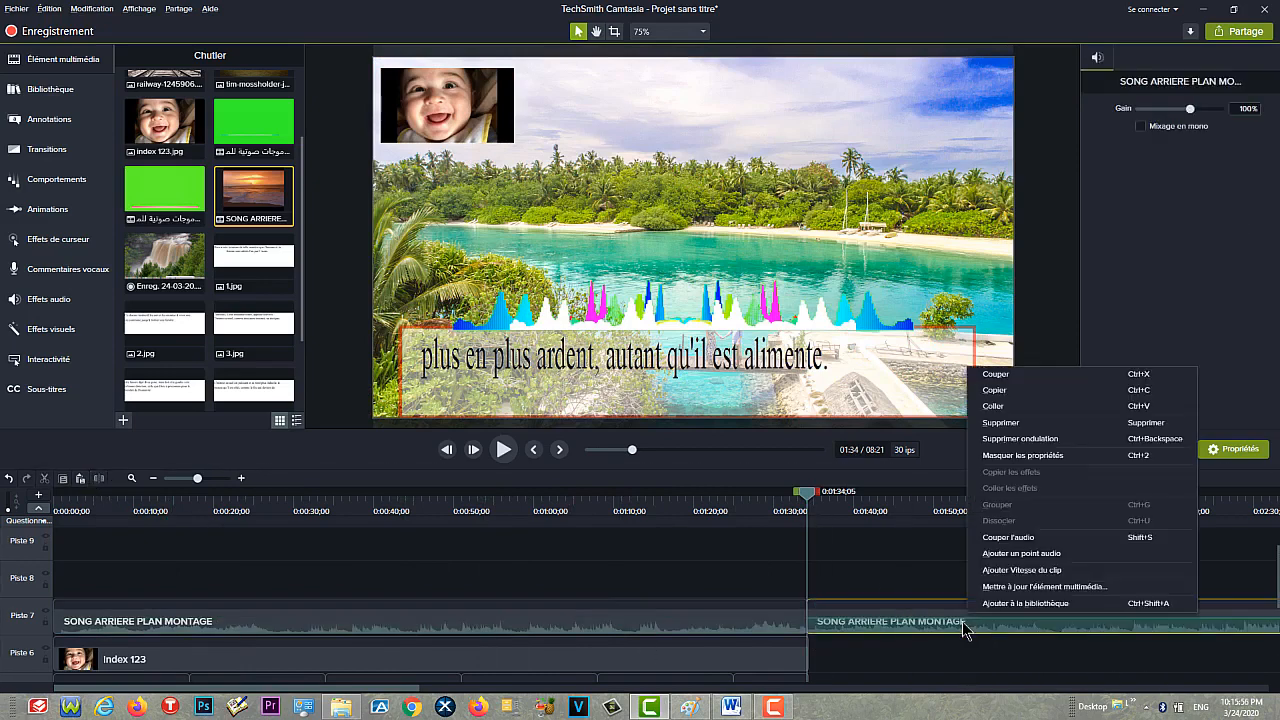
left_click(1049, 424)
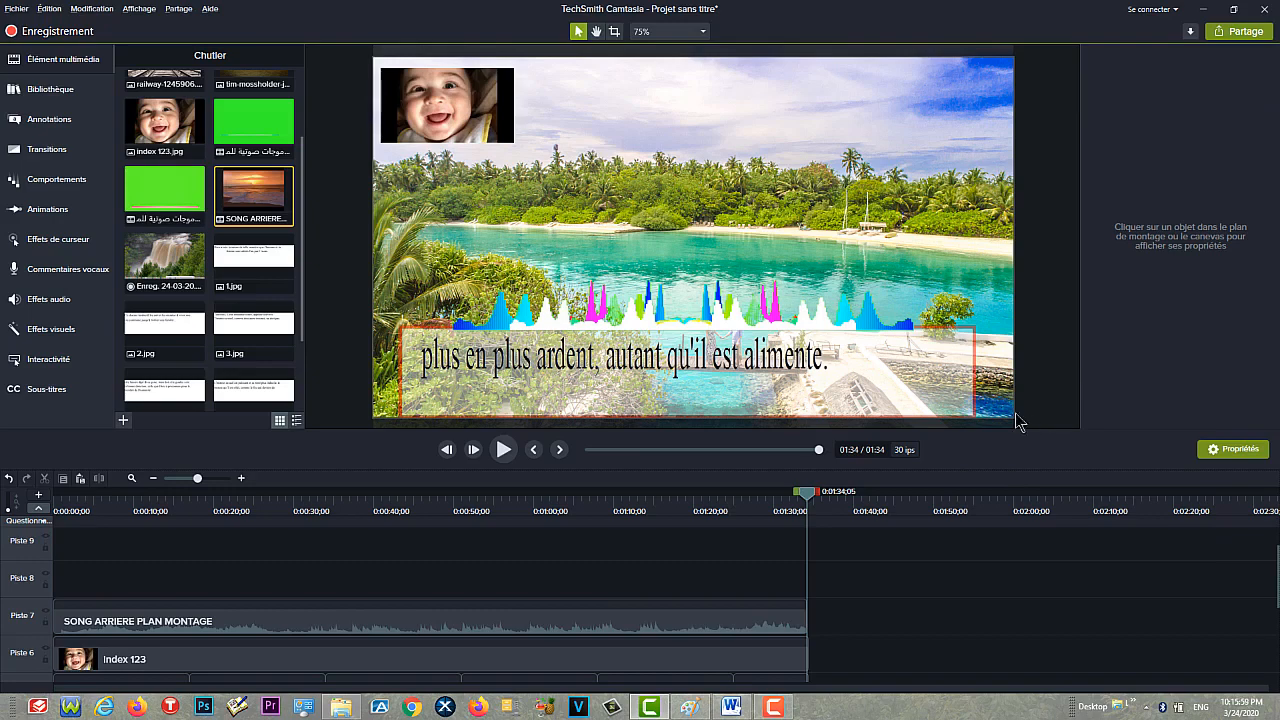
Step: Lower the volume of the whole background song clip on Piste 7
left_click_drag(813, 500, 237, 558)
left_click(290, 622)
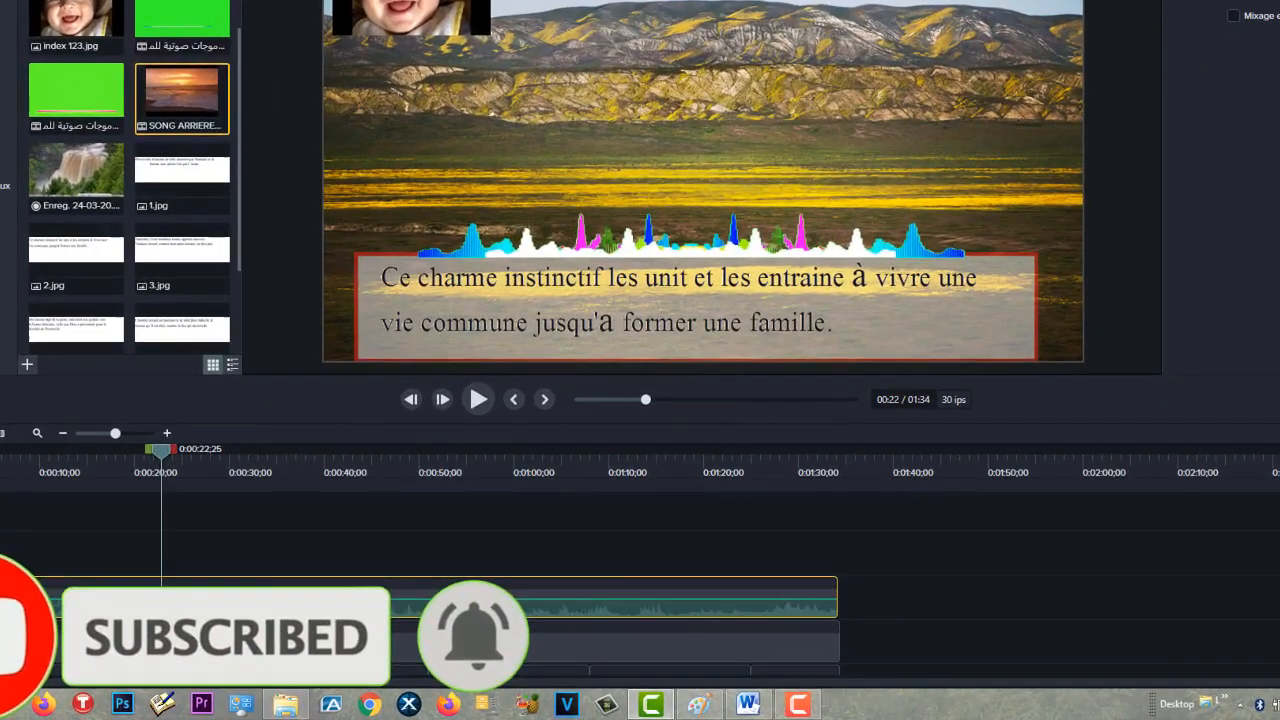
mouse_move(380, 600)
left_mouse_down()
mouse_move(389, 583)
mouse_move(392, 609)
left_mouse_up()
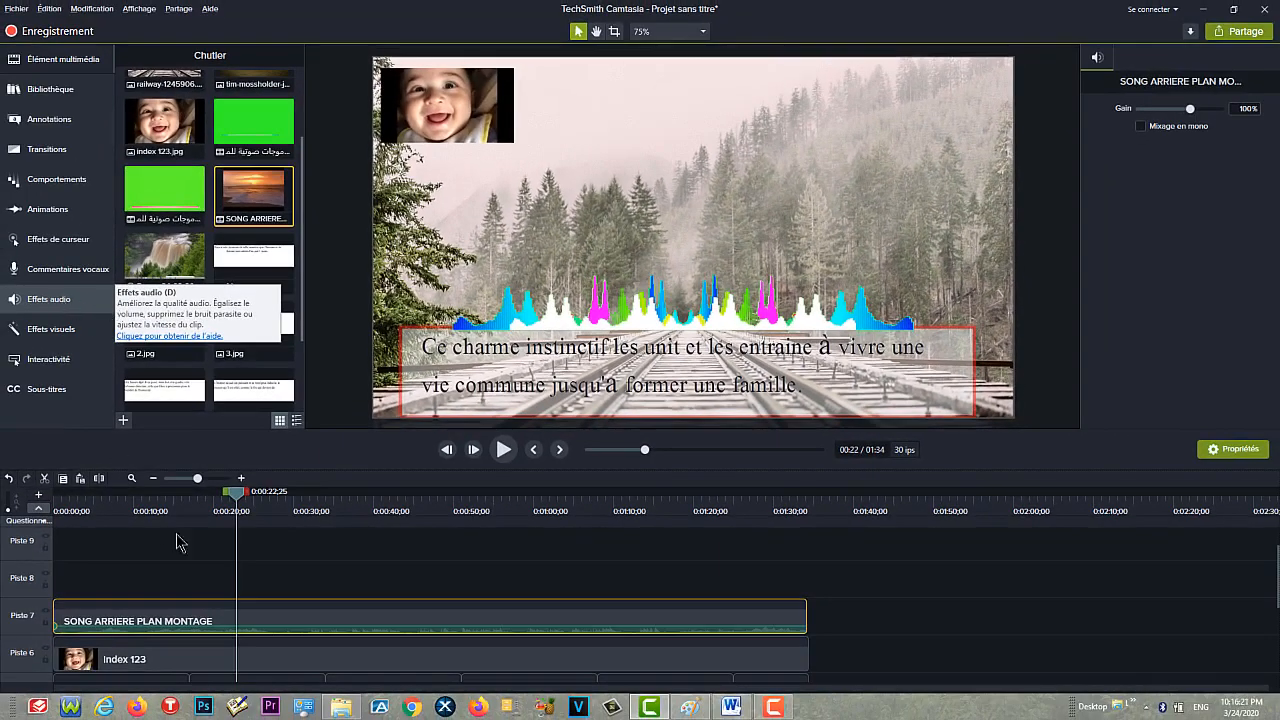
Step: Apply Fondu à l'approche and Fondu en sortie to the background song and lengthen each fade to about 8 seconds
left_click(82, 306)
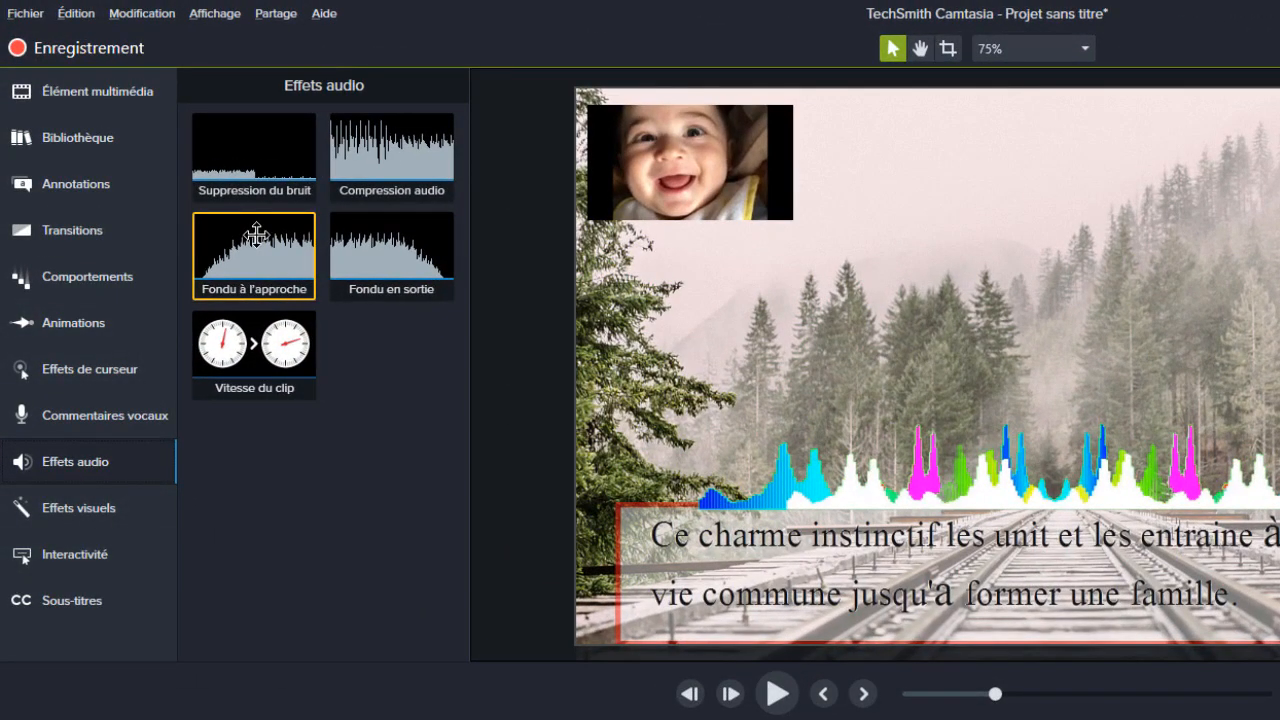
right_click(262, 242)
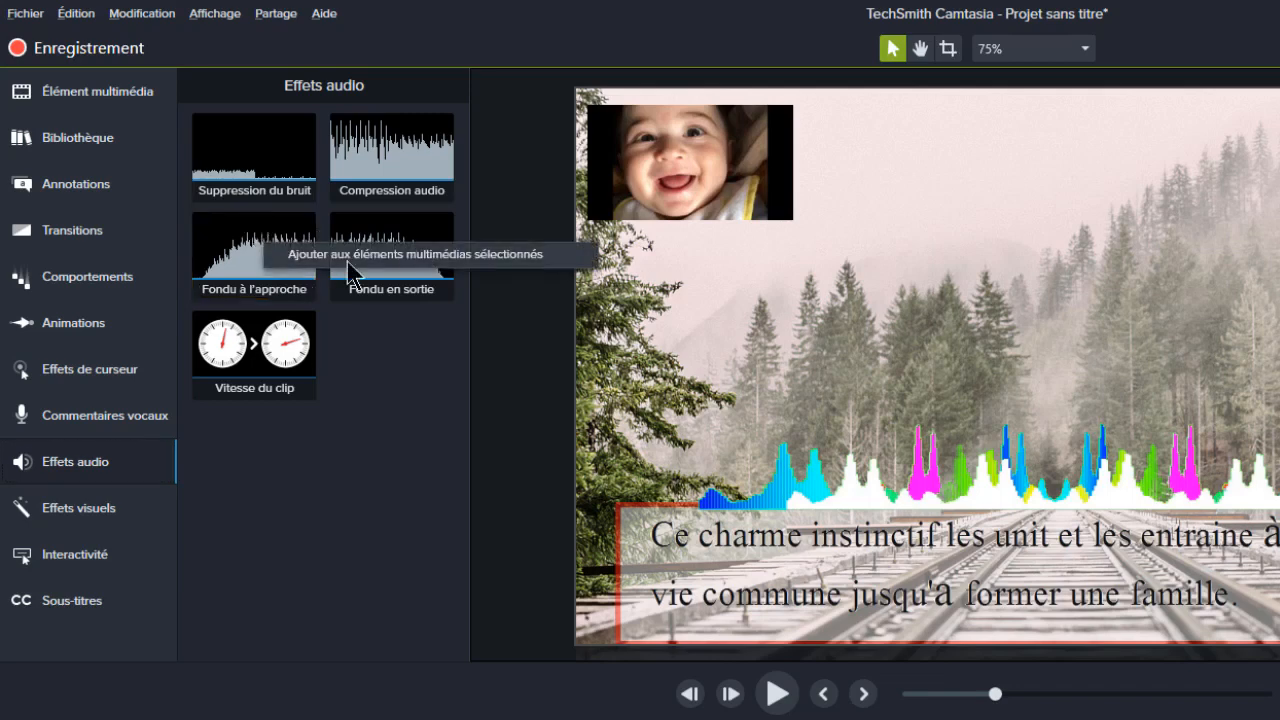
left_click(356, 257)
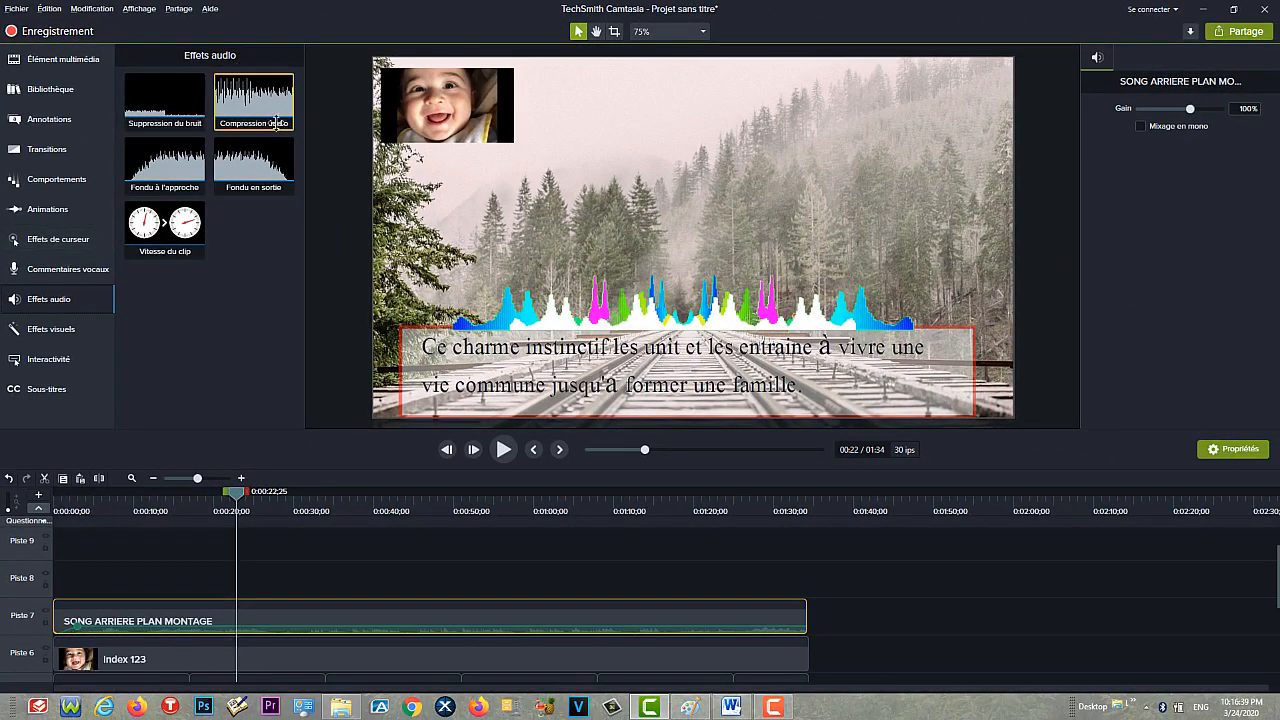
right_click(261, 177)
left_click(305, 190)
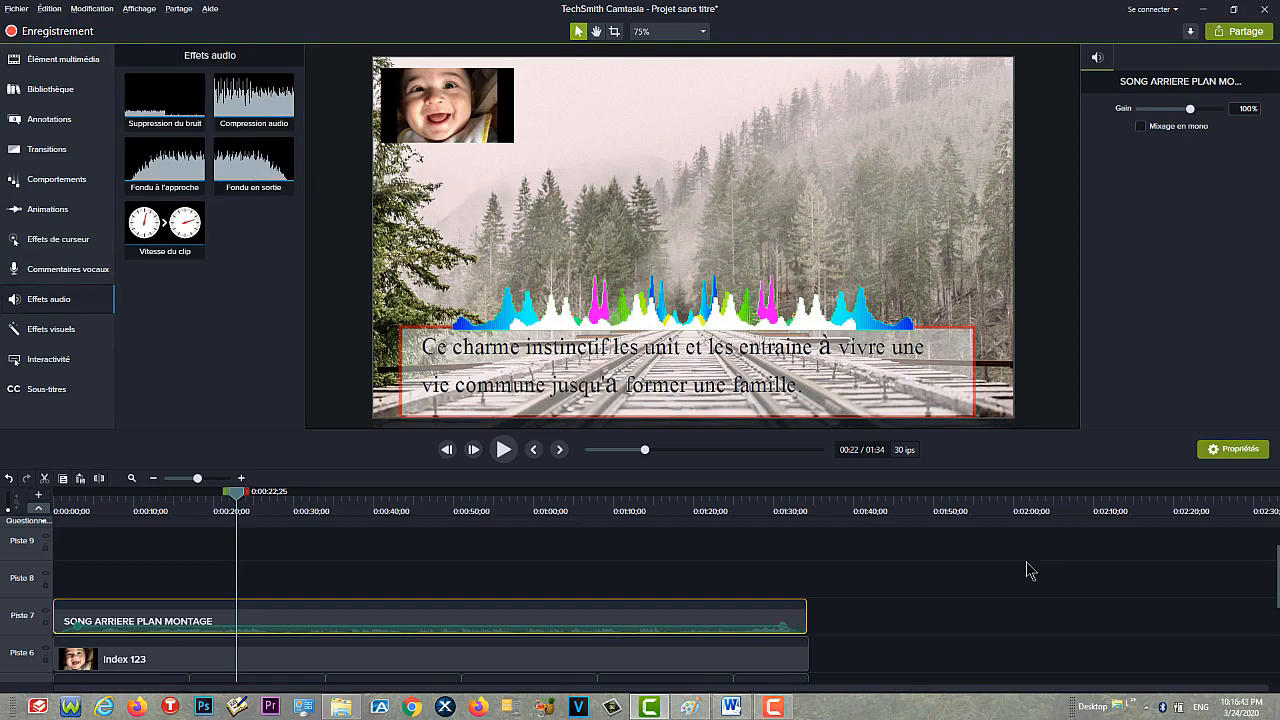
left_click_drag(788, 628, 745, 626)
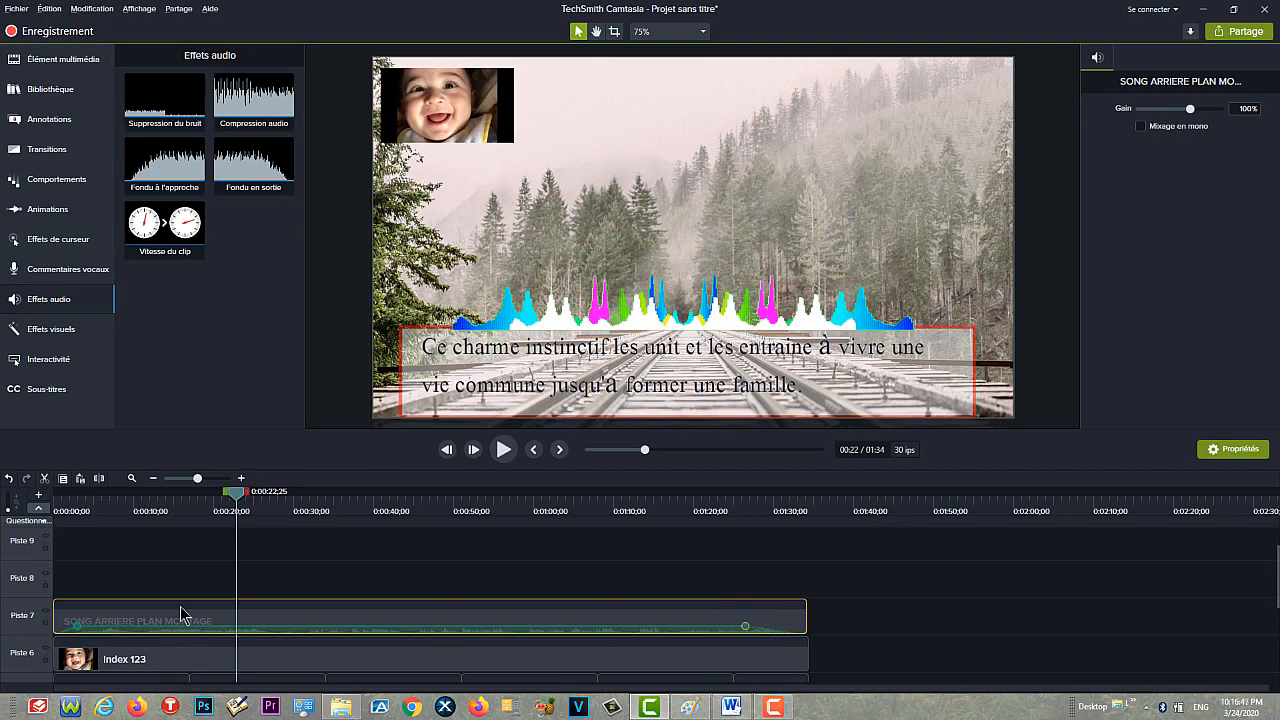
left_click_drag(80, 627, 118, 626)
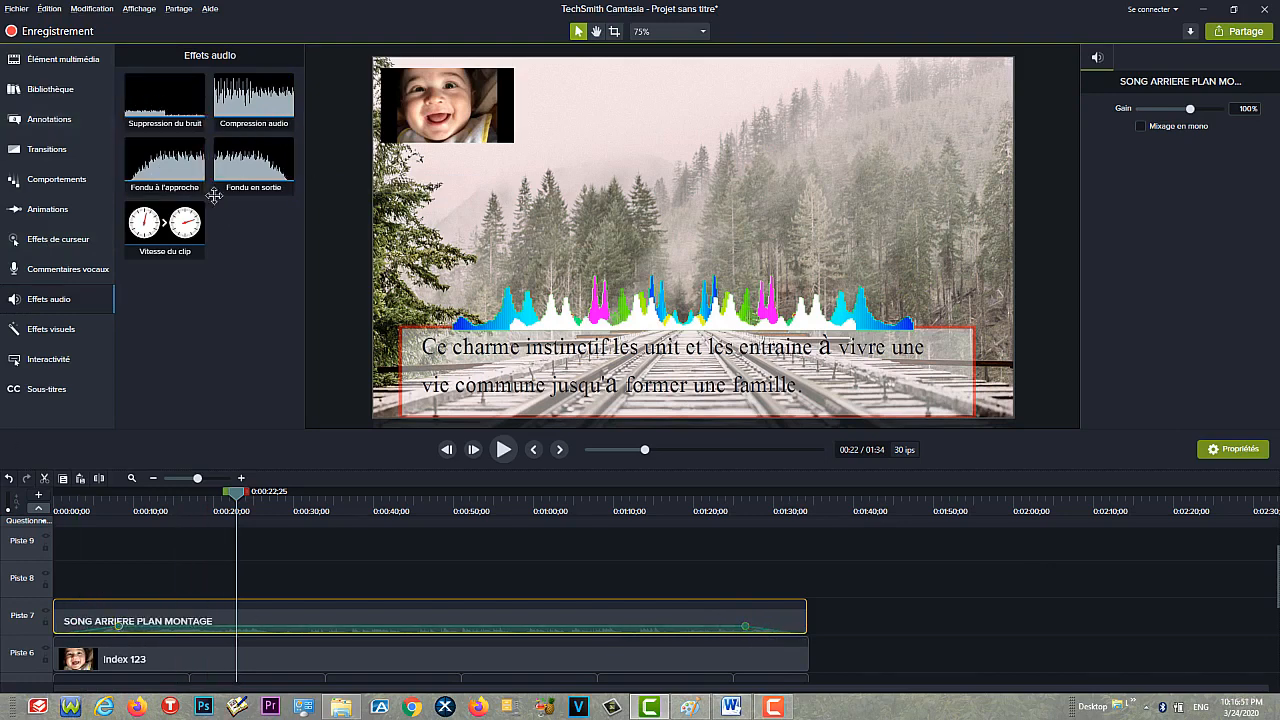